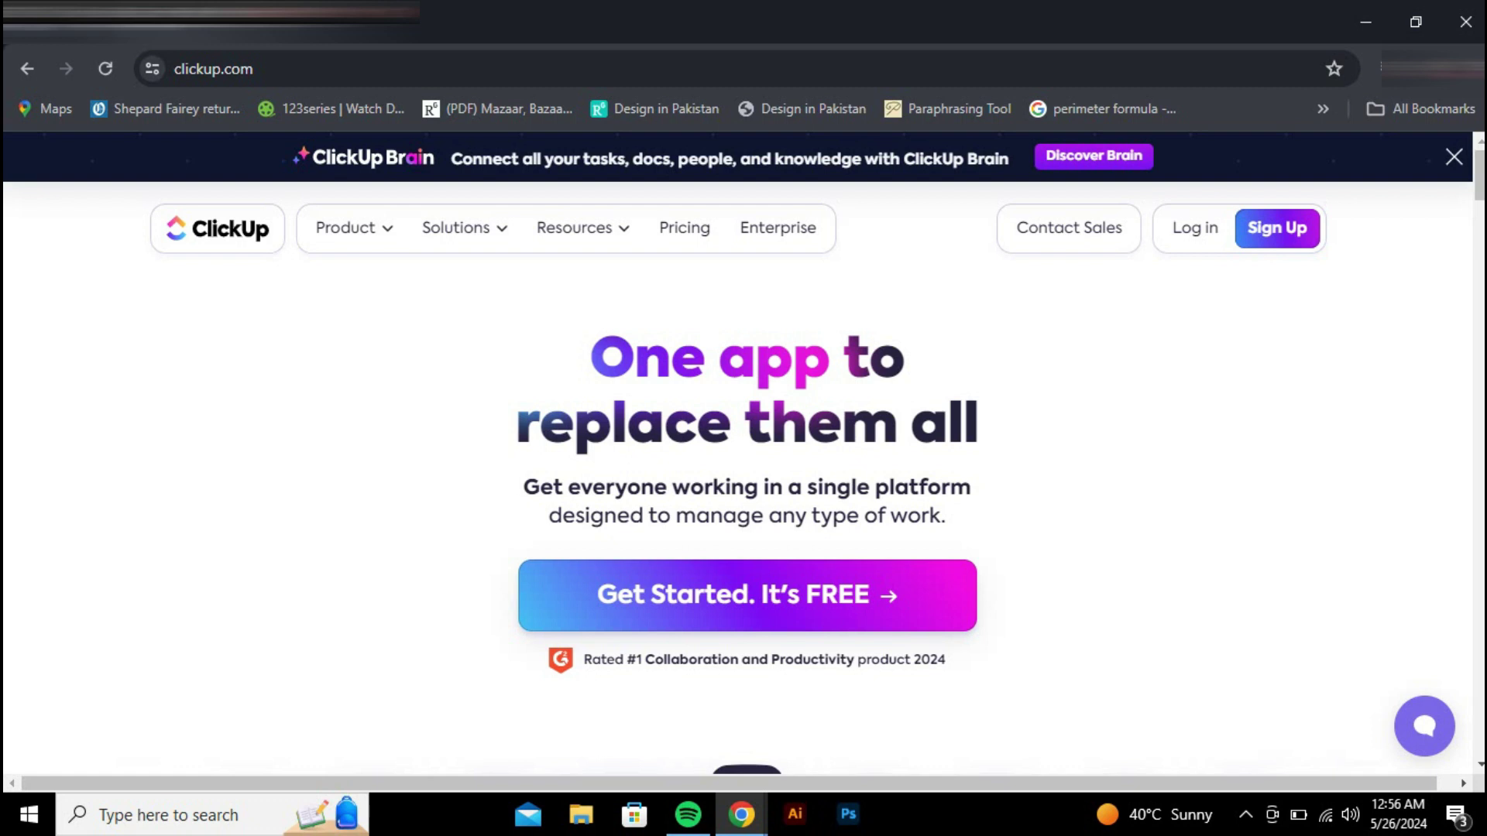
# Look through the ClickUp home page, including its product previews and customer section
pyautogui.scroll(-5, 743, 464)
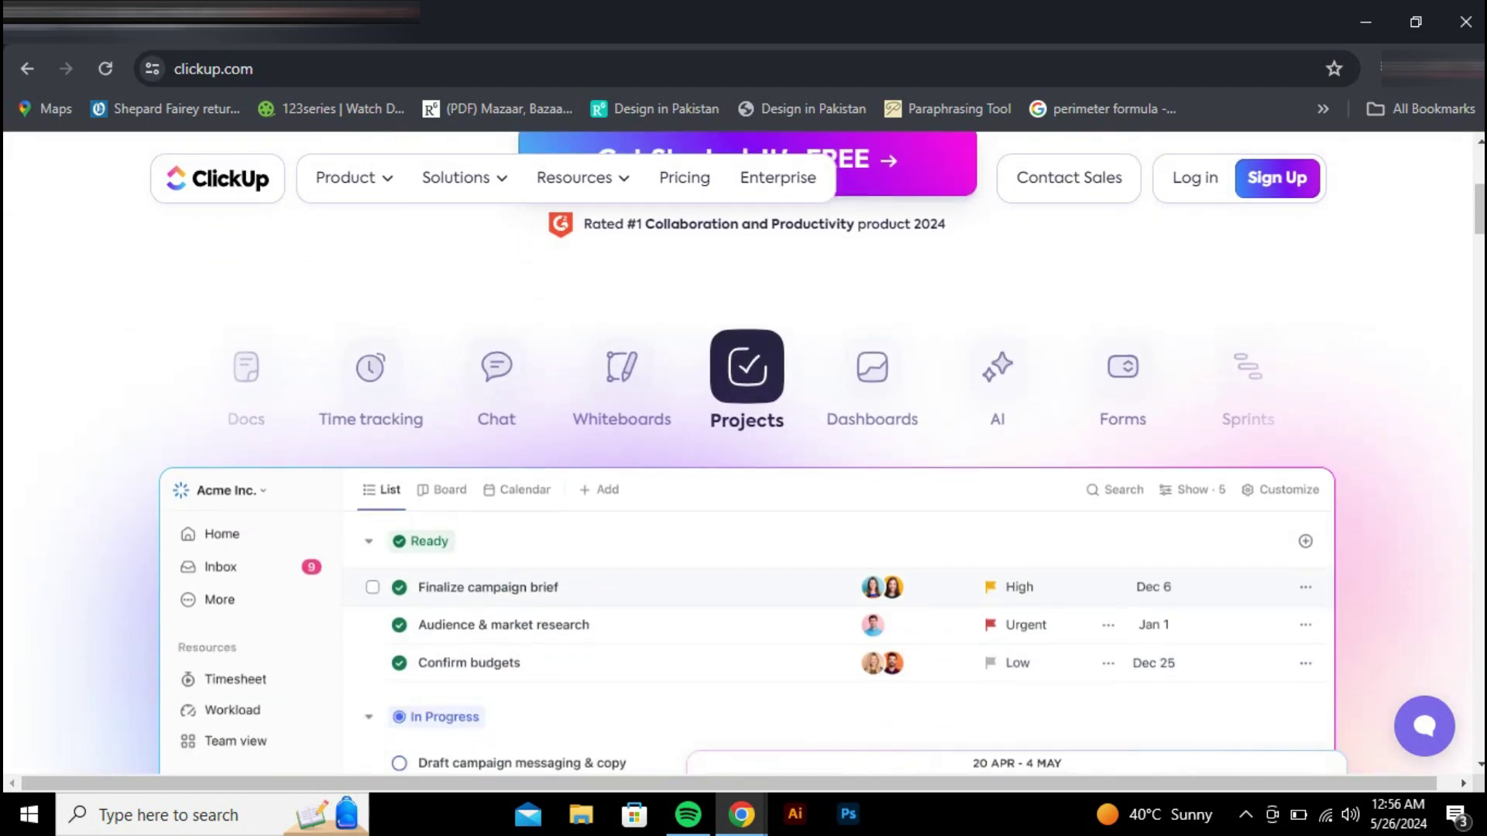
pyautogui.scroll(-3, 743, 464)
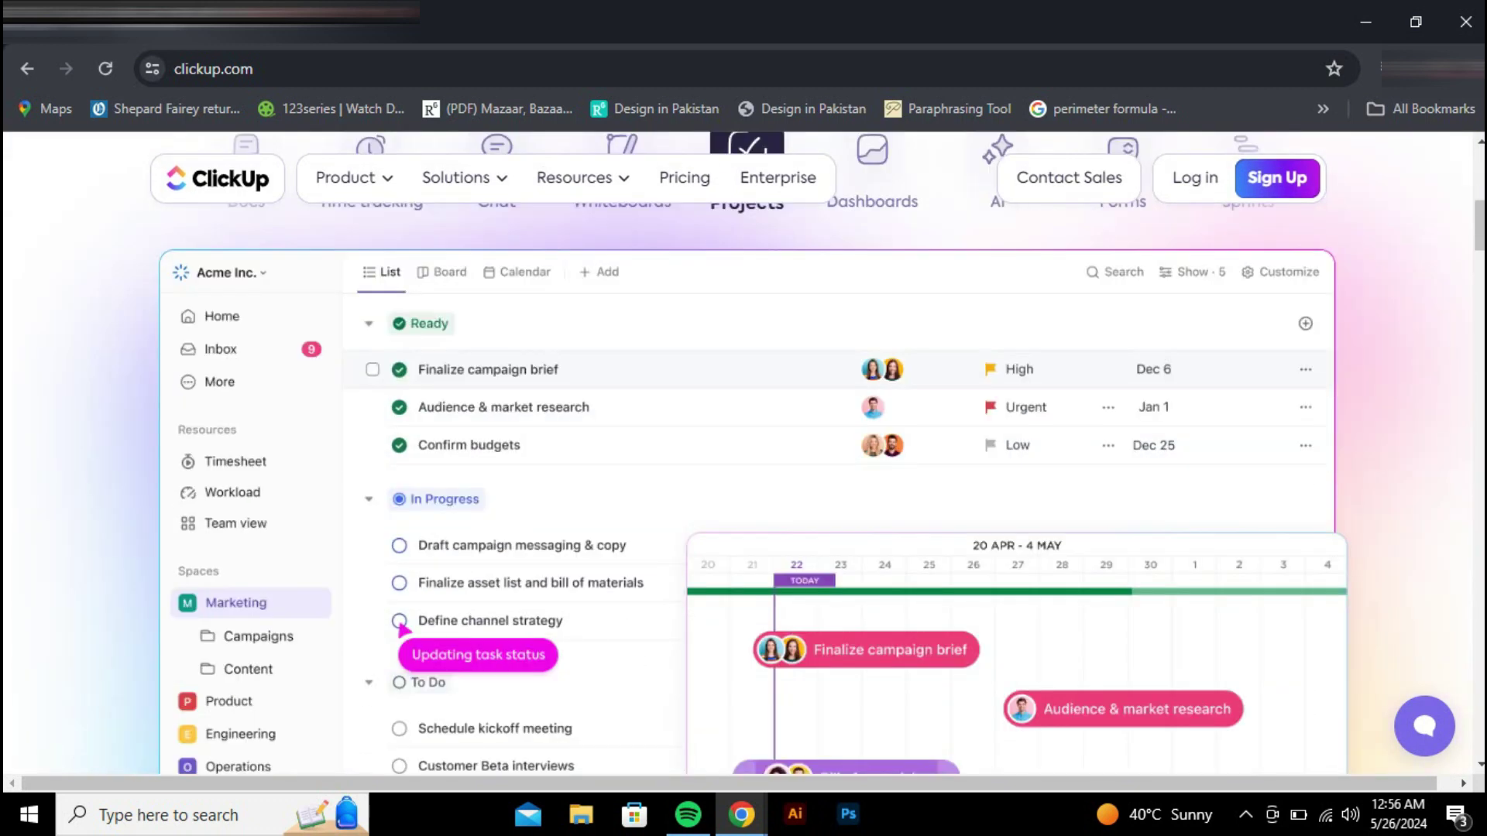
pyautogui.scroll(-12, 744, 465)
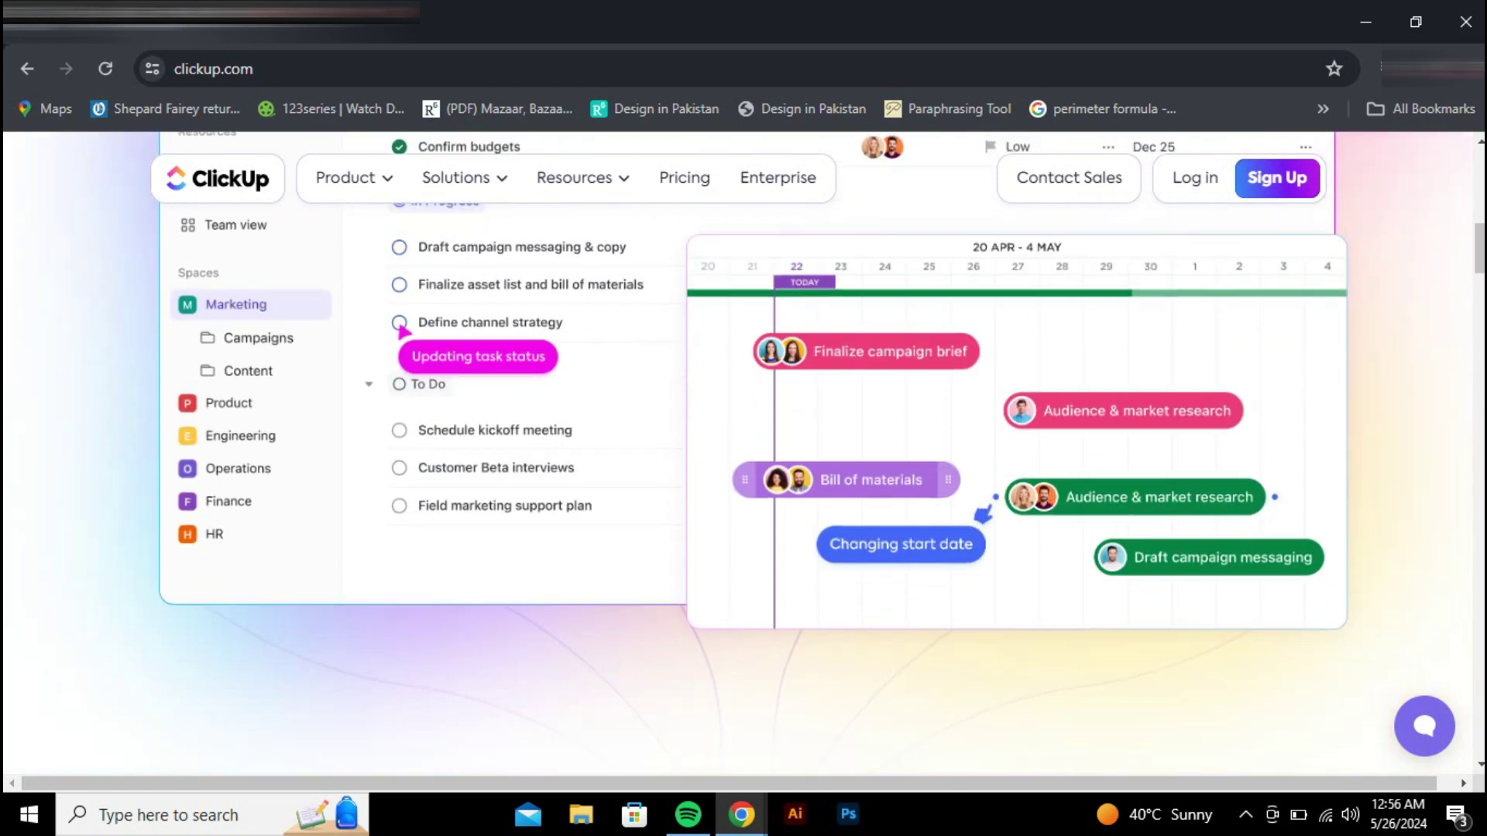
pyautogui.scroll(-10, 743, 465)
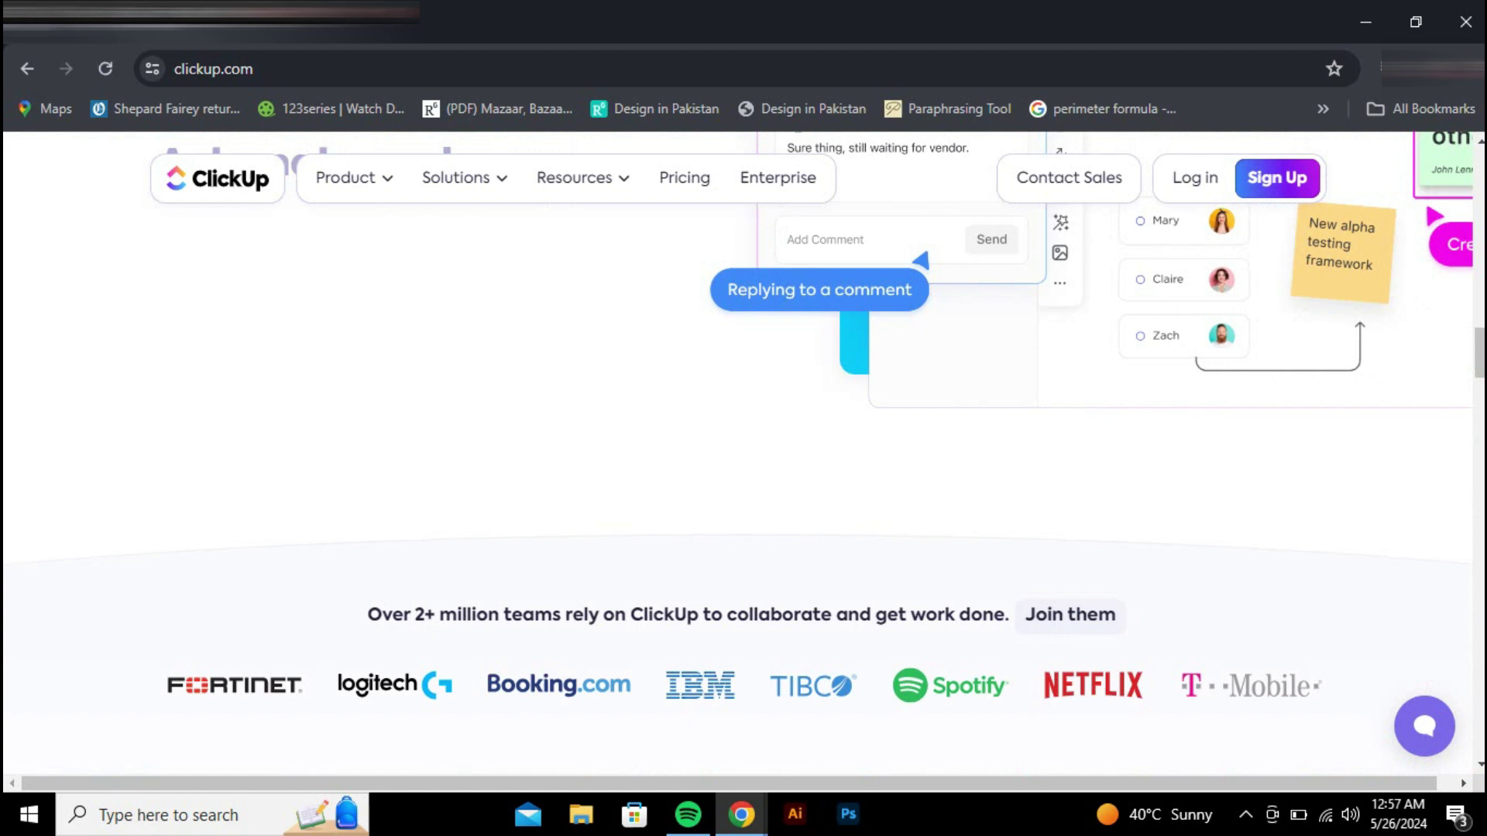
pyautogui.scroll(-2, 743, 465)
pyautogui.scroll(10, 743, 465)
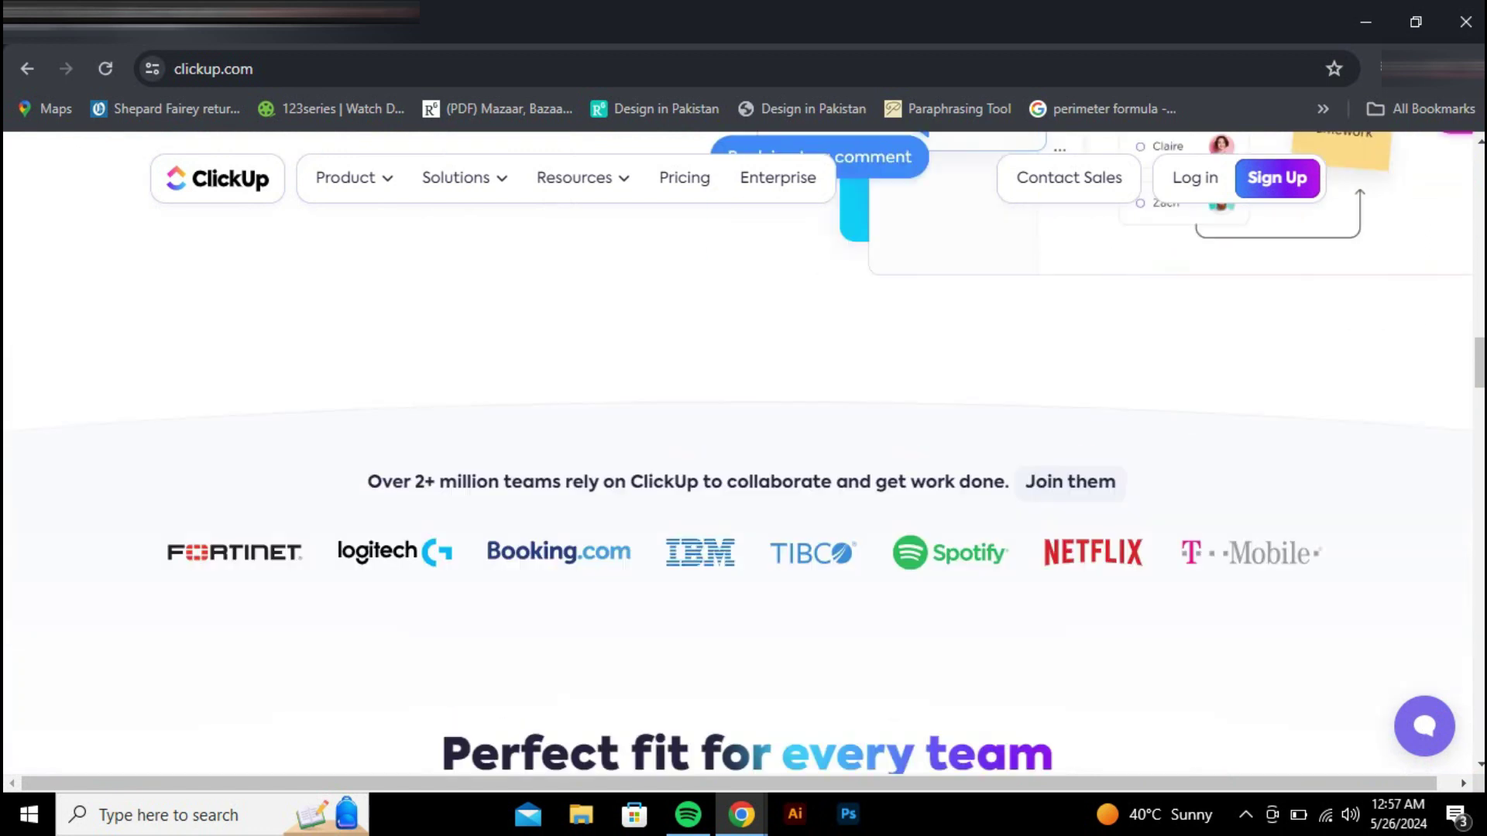
pyautogui.scroll(10, 744, 465)
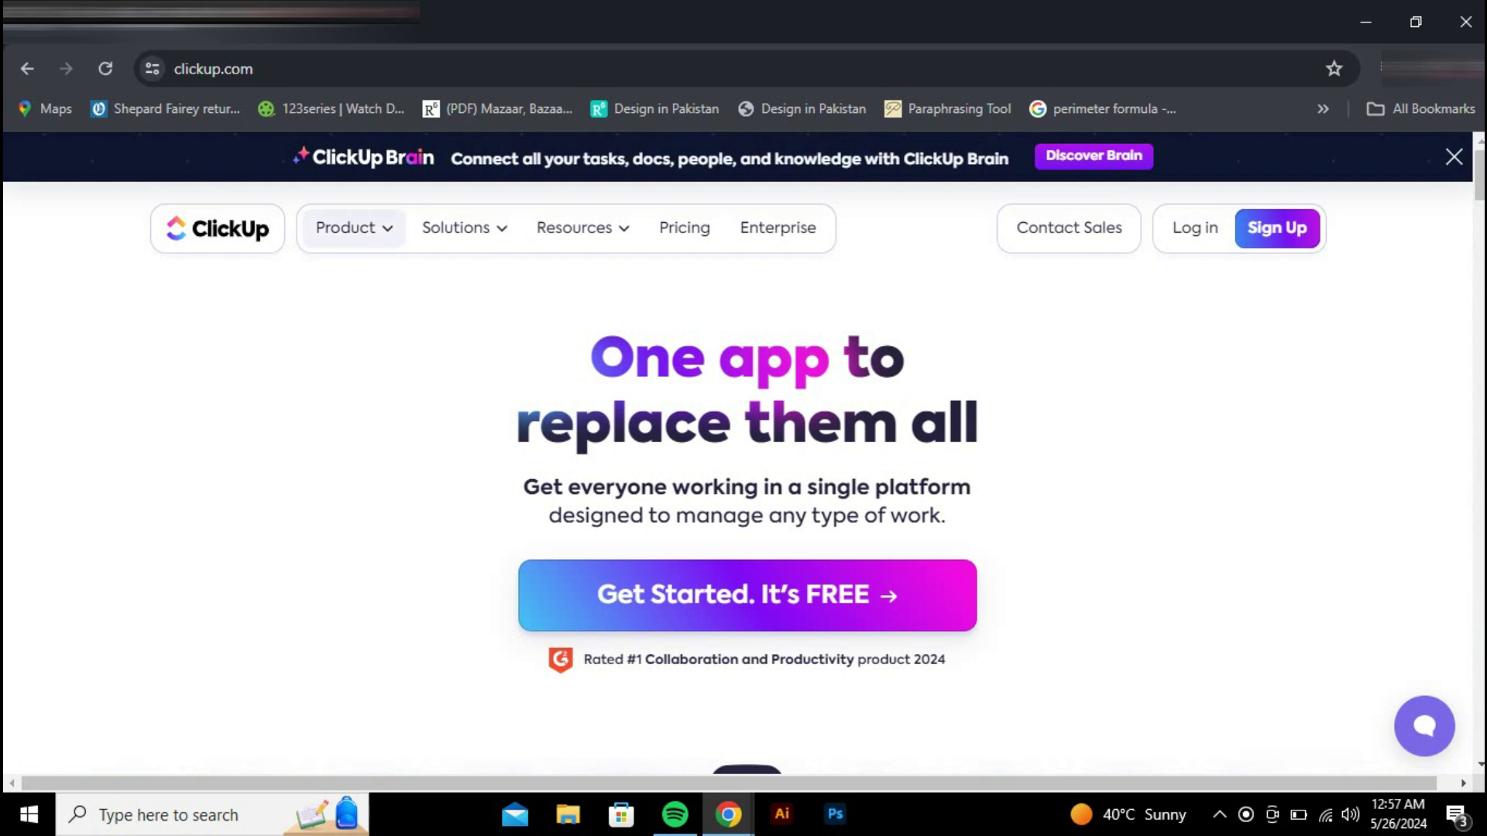
# Compare the Free Forever, Unlimited, Business and Enterprise plans on the pricing page and open the account sign-up
pyautogui.click(345, 228)
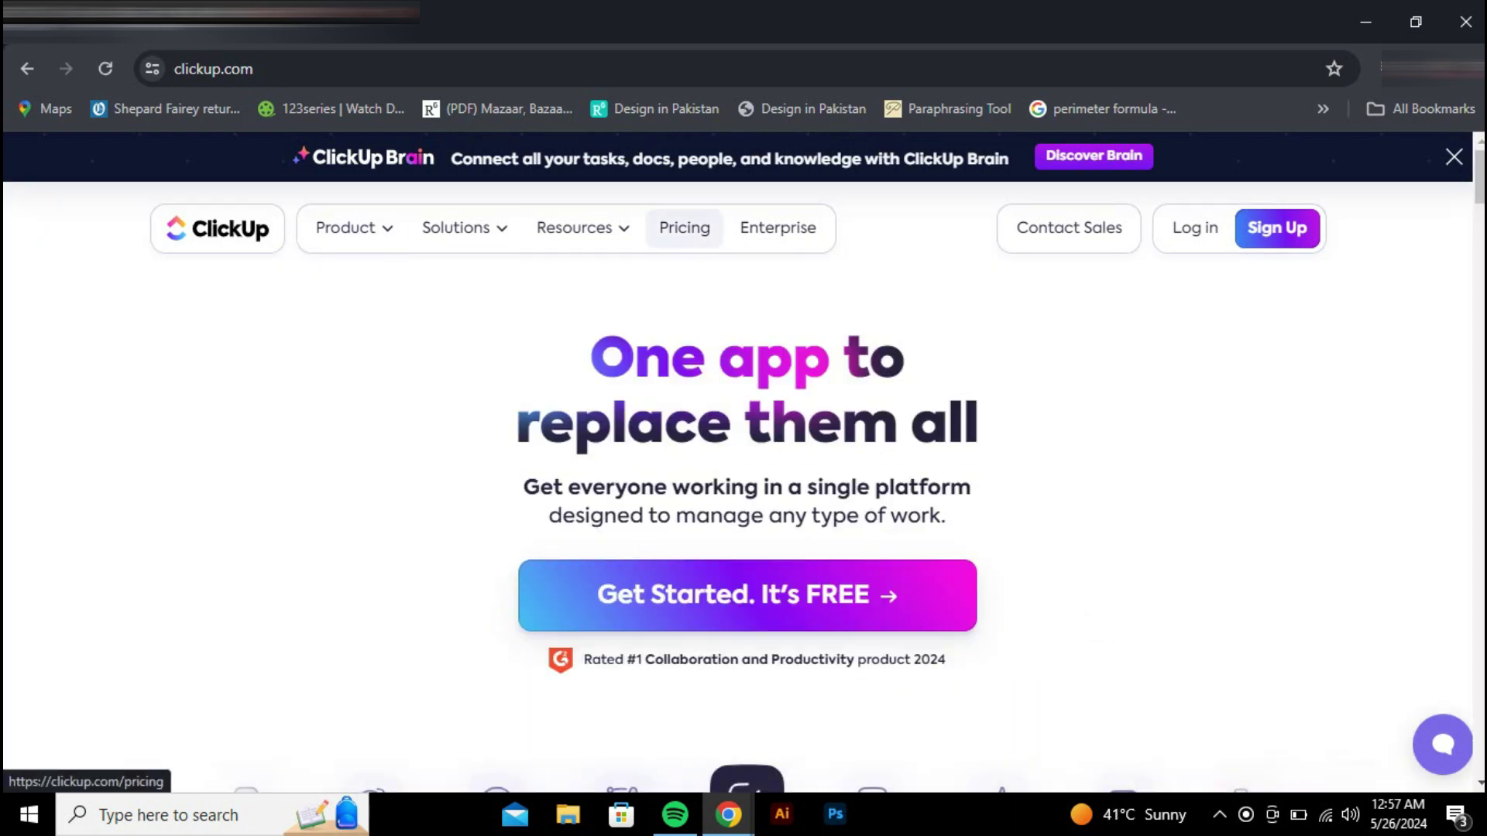
pyautogui.click(685, 228)
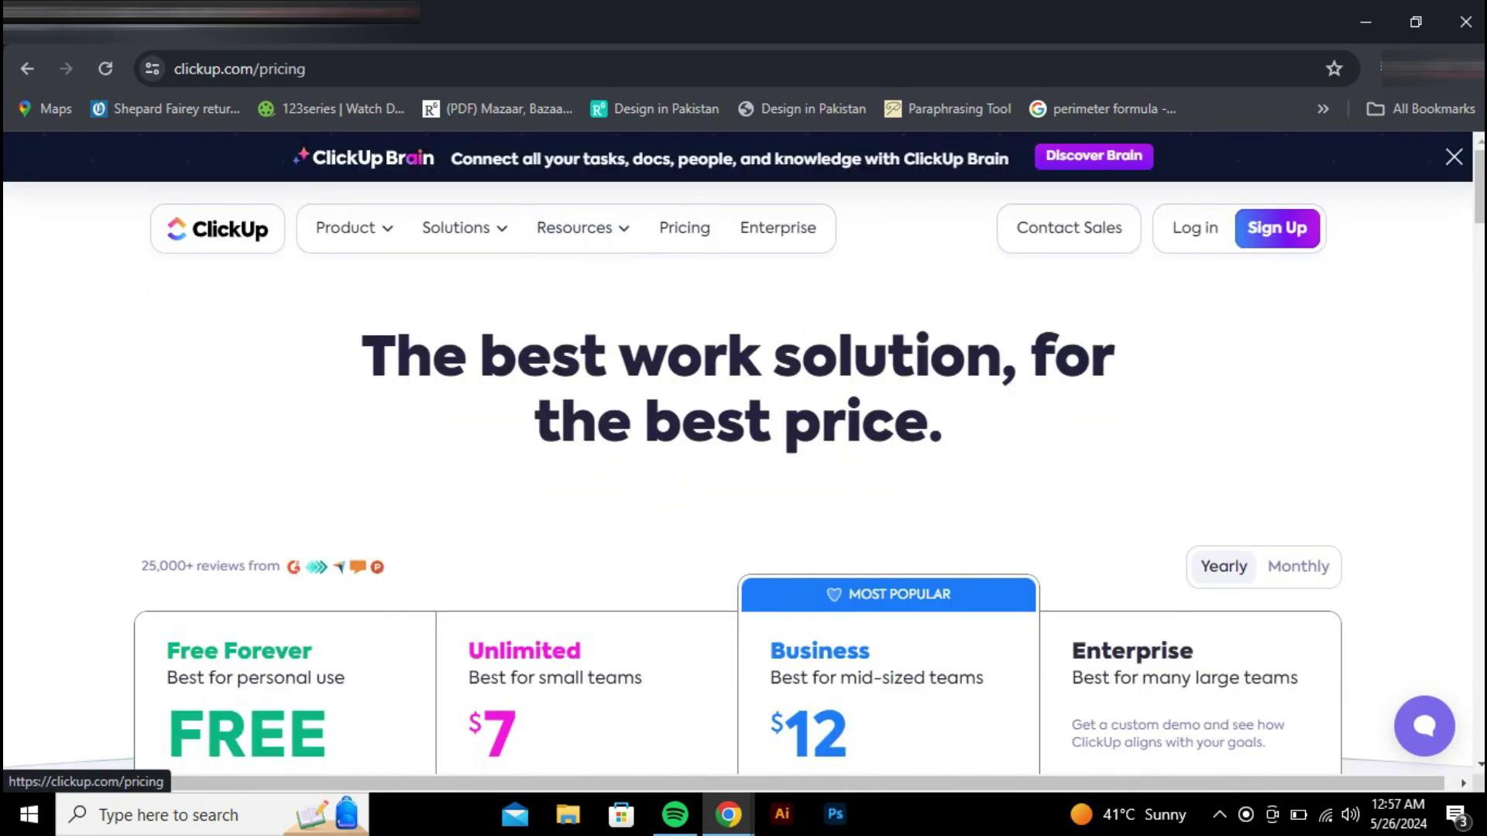
pyautogui.scroll(-5, 744, 465)
pyautogui.scroll(1, 744, 453)
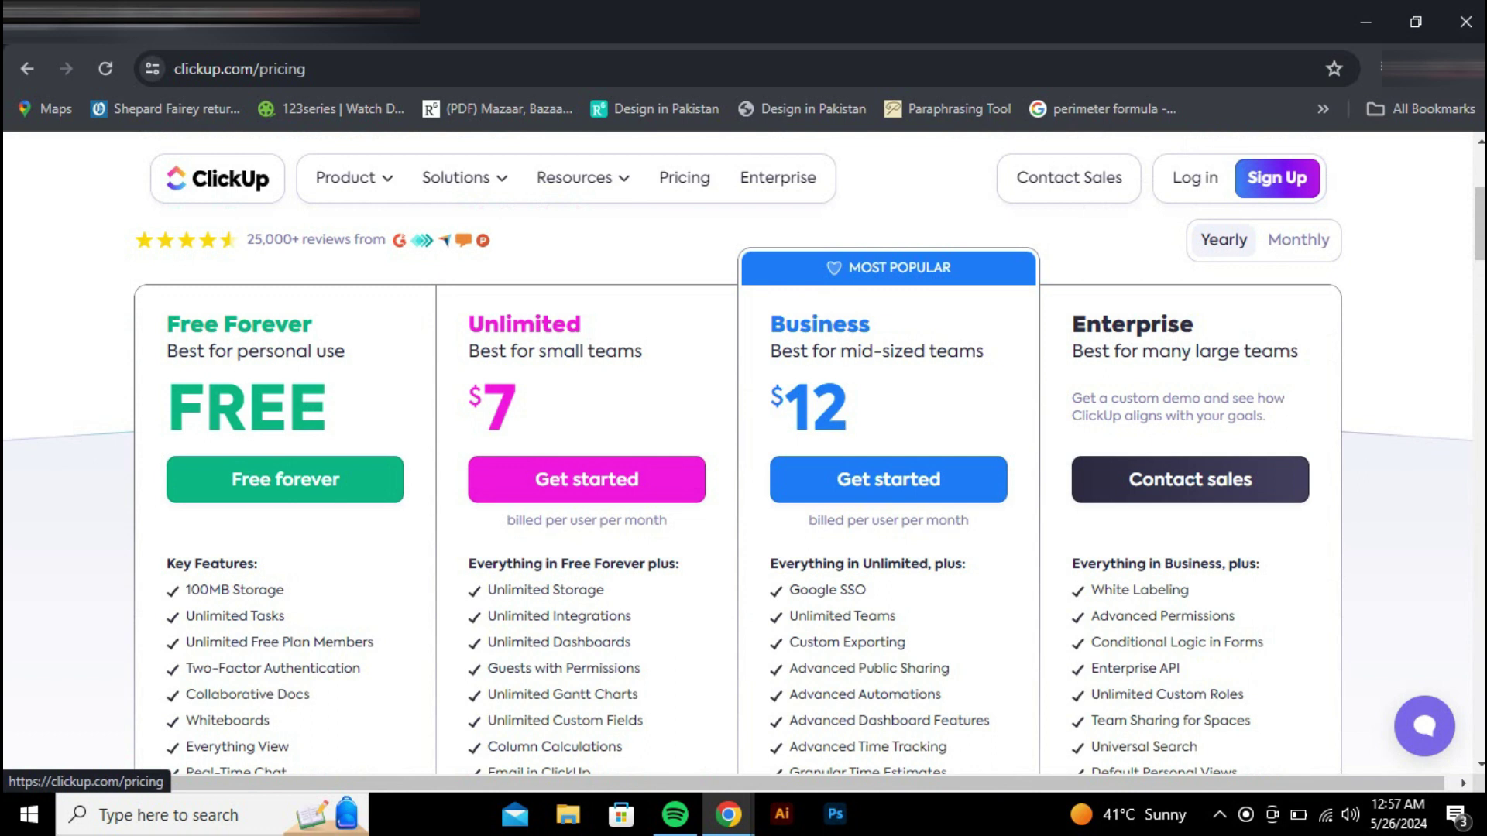
pyautogui.scroll(-12, 744, 453)
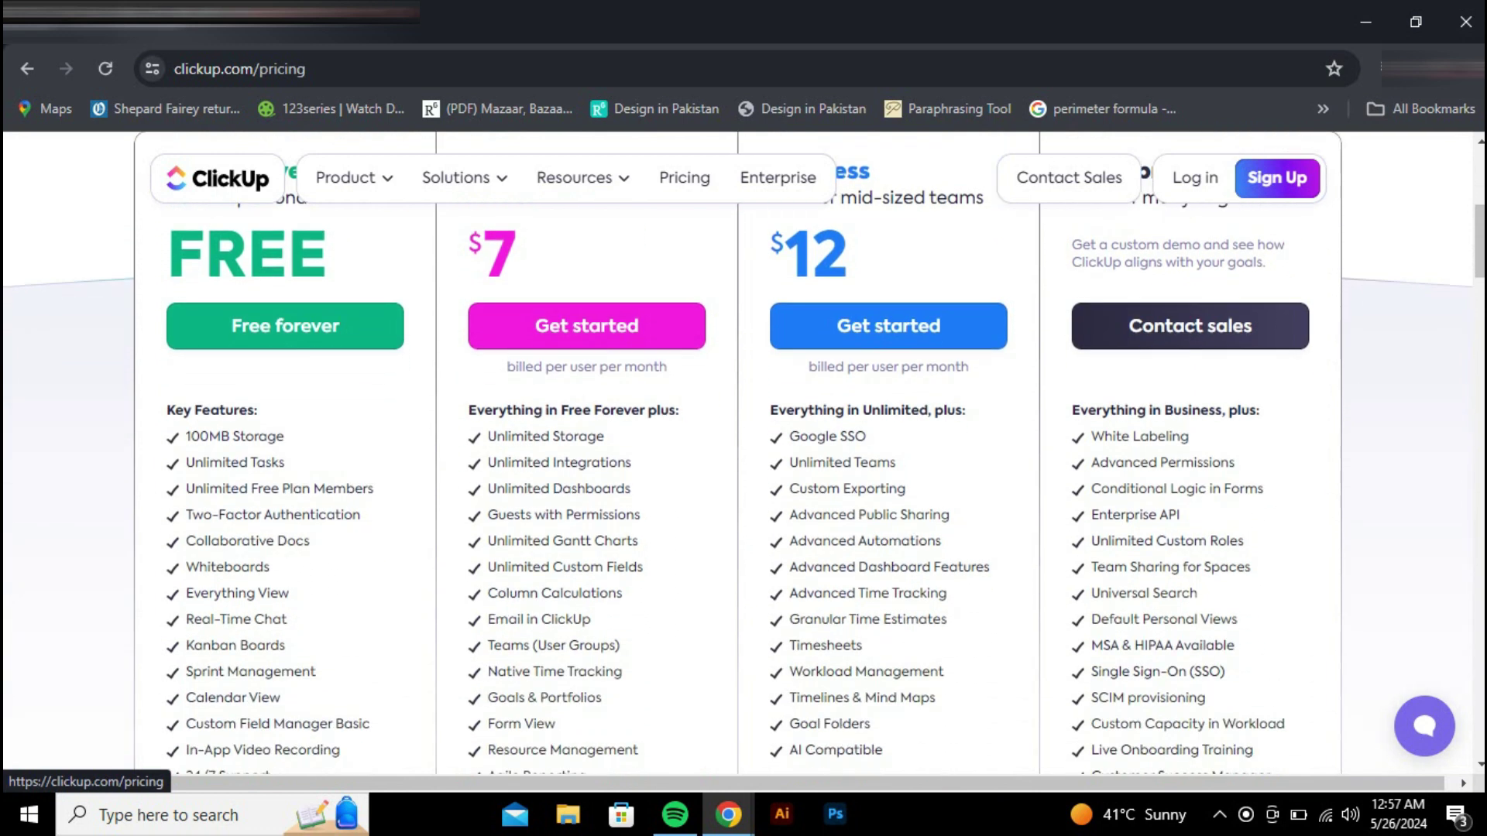
pyautogui.scroll(10, 743, 453)
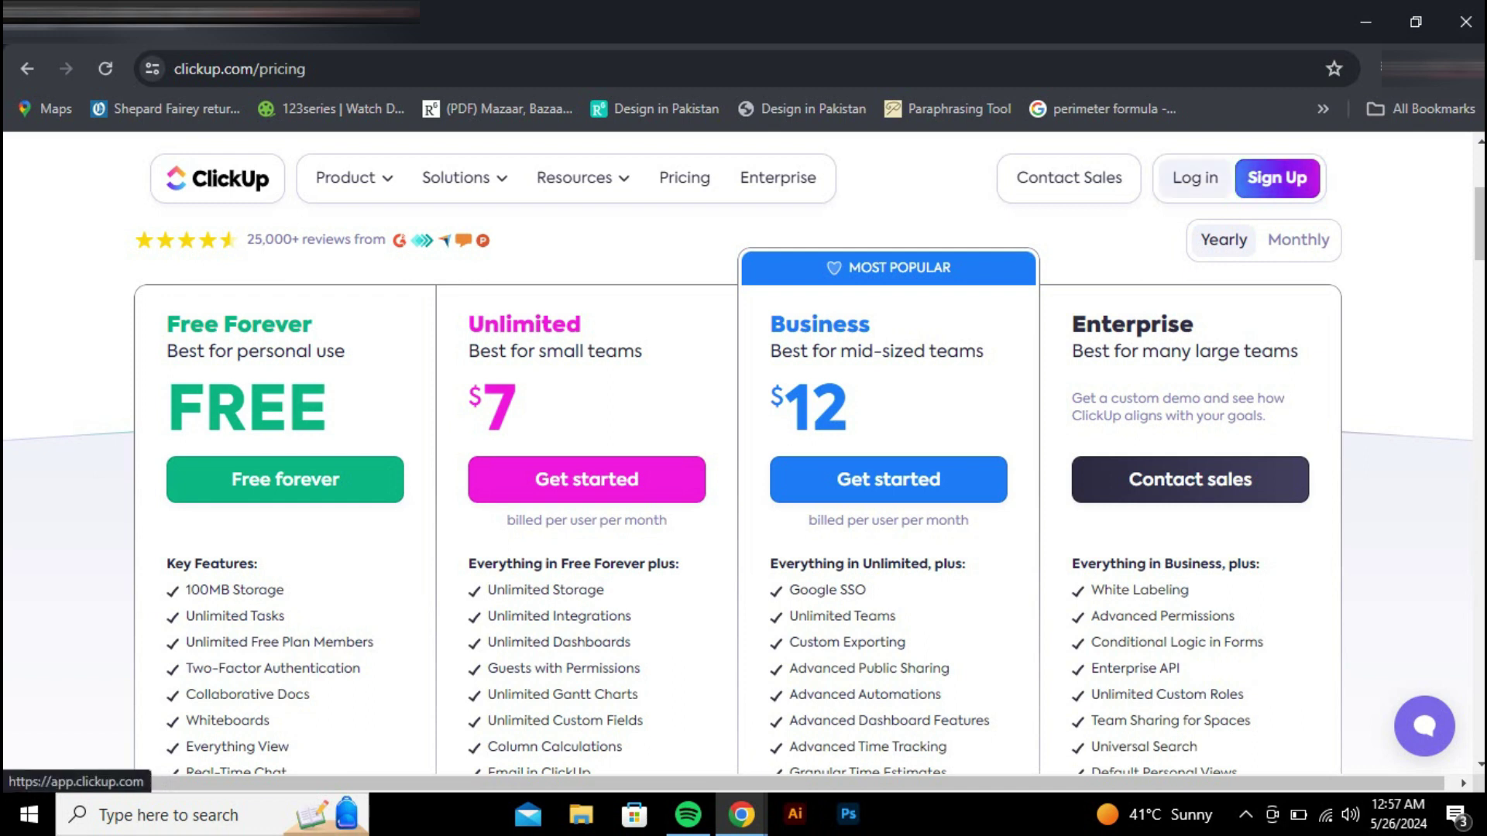
pyautogui.click(1277, 177)
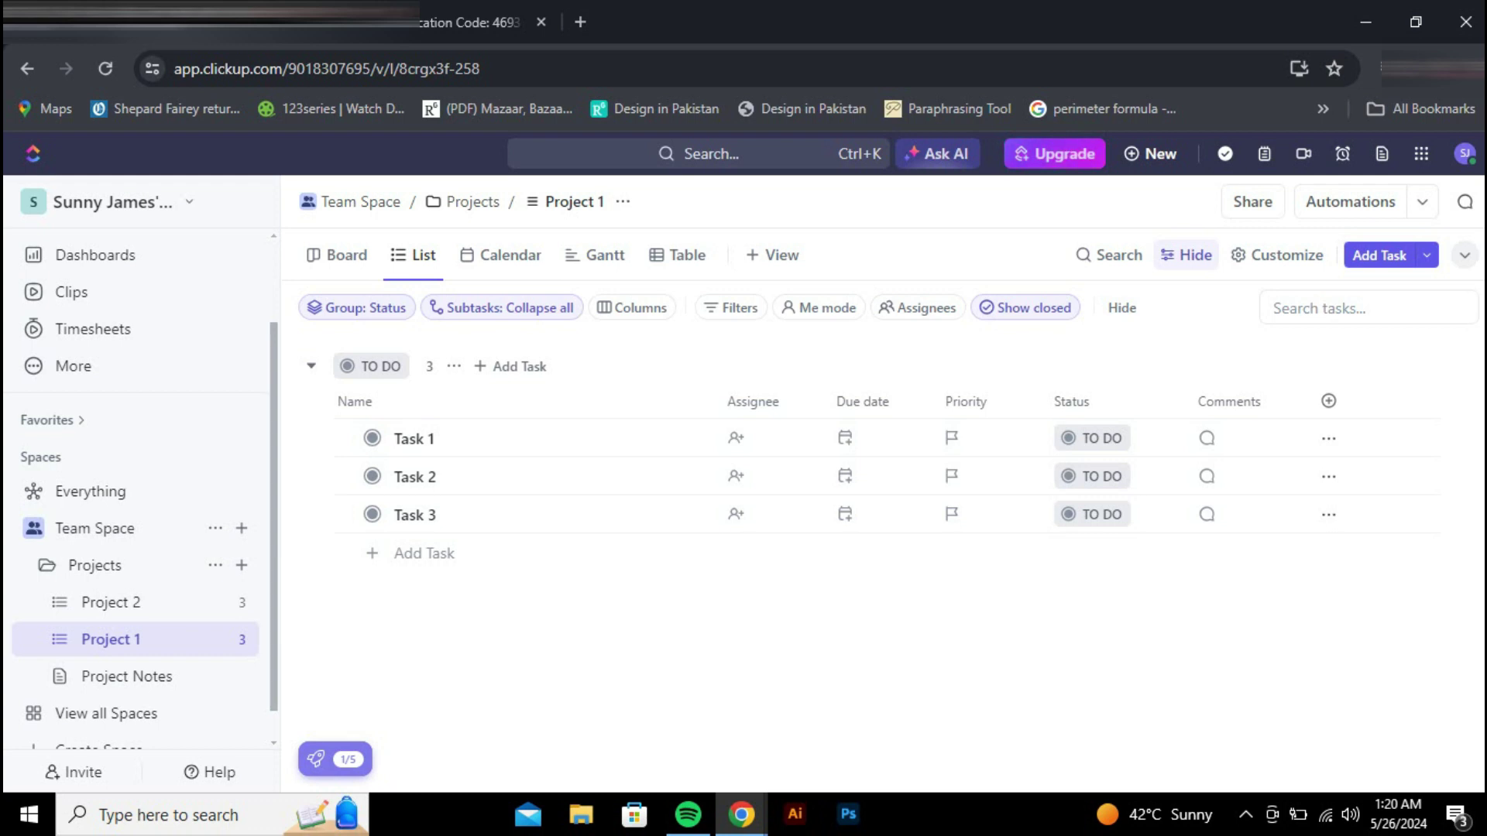
# Start a new Space named Marketing and proceed to its workflow setup
pyautogui.scroll(-2, 140, 604)
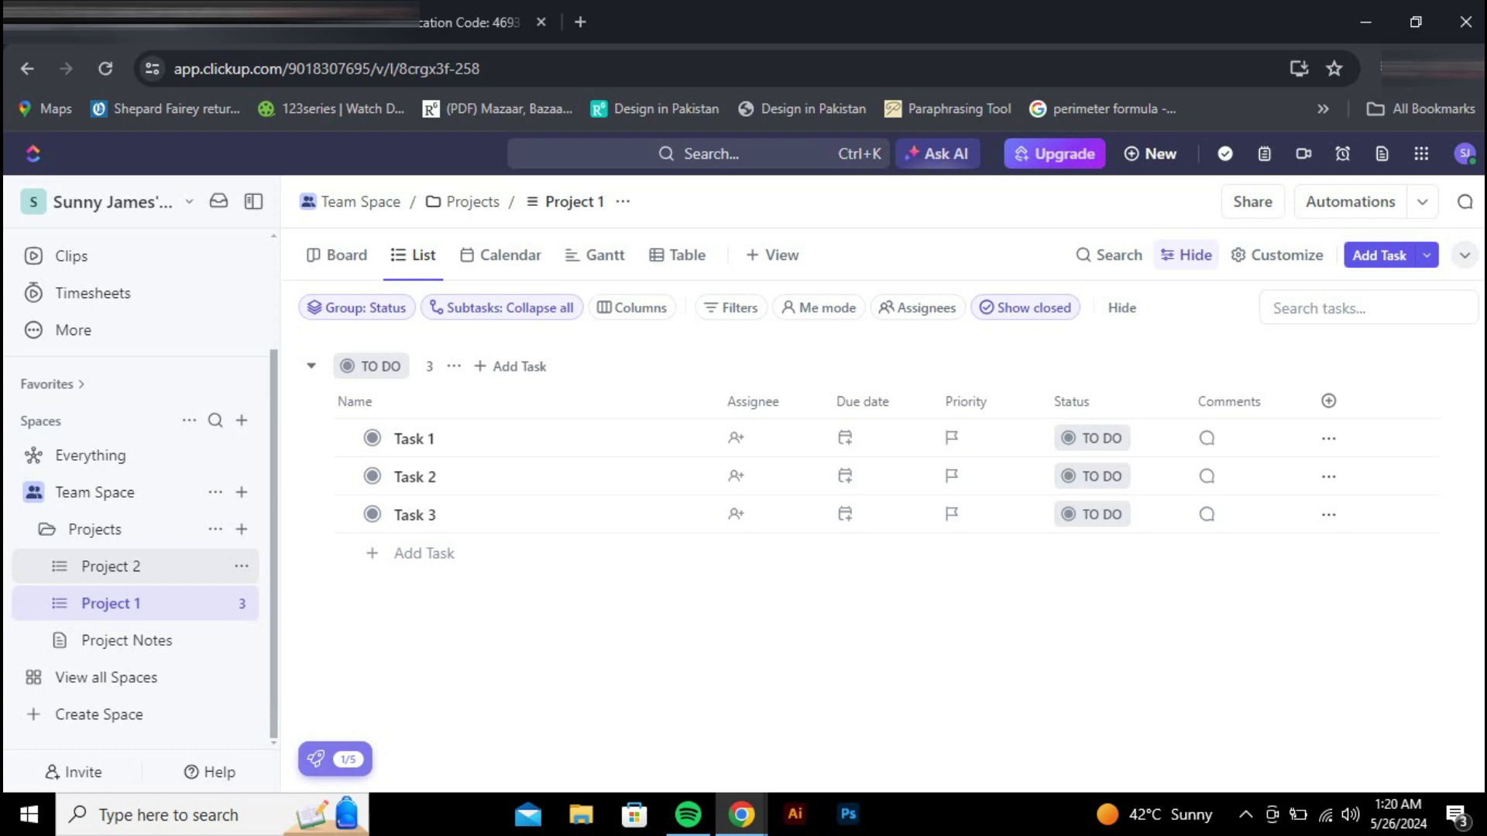
pyautogui.scroll(4, 140, 604)
pyautogui.scroll(-3, 116, 697)
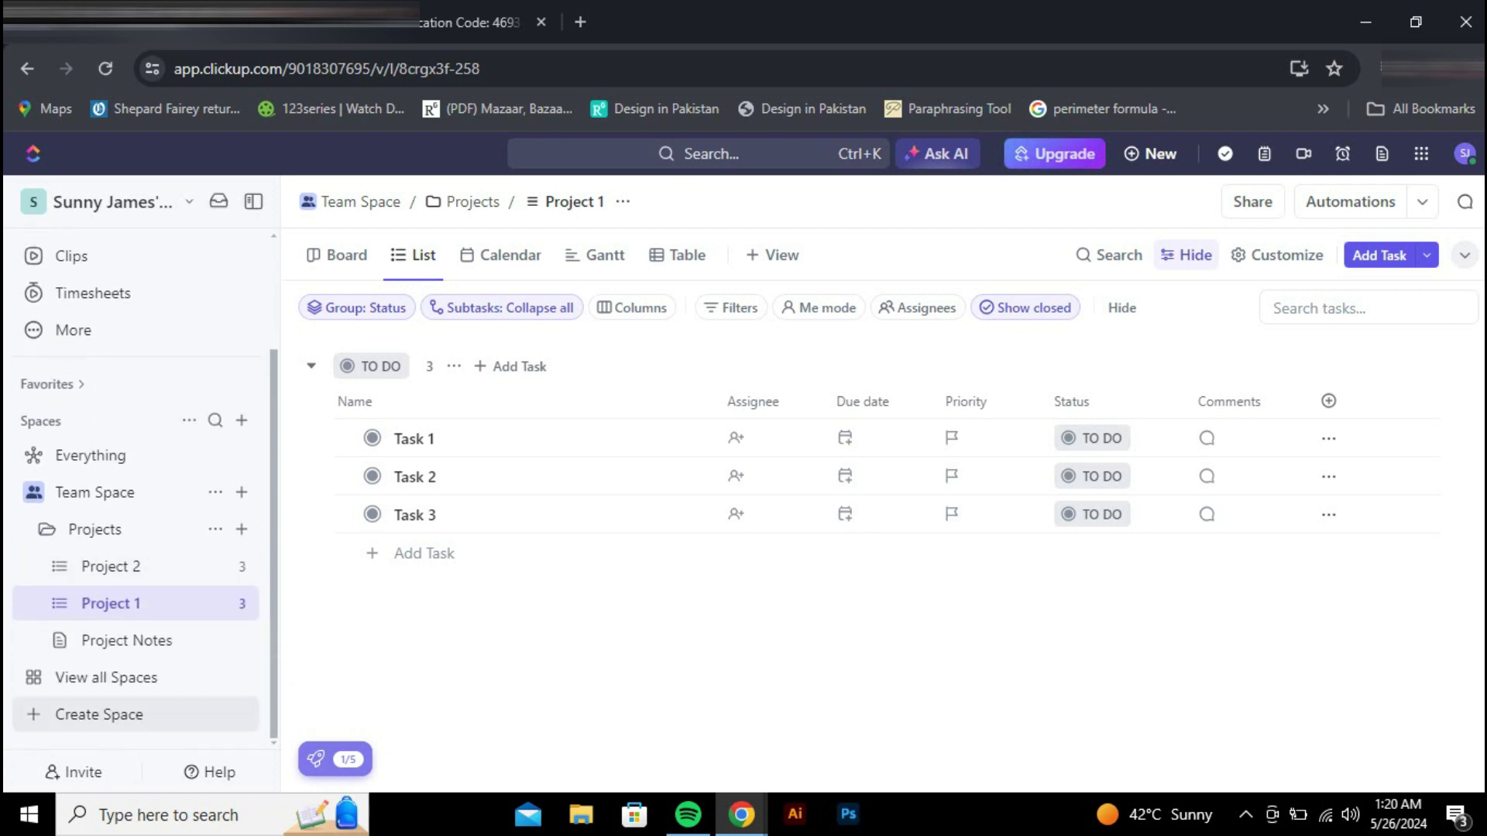
pyautogui.click(99, 714)
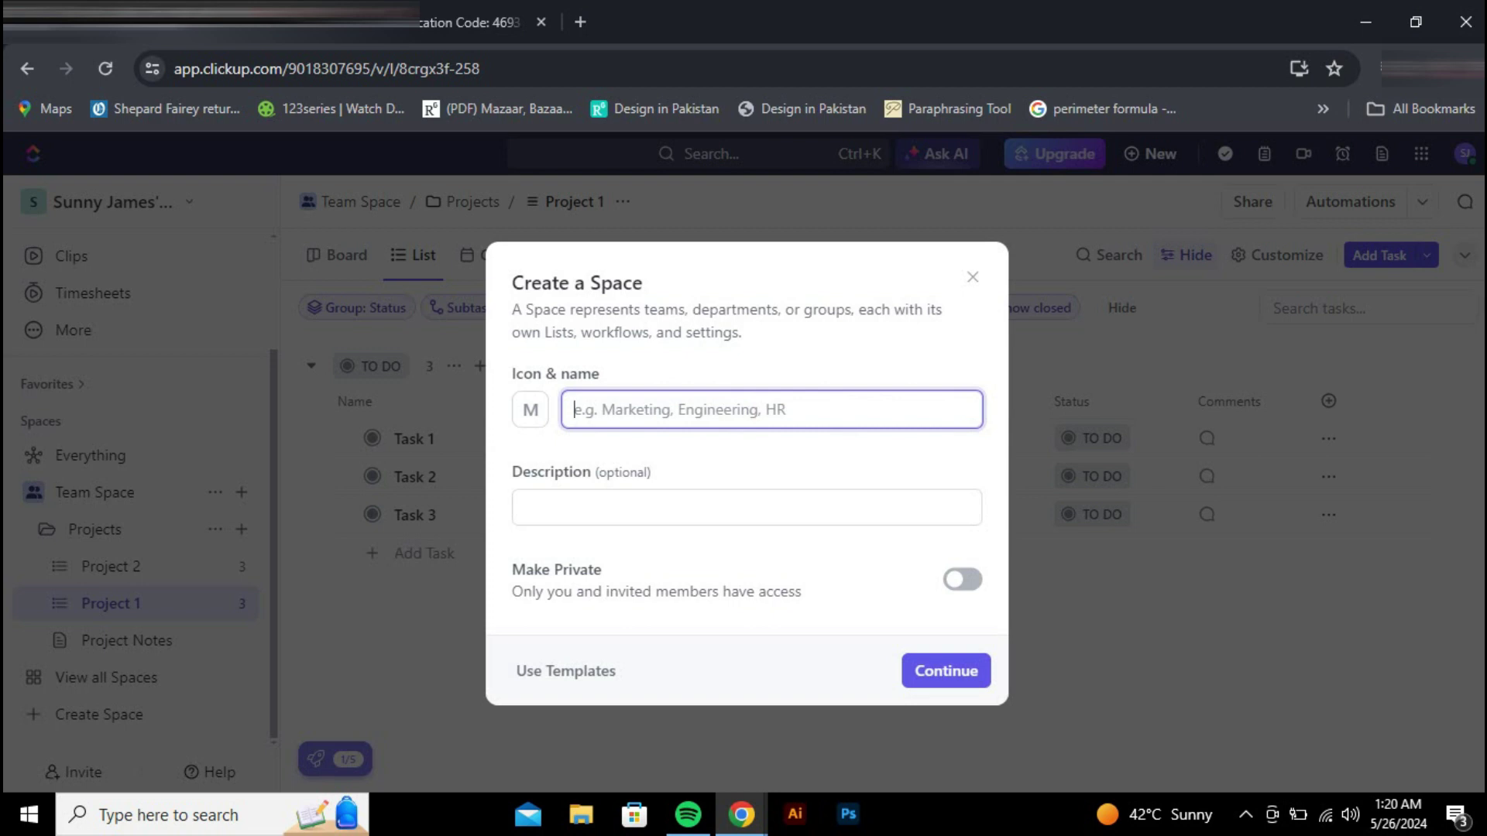
pyautogui.write('Marketing')
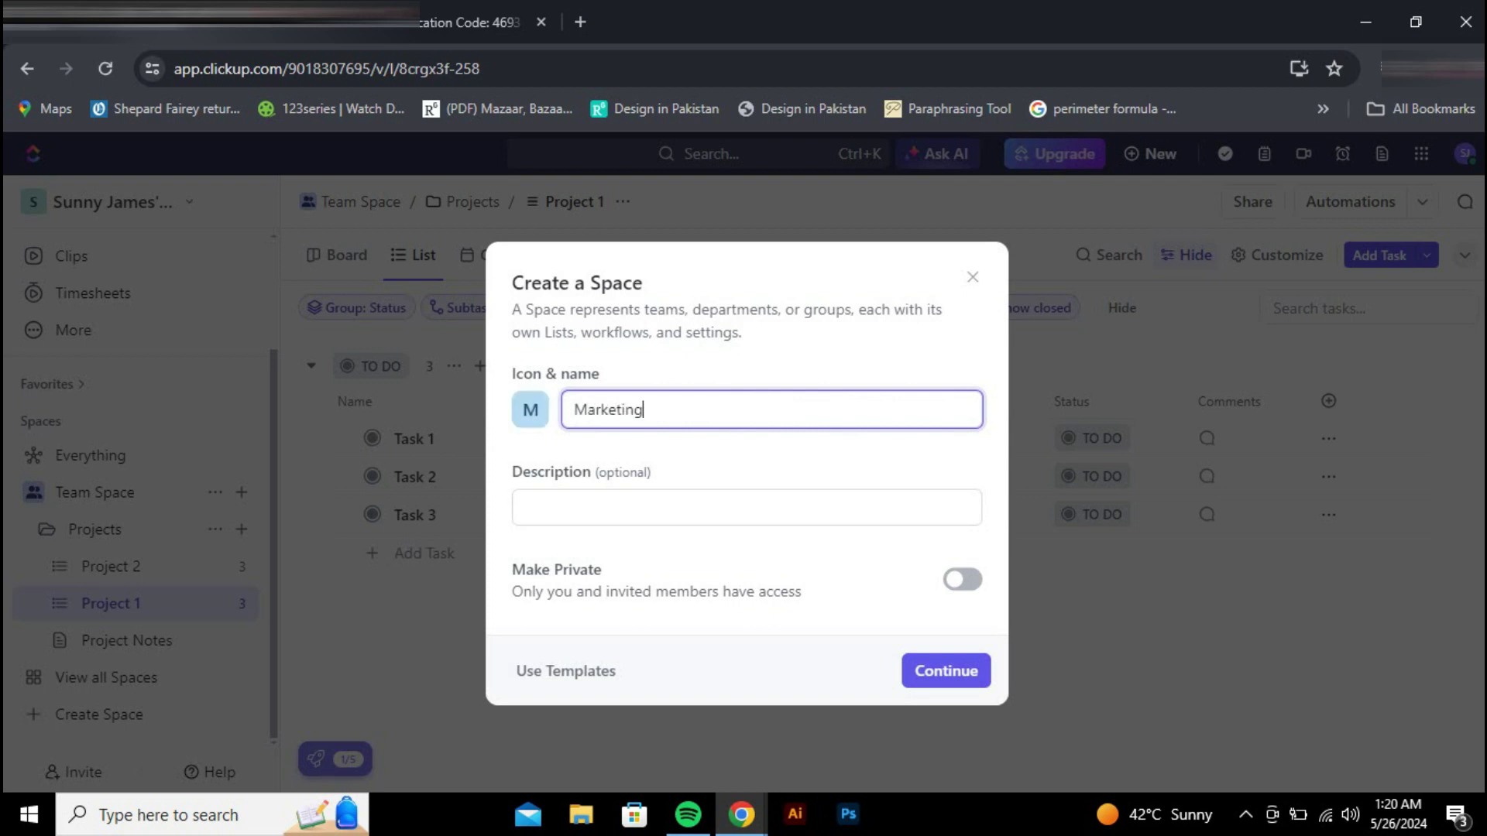
pyautogui.press('Return')
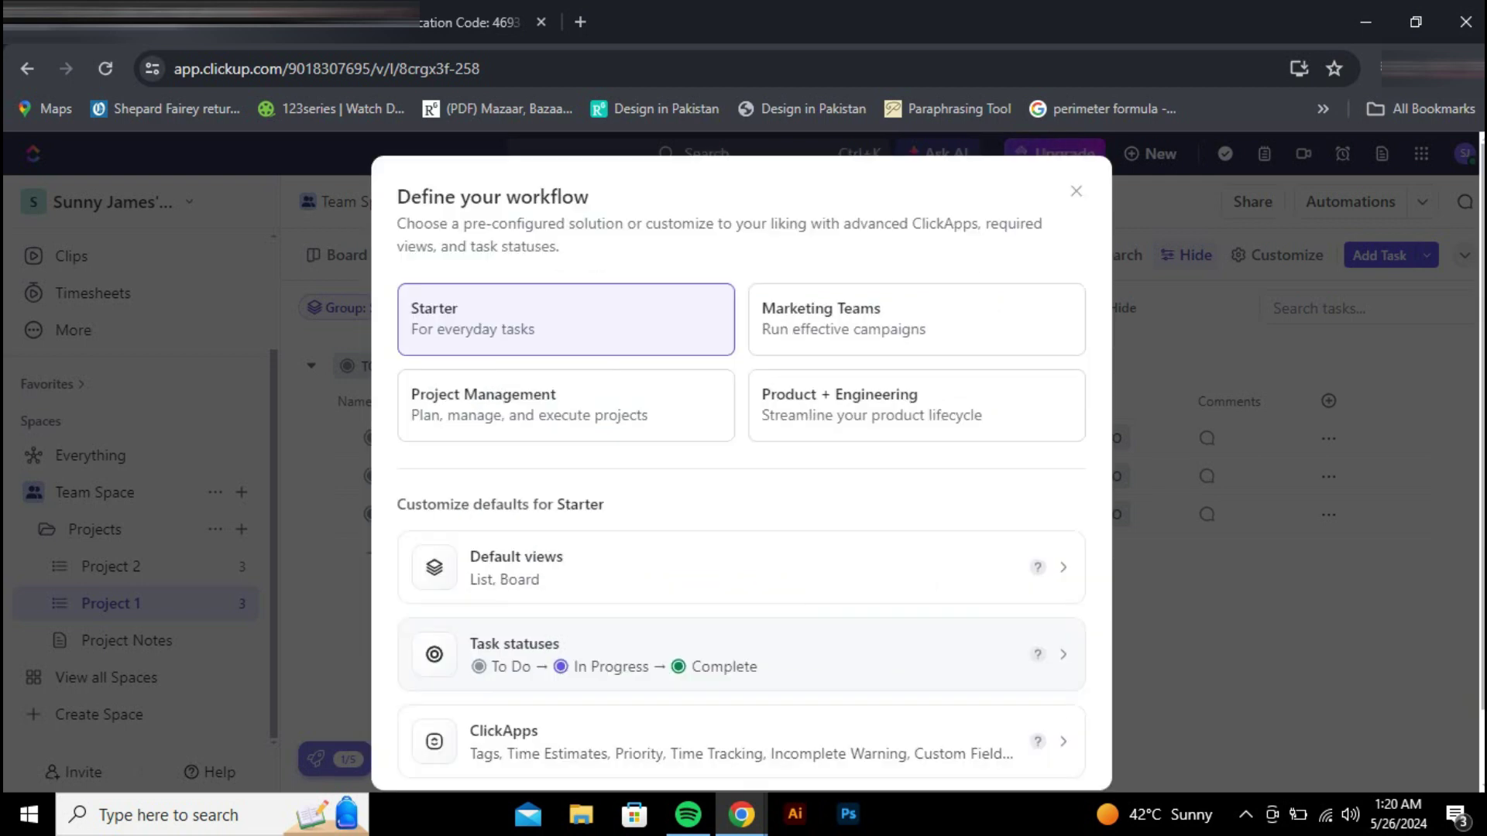
# Choose the Marketing Teams workflow for the Marketing Space and finish creating it
pyautogui.scroll(-3, 741, 465)
pyautogui.scroll(3, 741, 464)
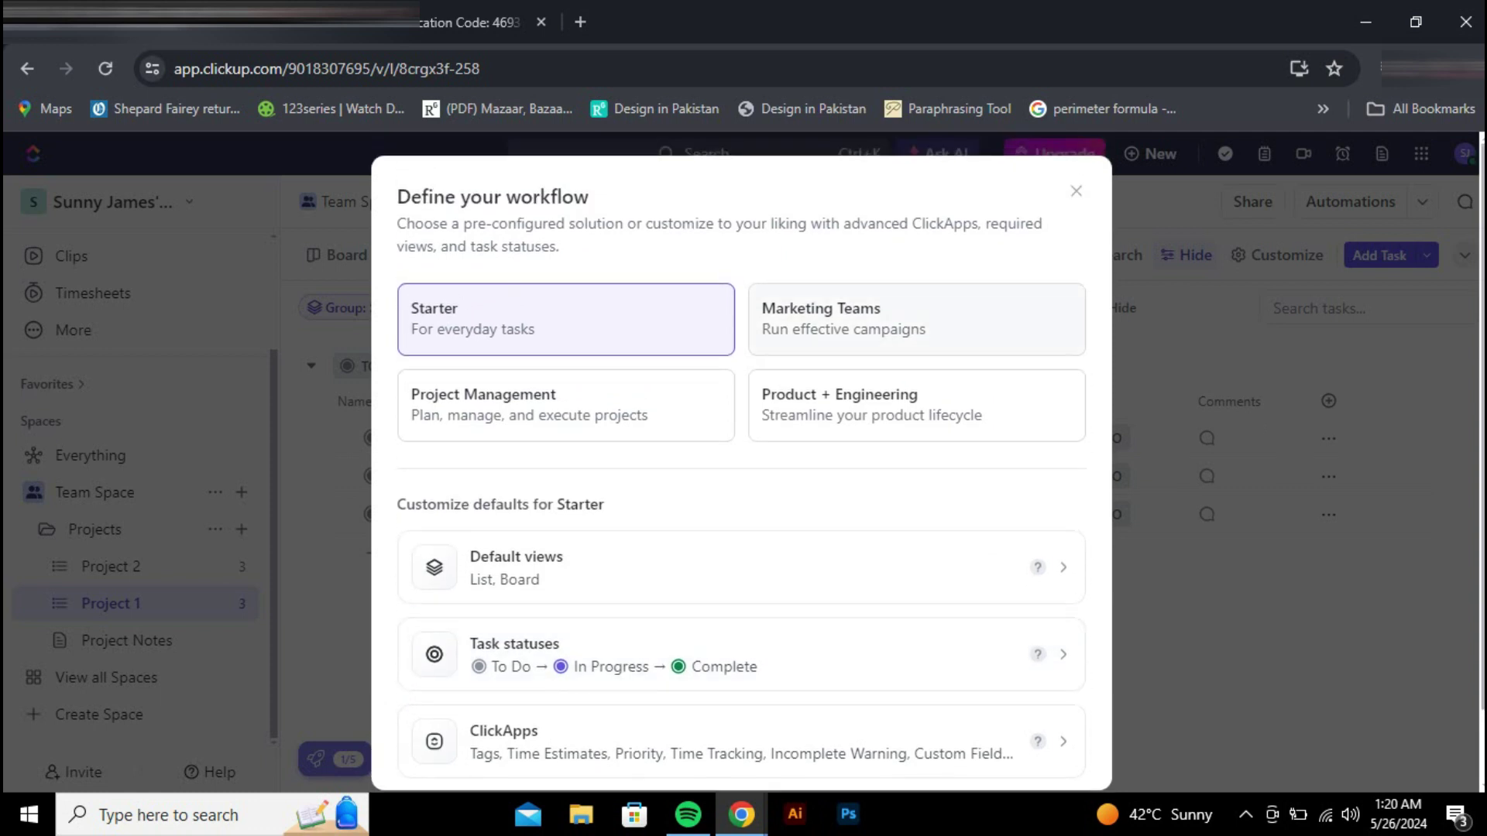
pyautogui.click(917, 319)
pyautogui.scroll(-2, 742, 465)
pyautogui.click(1036, 757)
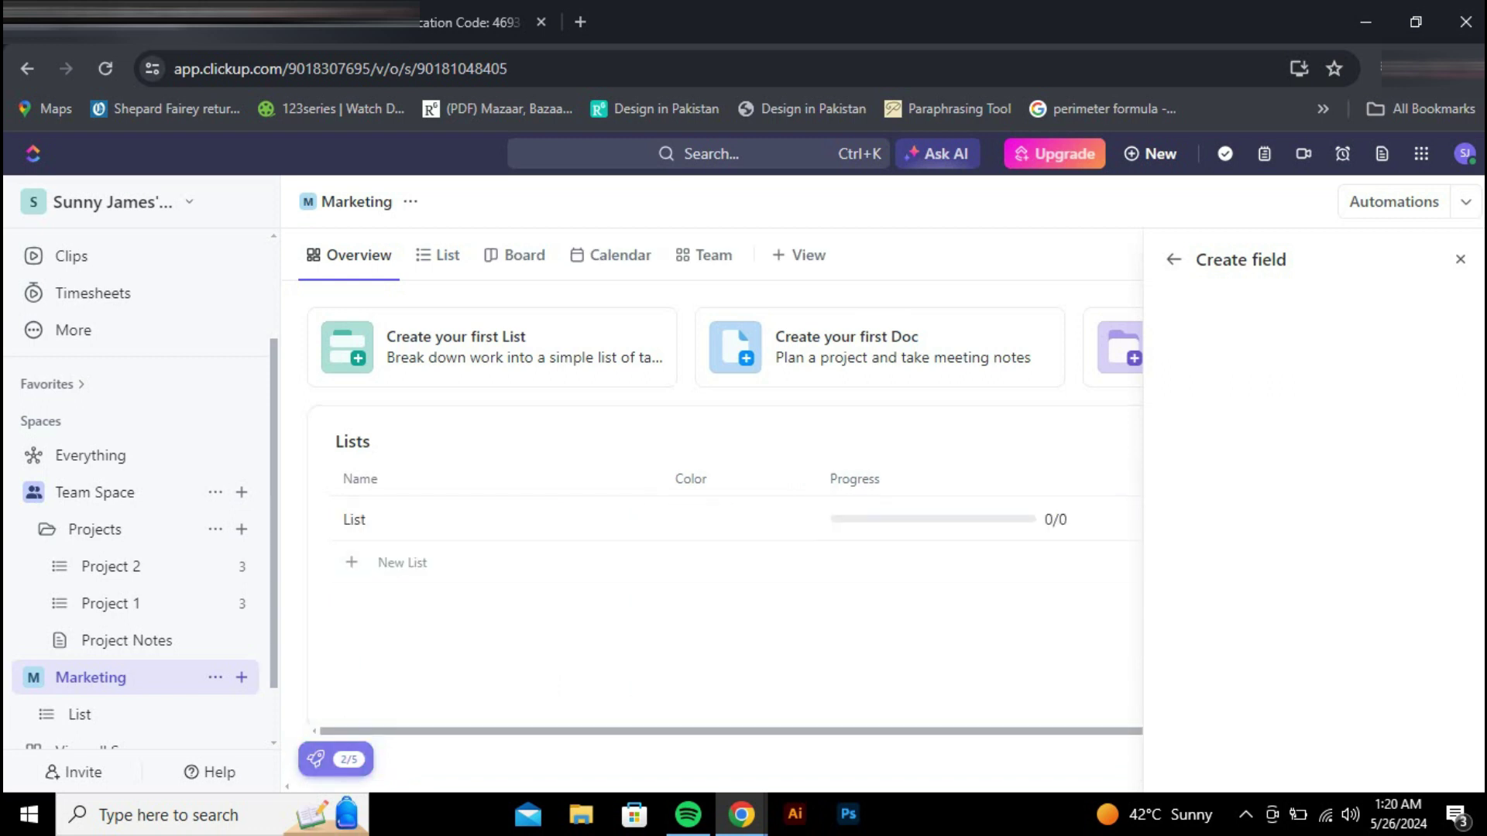
# Add a task named Coloring under Planning and move the Design logo task to In Progress on the board
pyautogui.write('loring')
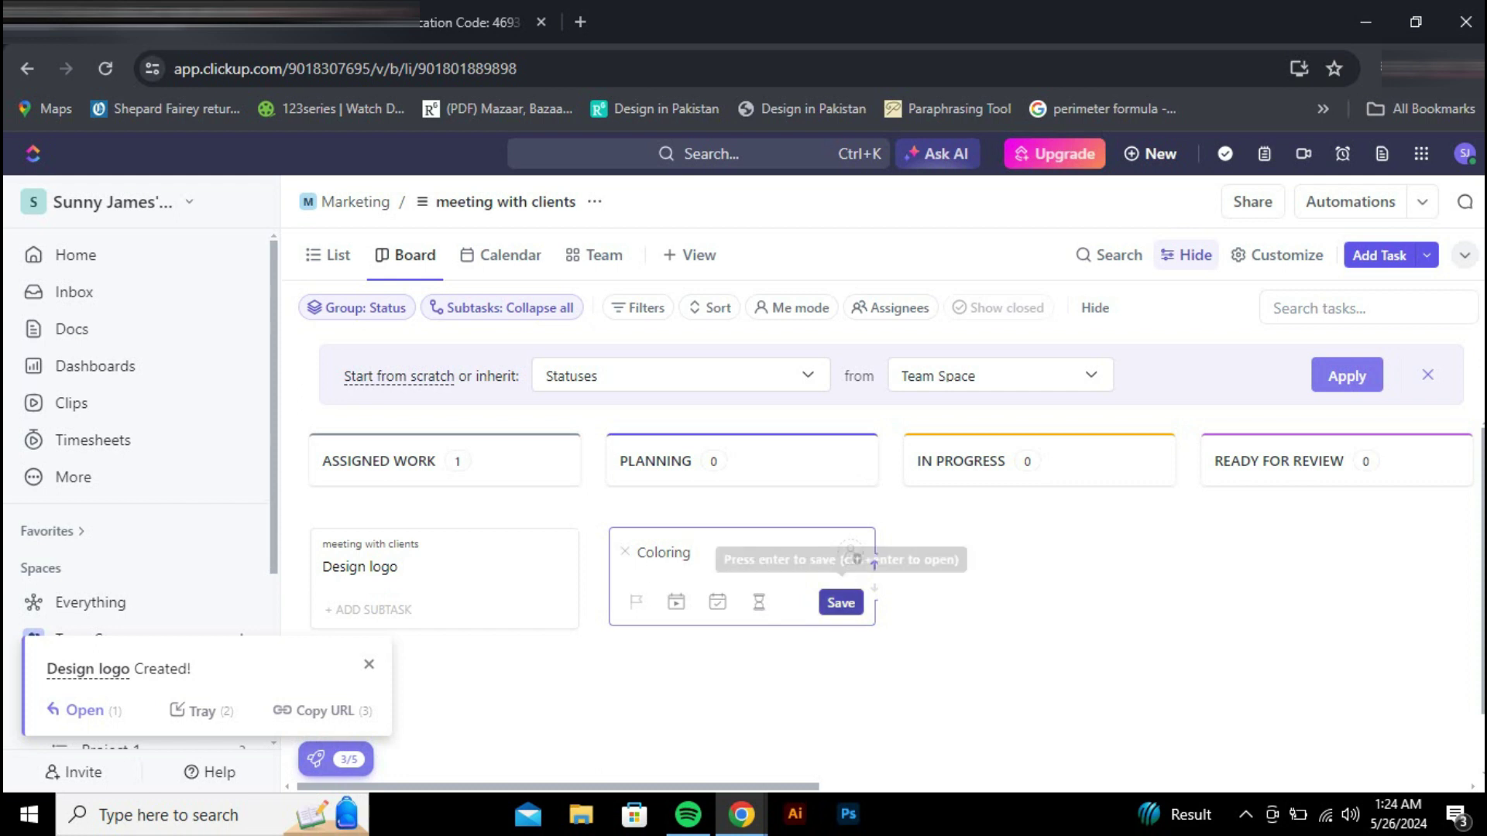
pyautogui.click(840, 603)
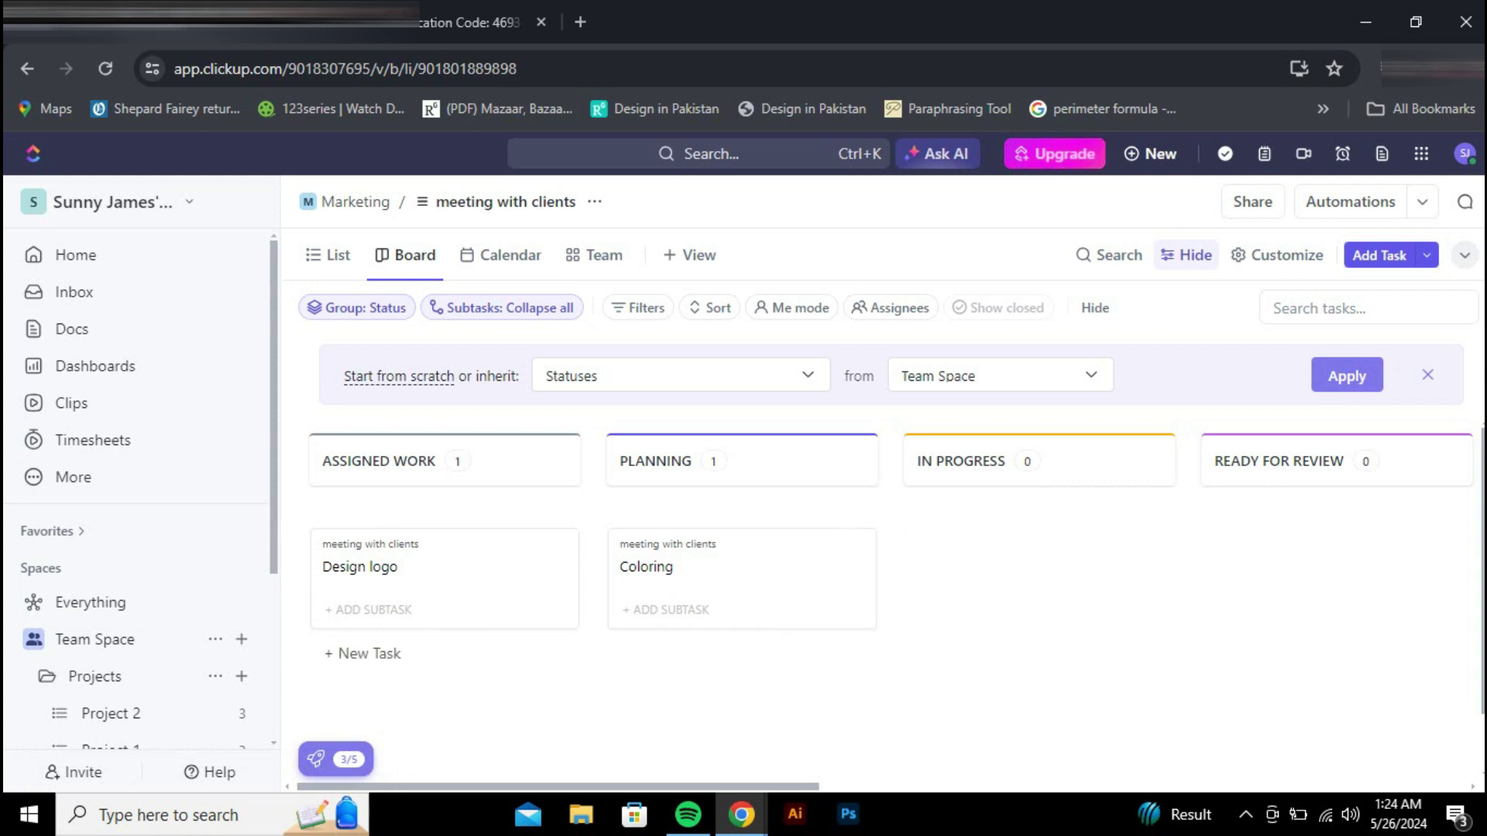
pyautogui.moveTo(445, 573); pyautogui.dragTo(1038, 581)
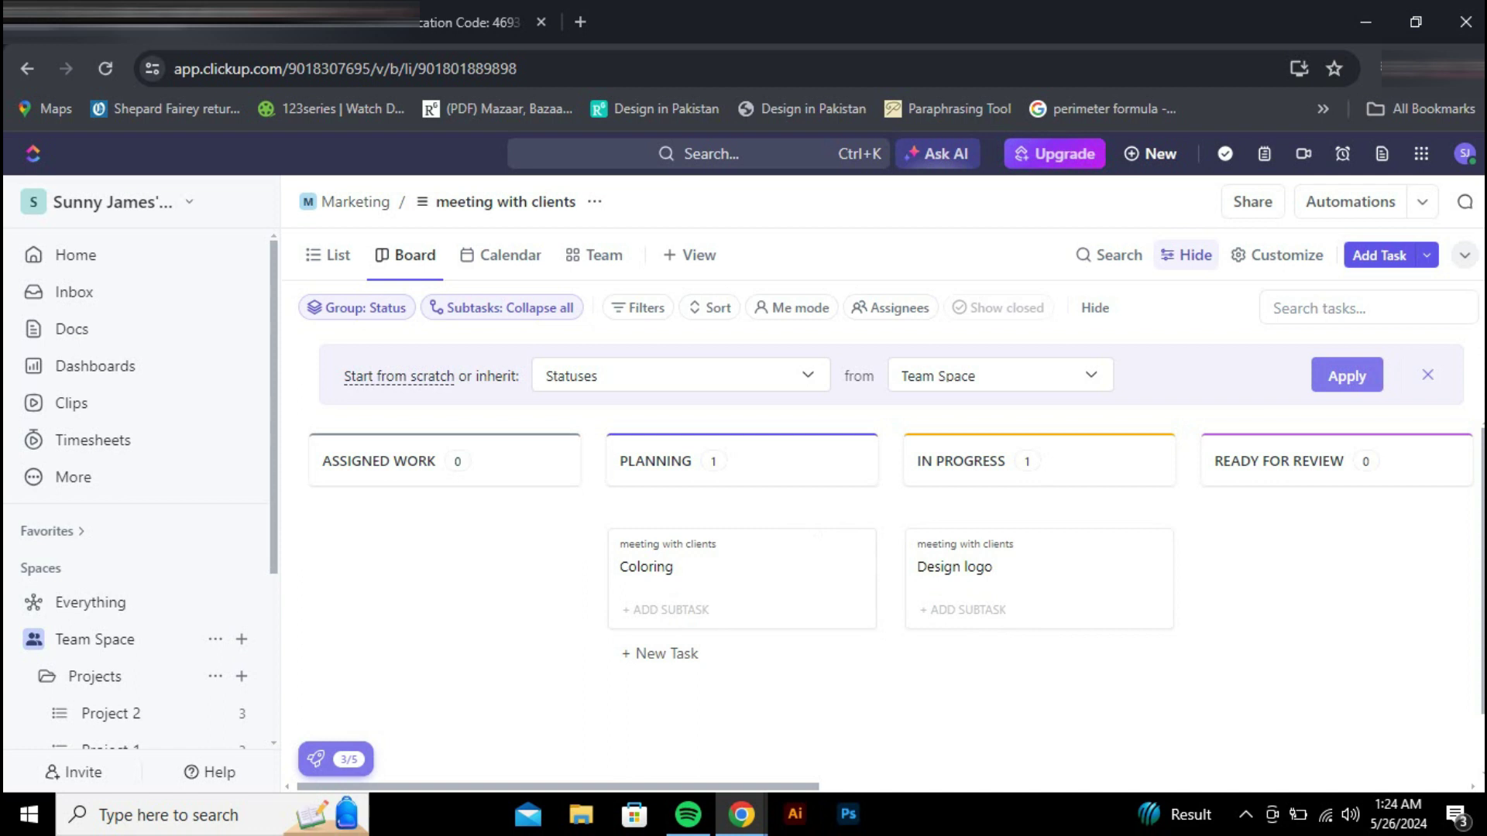
# Review the board's remaining status columns and the late May 2024 calendar of the meeting with clients list
pyautogui.hscroll(5, 883, 581)
pyautogui.hscroll(8, 883, 581)
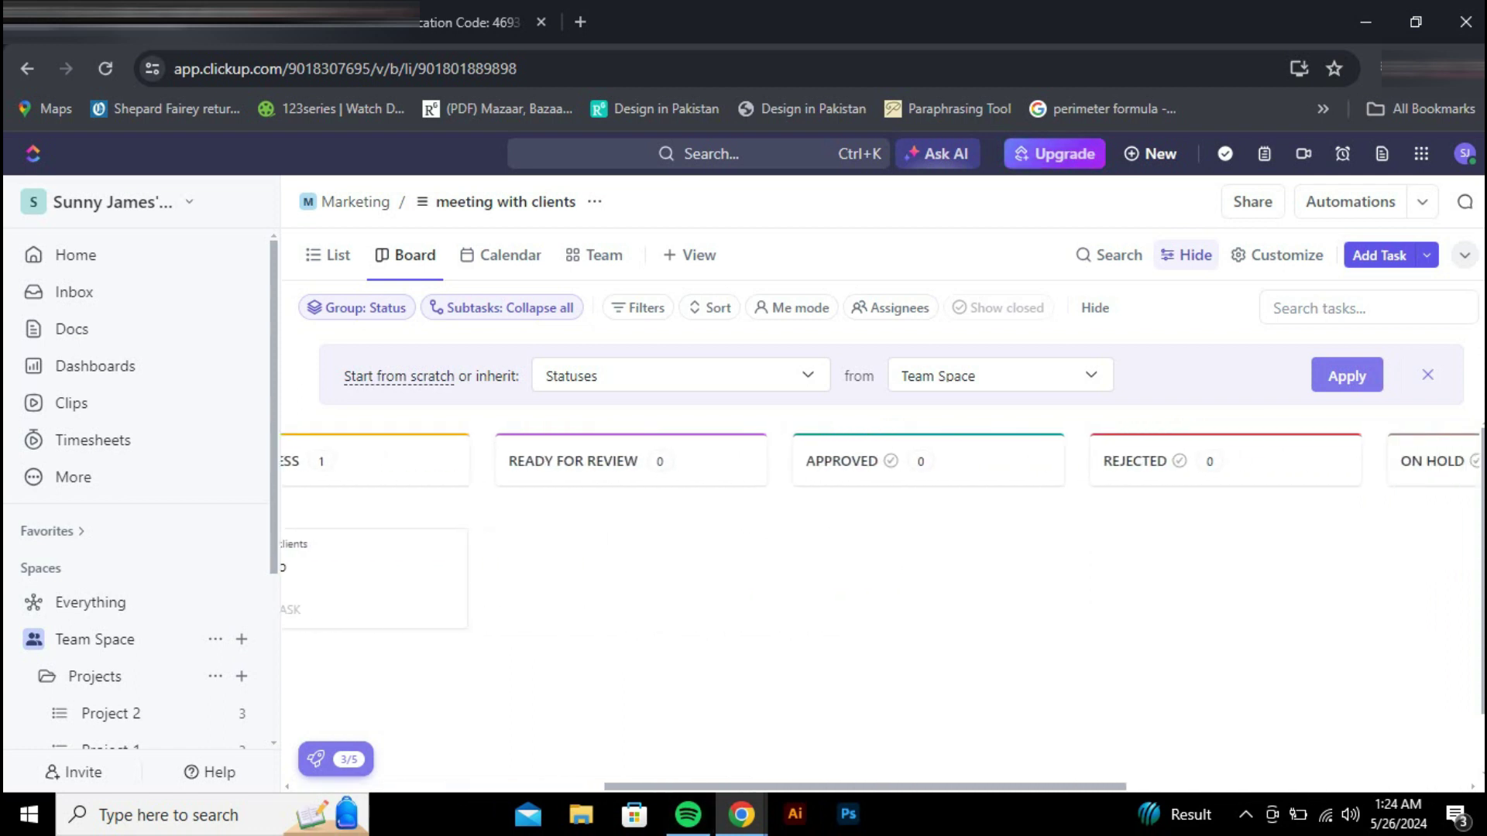
pyautogui.hscroll(1, 883, 581)
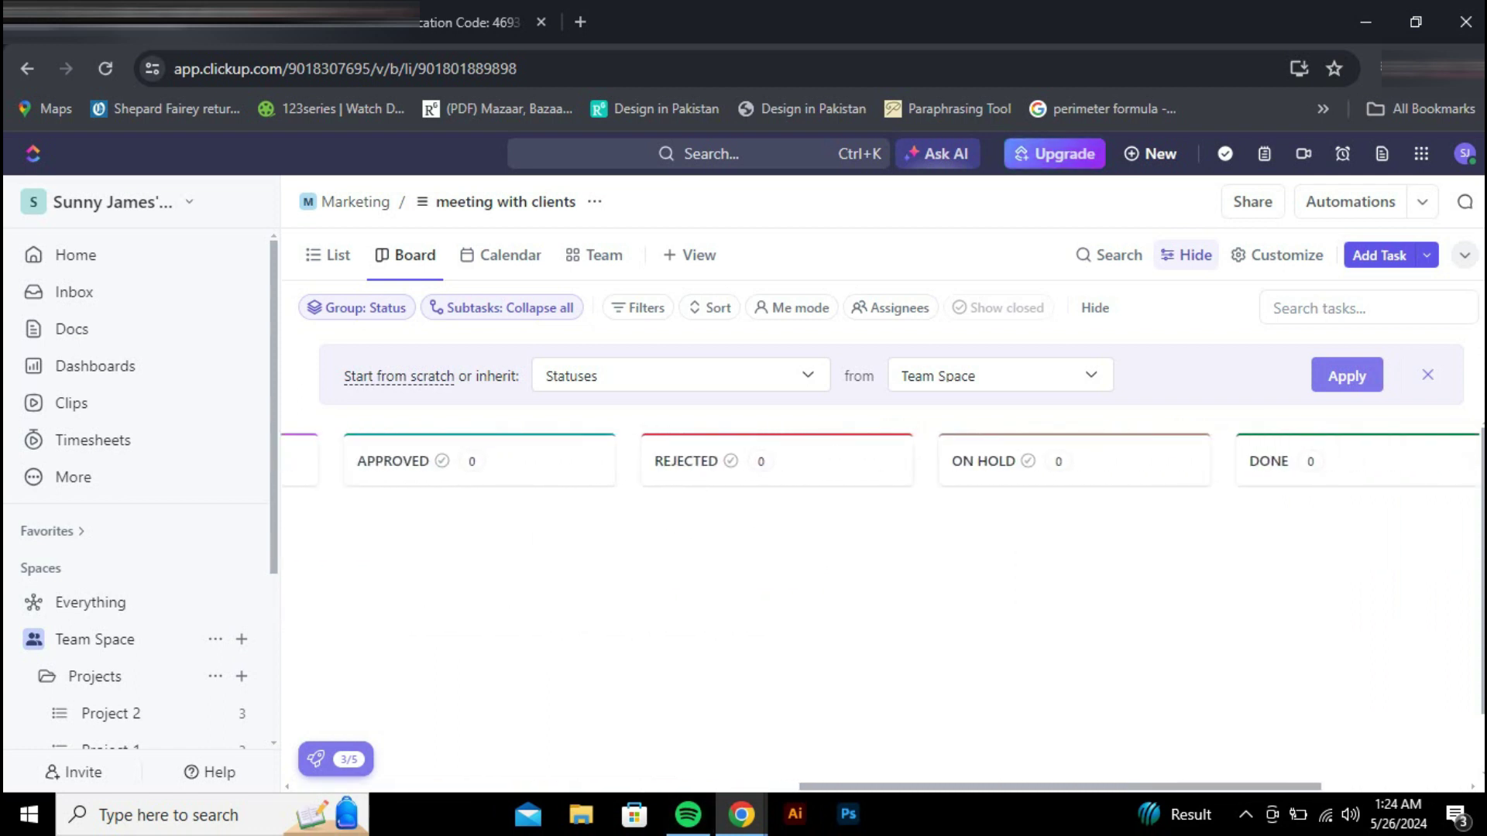
pyautogui.hscroll(-14, 883, 581)
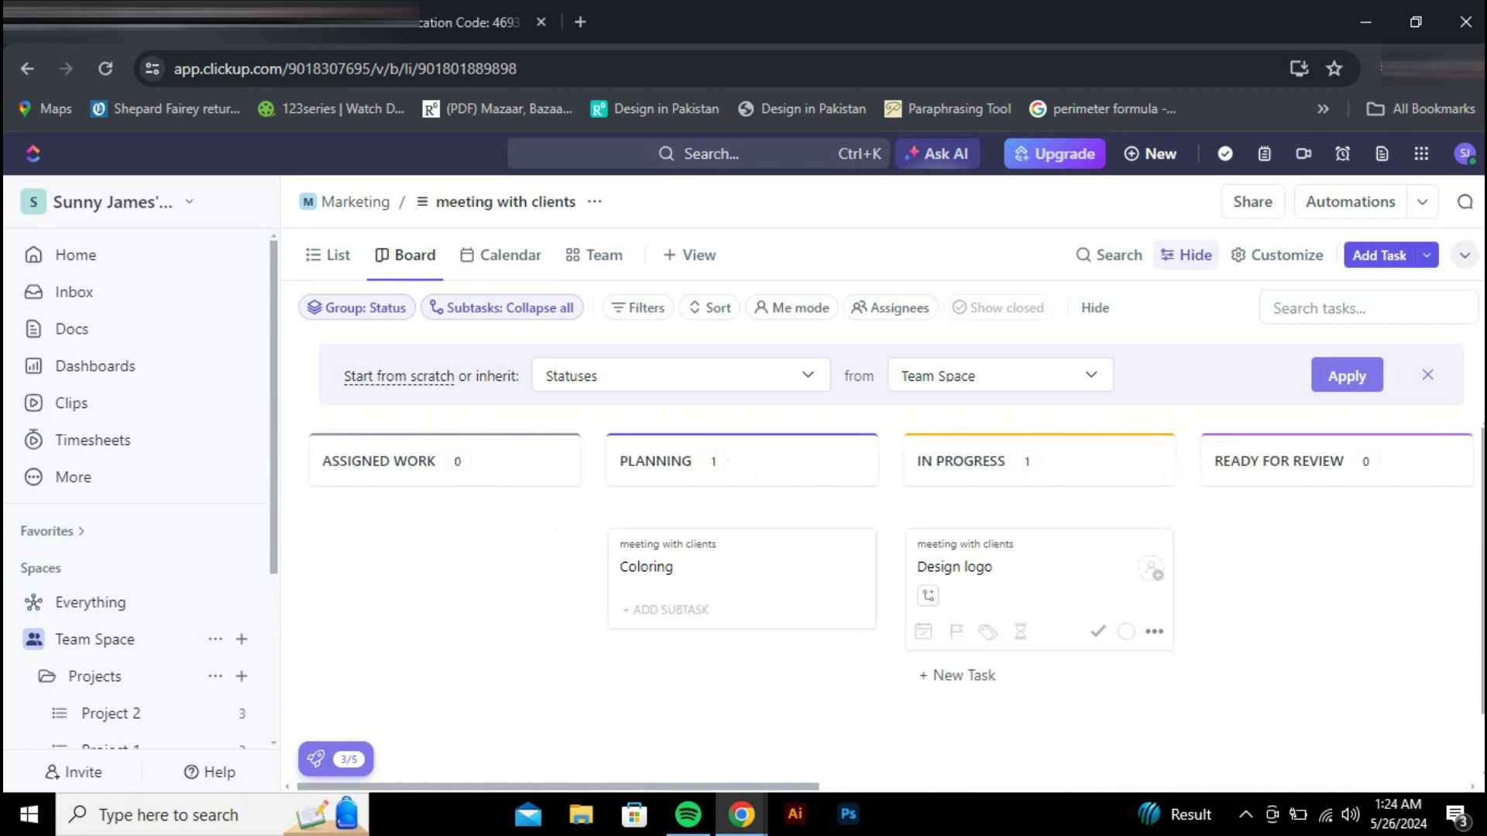
pyautogui.click(503, 255)
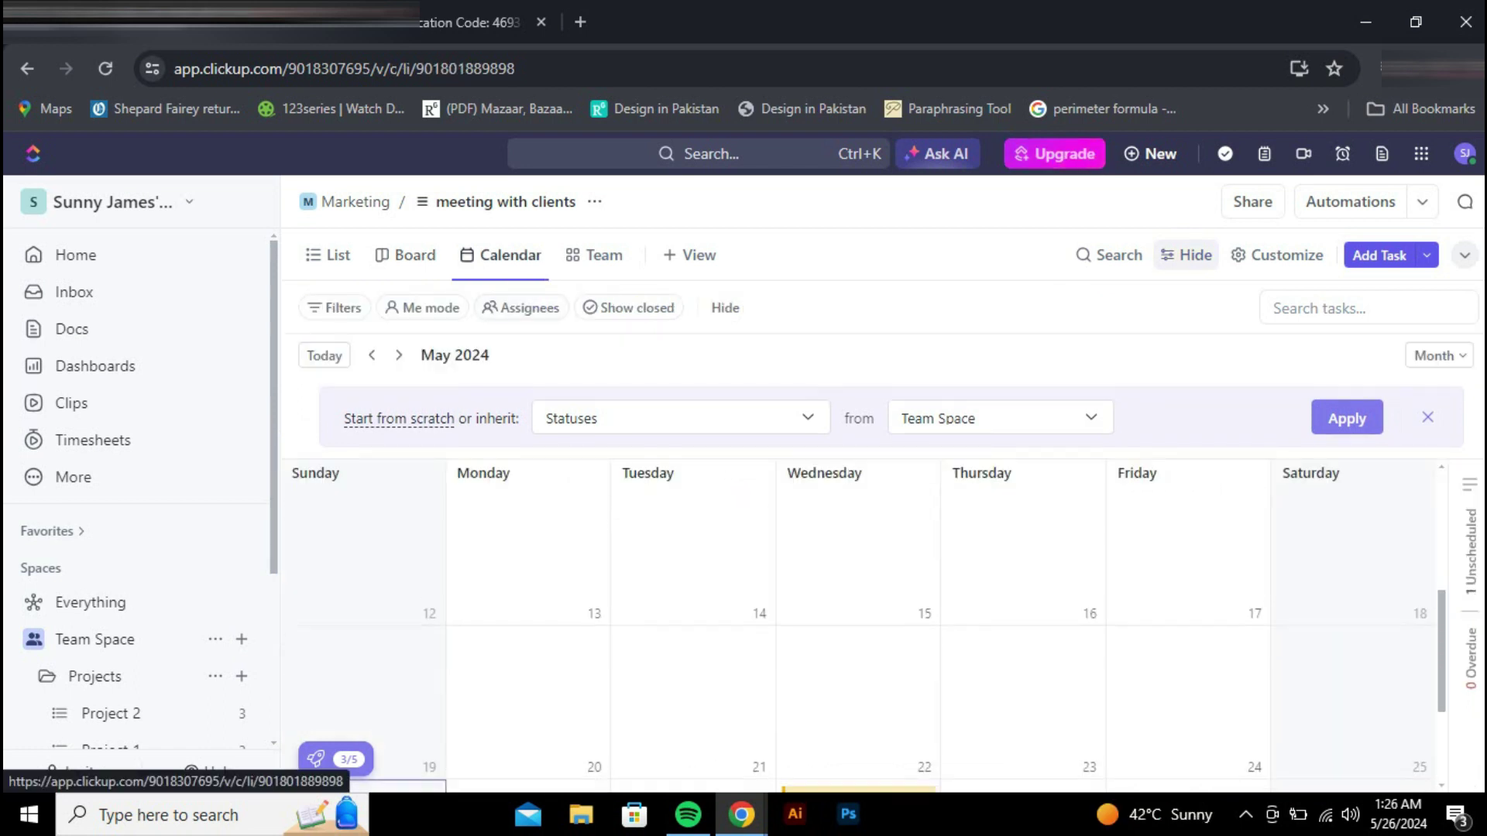
pyautogui.scroll(-2, 852, 557)
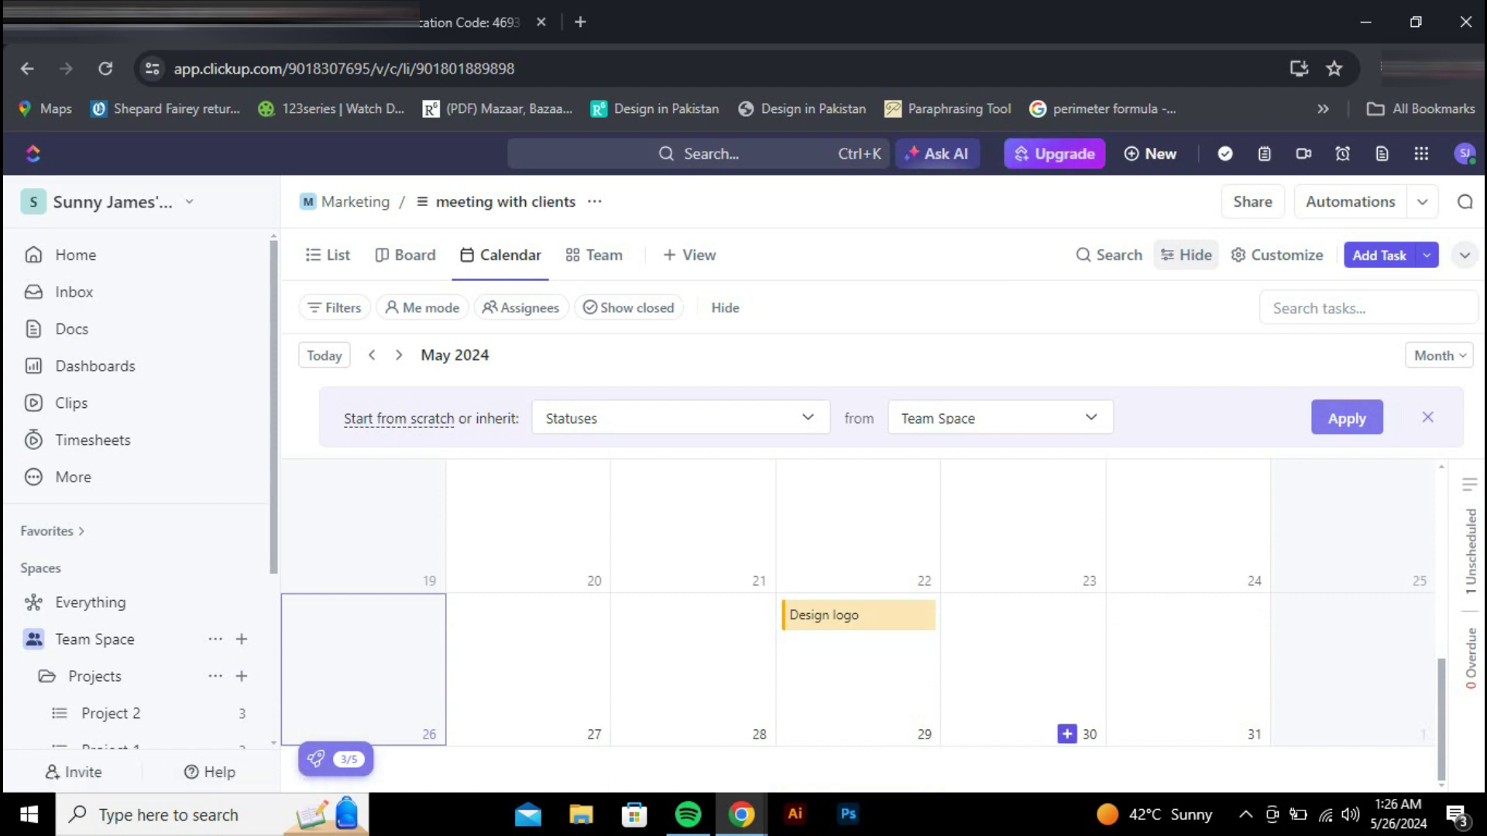
# Try to add a task on May 30 and apply the Team Space statuses to the list
pyautogui.click(1067, 734)
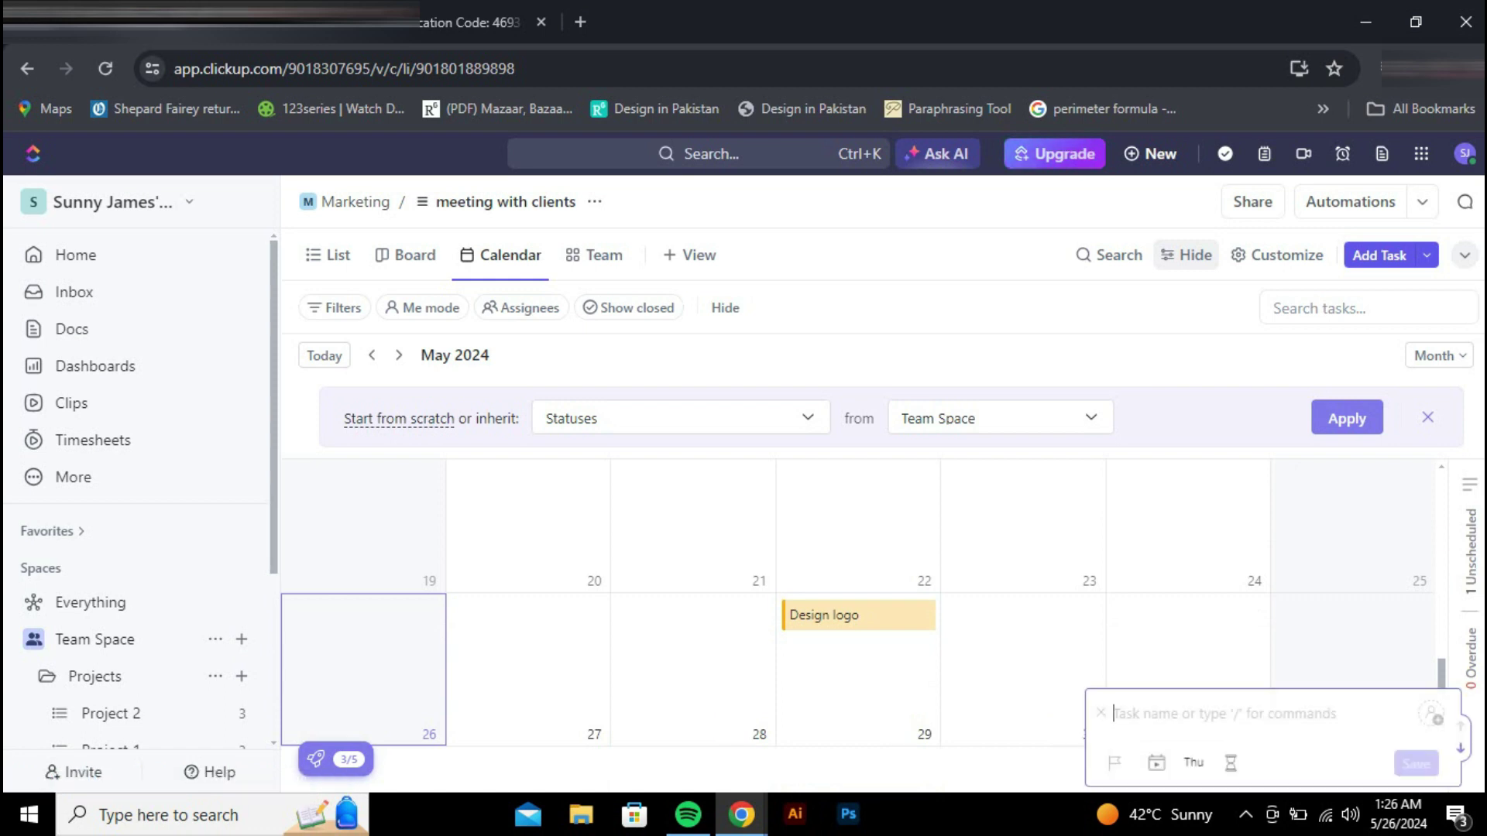
pyautogui.click(1347, 419)
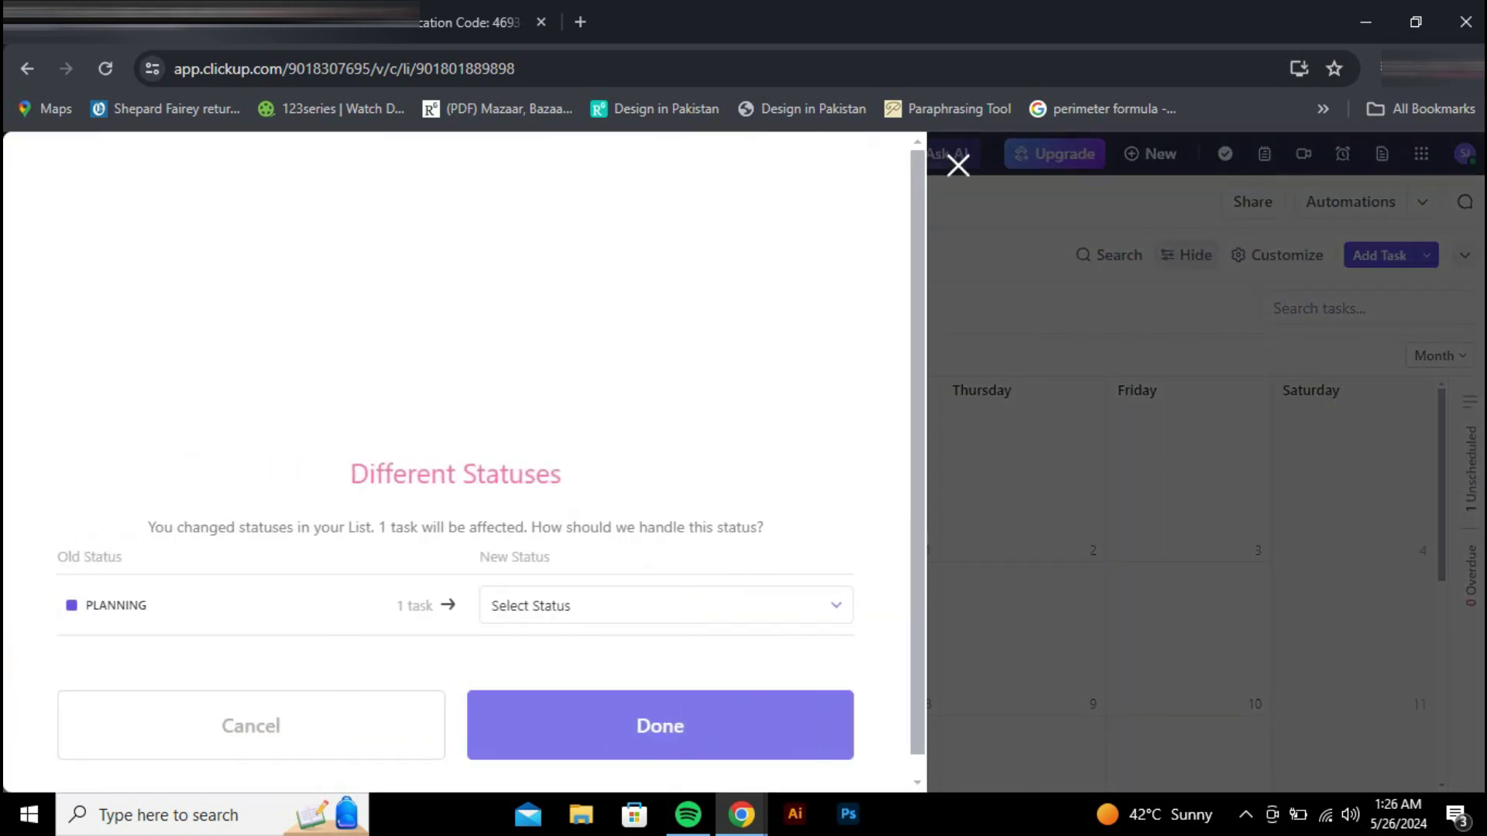
pyautogui.click(958, 165)
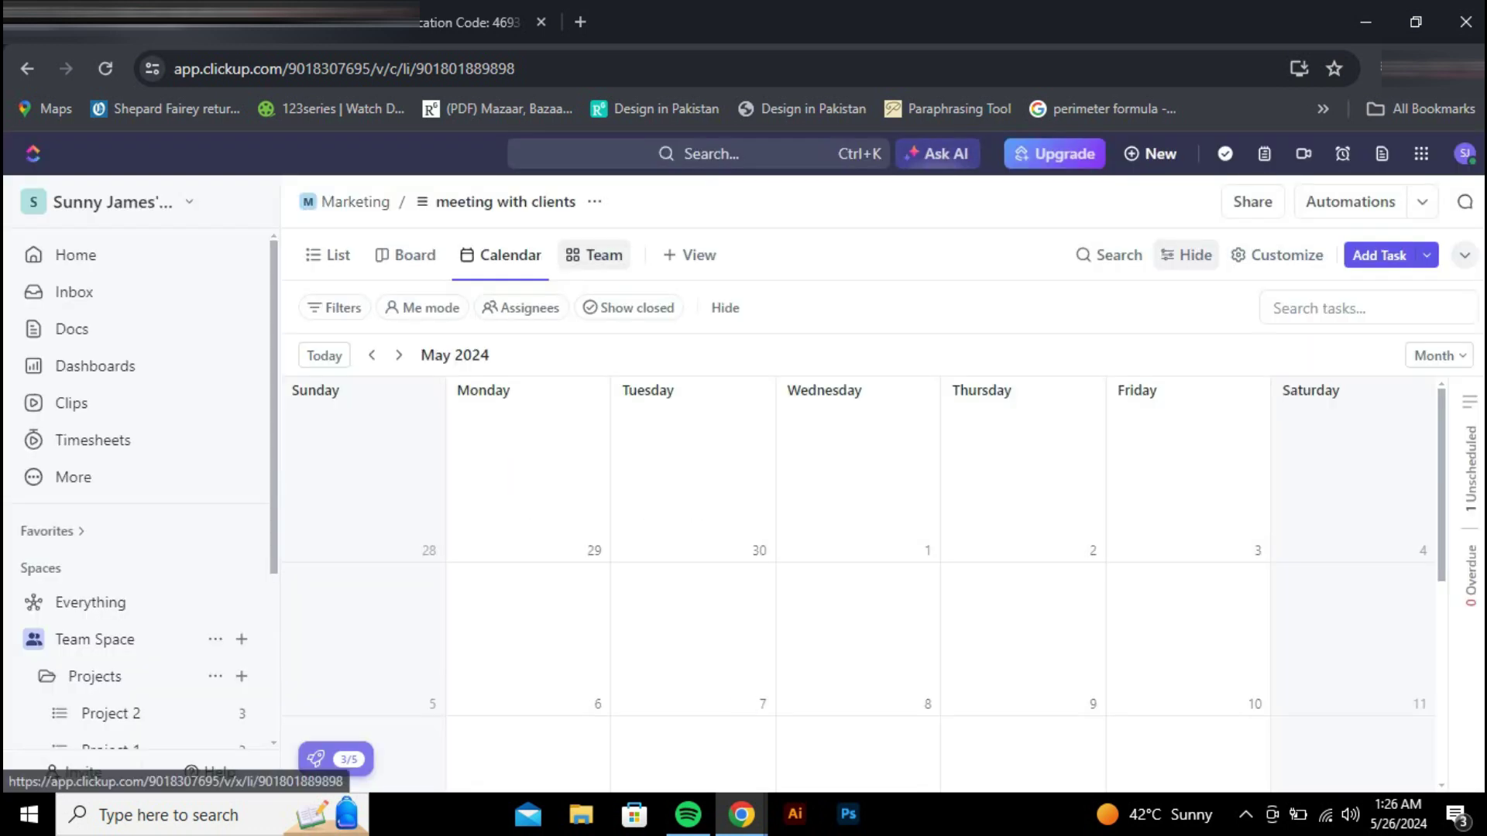
# Try to open the Team view of the meeting with clients list, and dismiss the Business trial offer
pyautogui.click(594, 254)
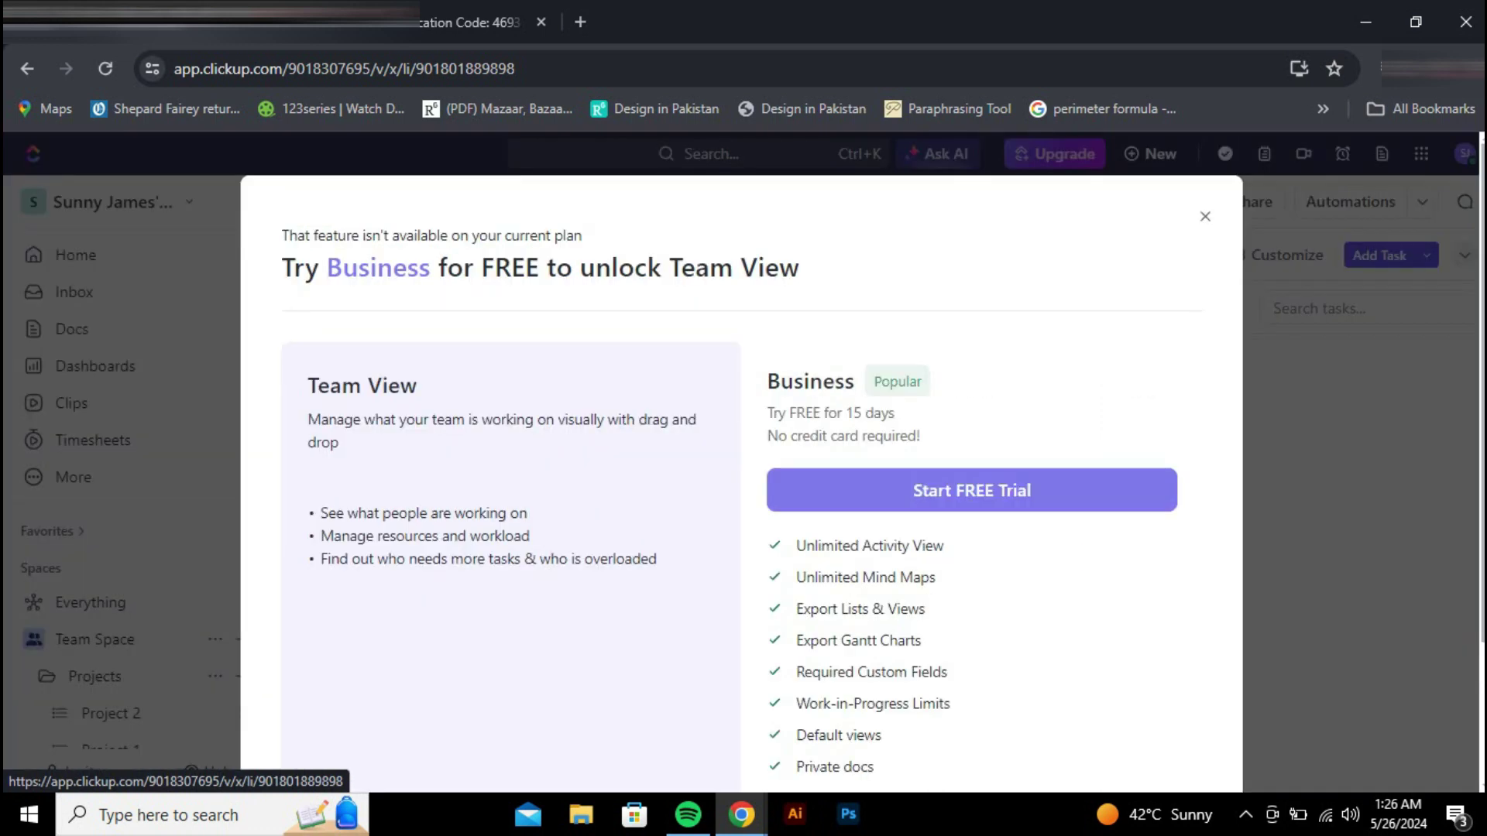
pyautogui.click(1205, 216)
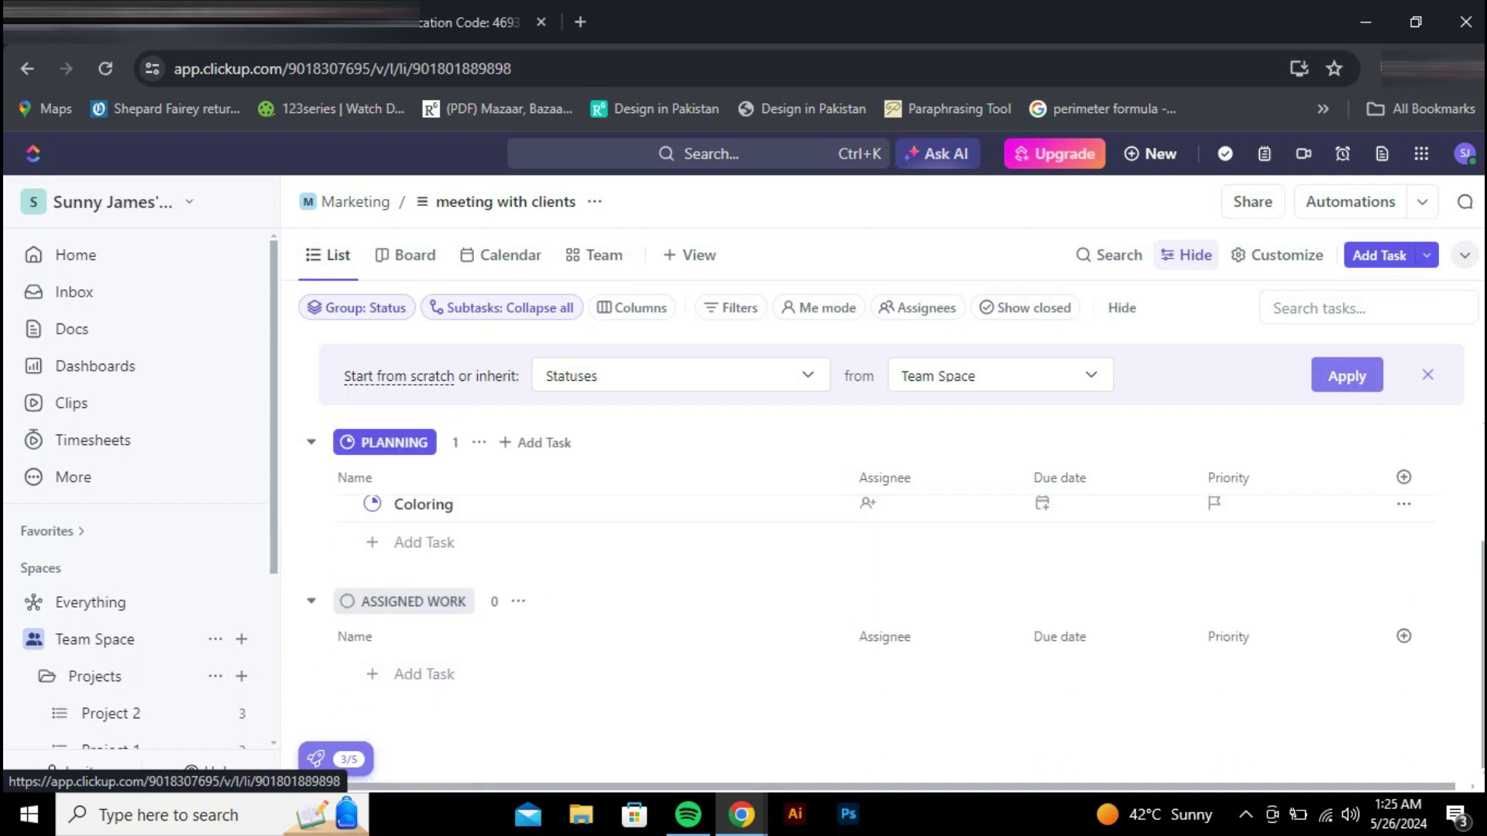
# Assign the Design logo task to yourself and set its due date to Wednesday in the list view
pyautogui.click(345, 514)
pyautogui.click(346, 514)
pyautogui.click(867, 514)
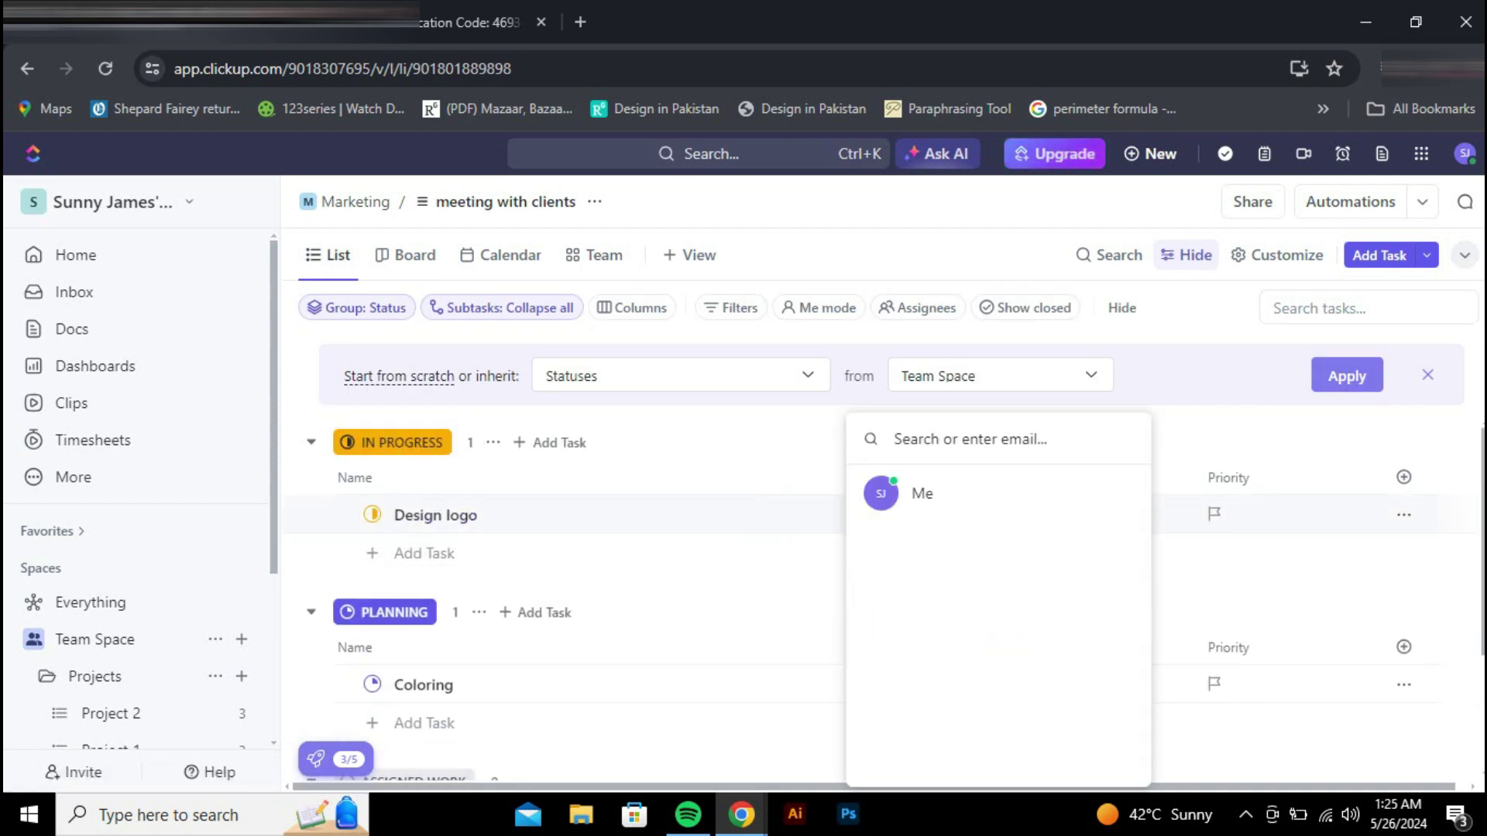
pyautogui.click(922, 495)
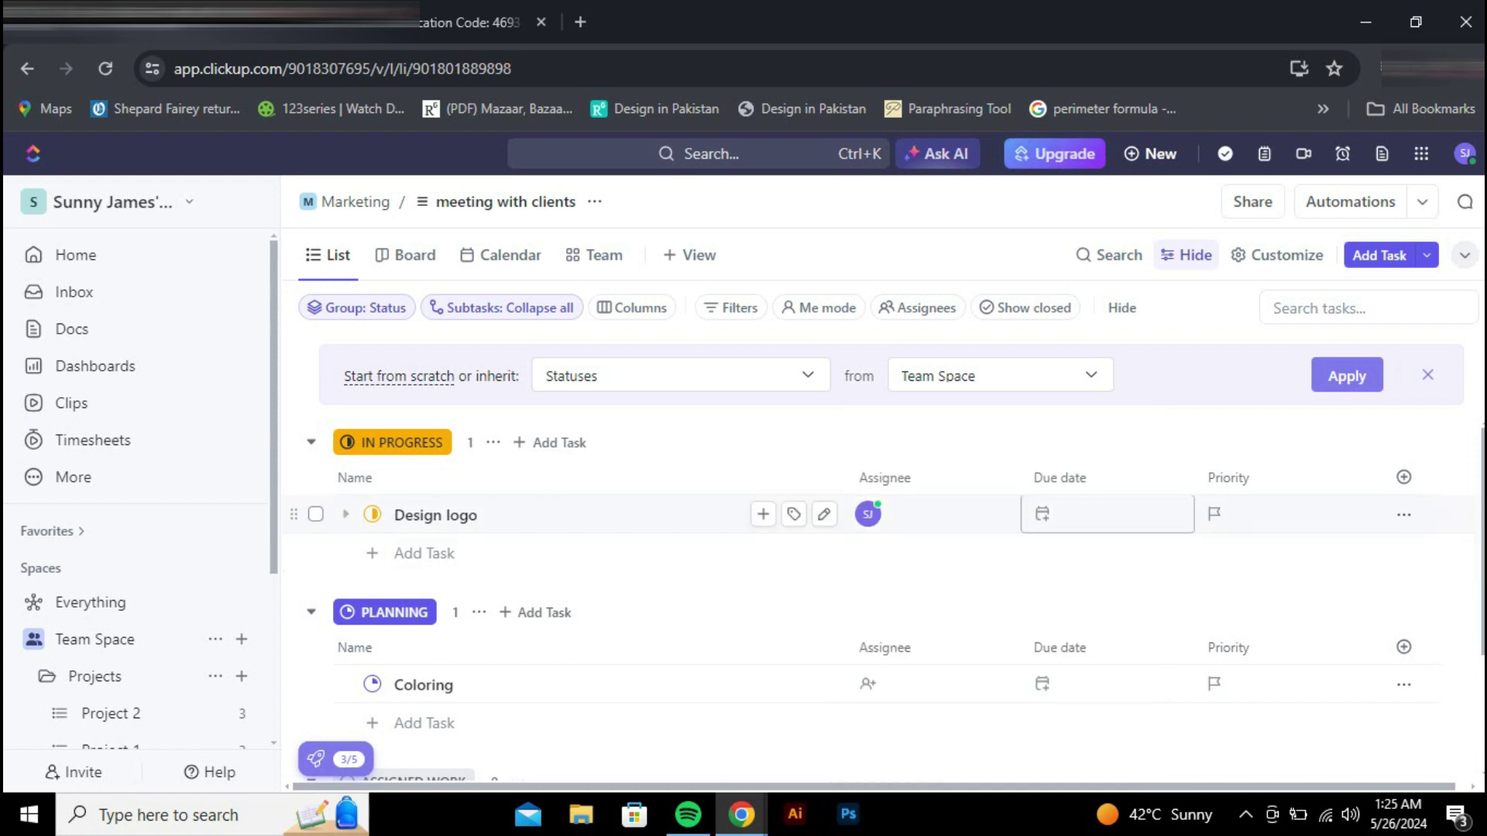
pyautogui.click(1042, 513)
pyautogui.click(1035, 428)
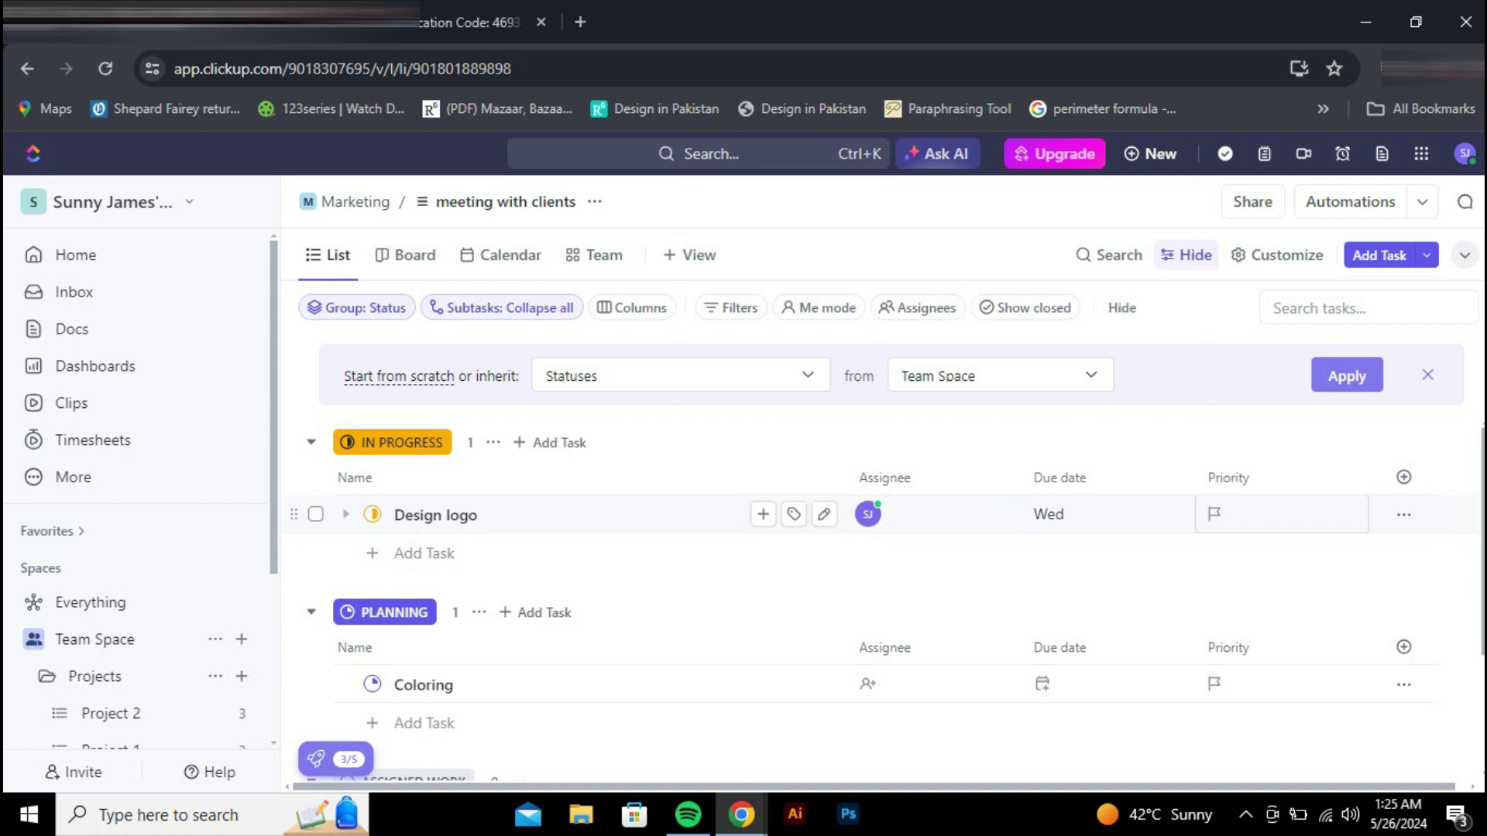
# Set the priority of the Design logo task to High in the list view
pyautogui.click(1213, 513)
pyautogui.click(1260, 605)
pyautogui.scroll(-3, 1240, 593)
pyautogui.scroll(3, 1239, 593)
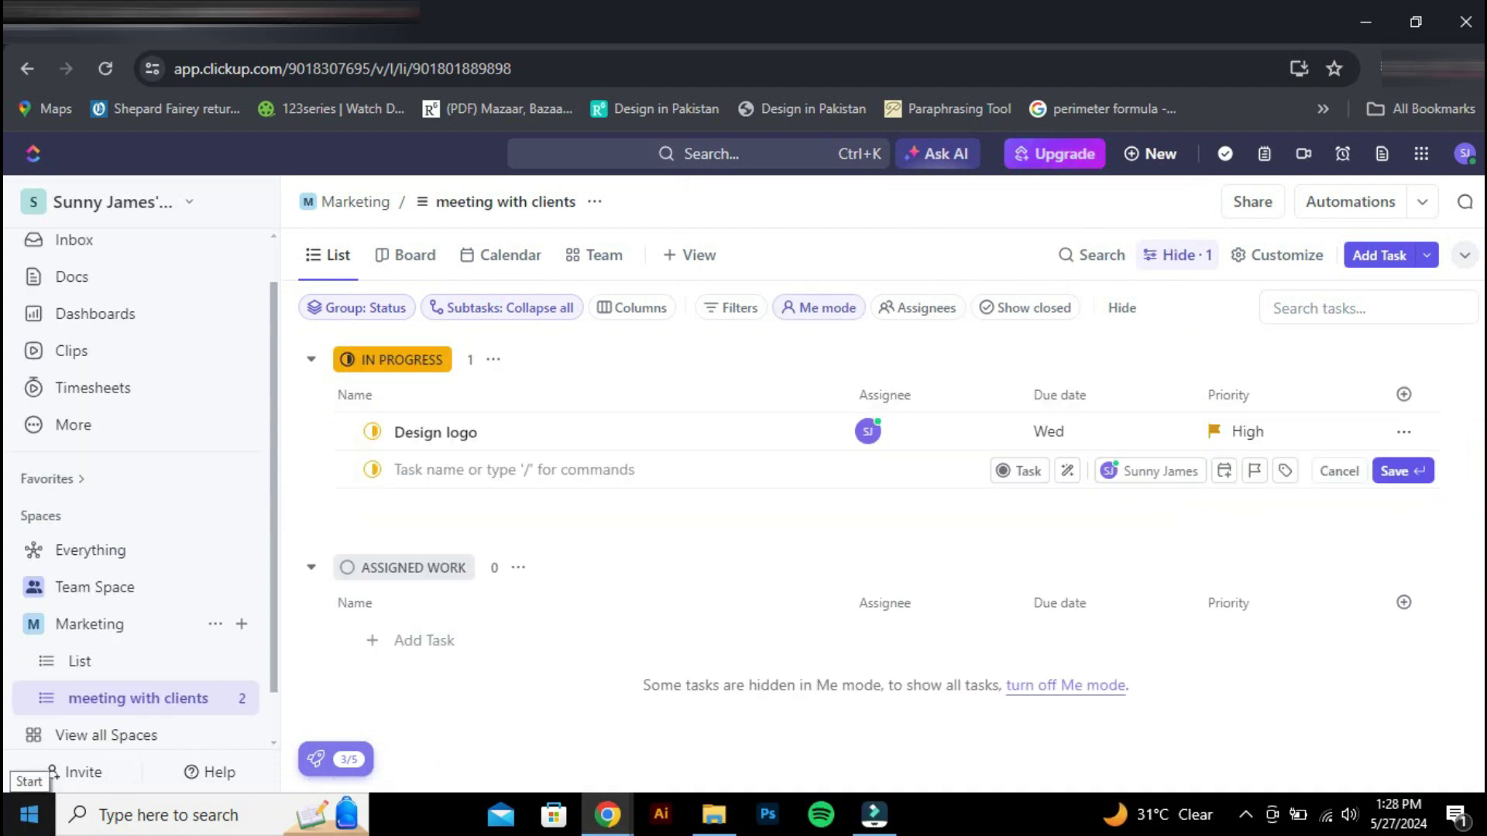
# Add a task named "Logo's Typography" to the In Progress group of the meeting with clients list
pyautogui.write('Logo')
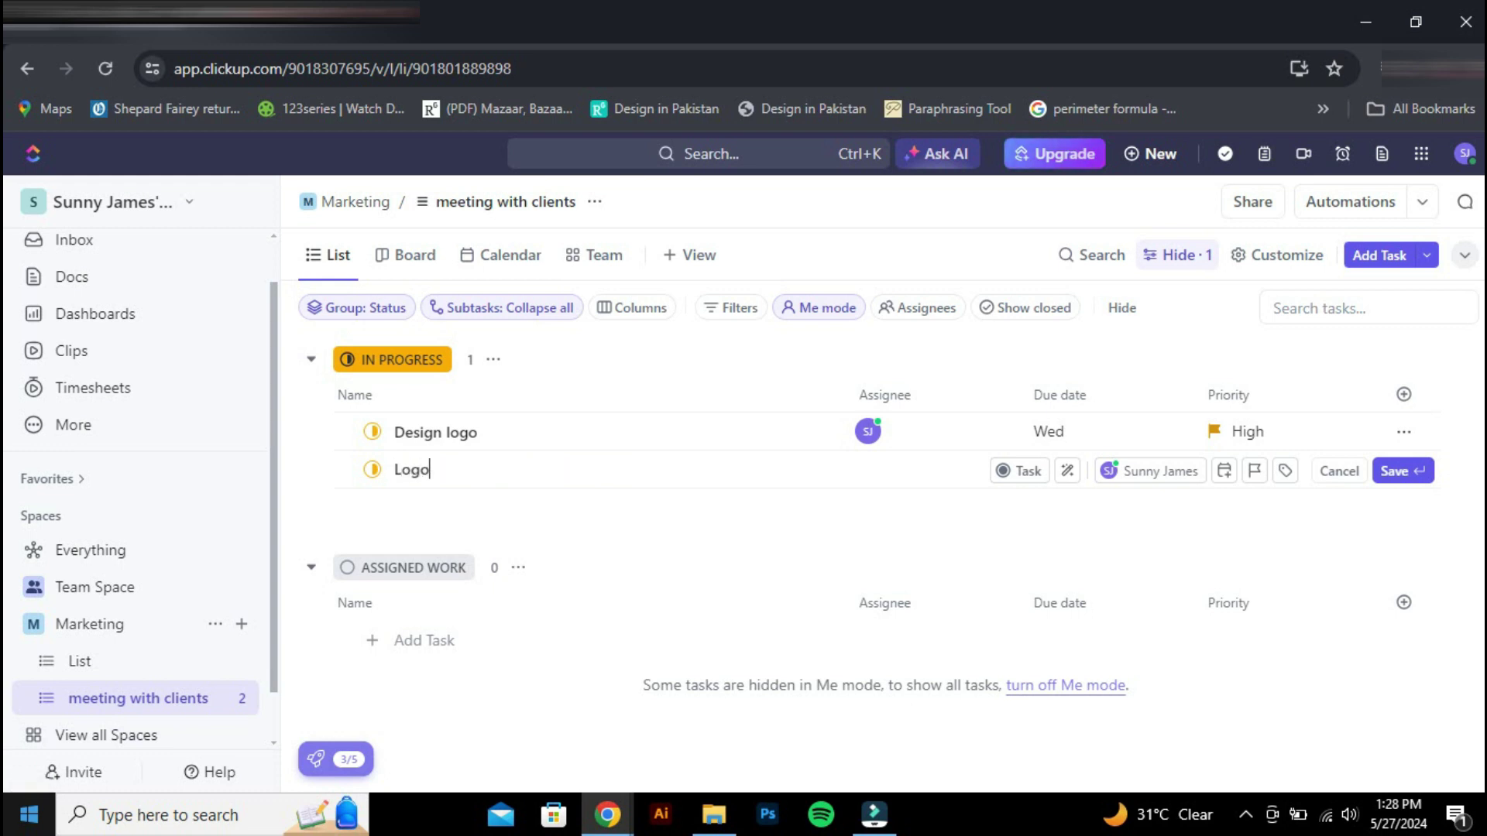
pyautogui.write("'s Typography")
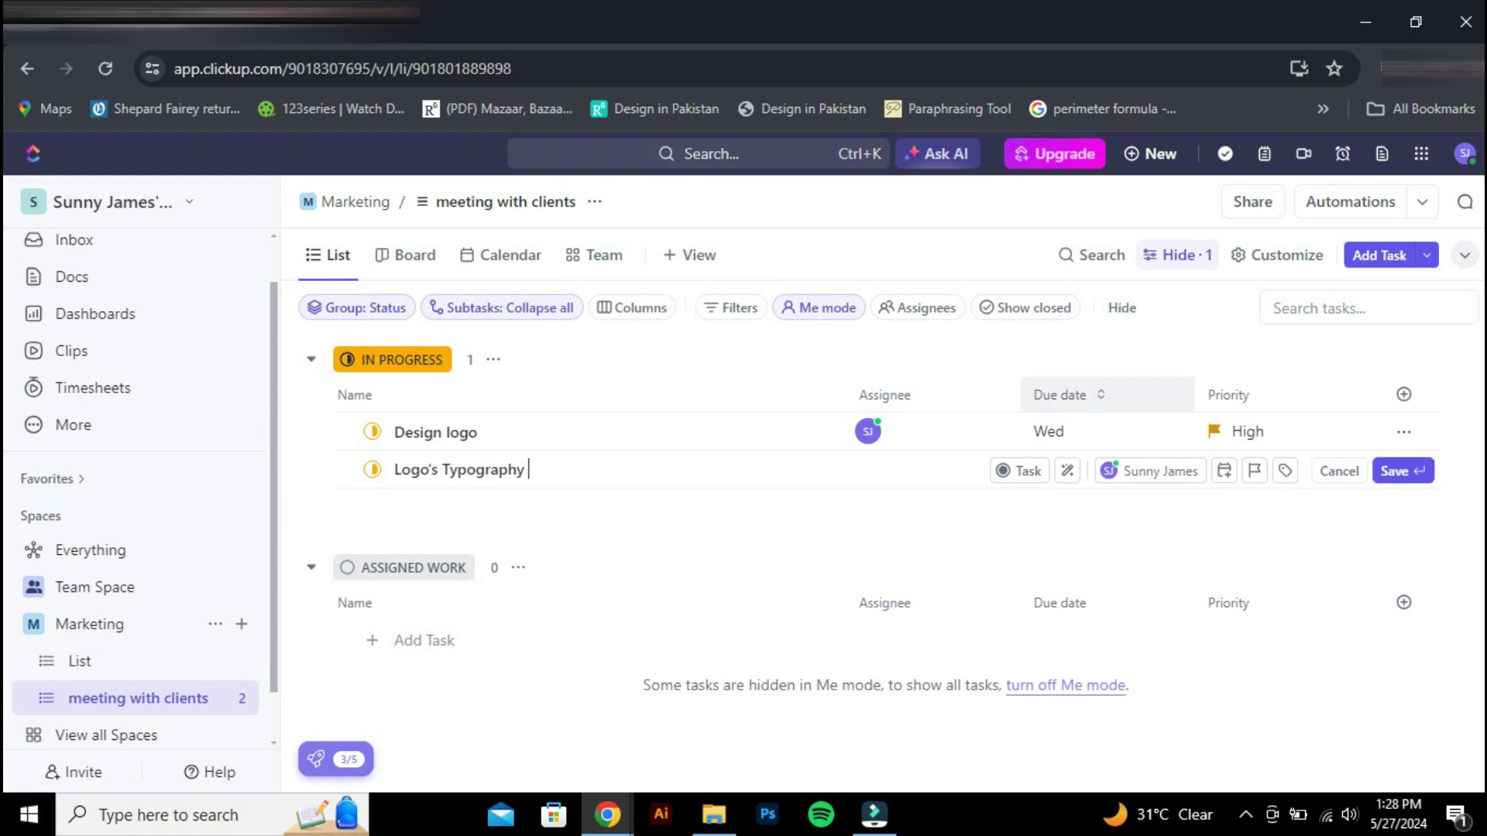
pyautogui.press('Return')
pyautogui.press('Escape')
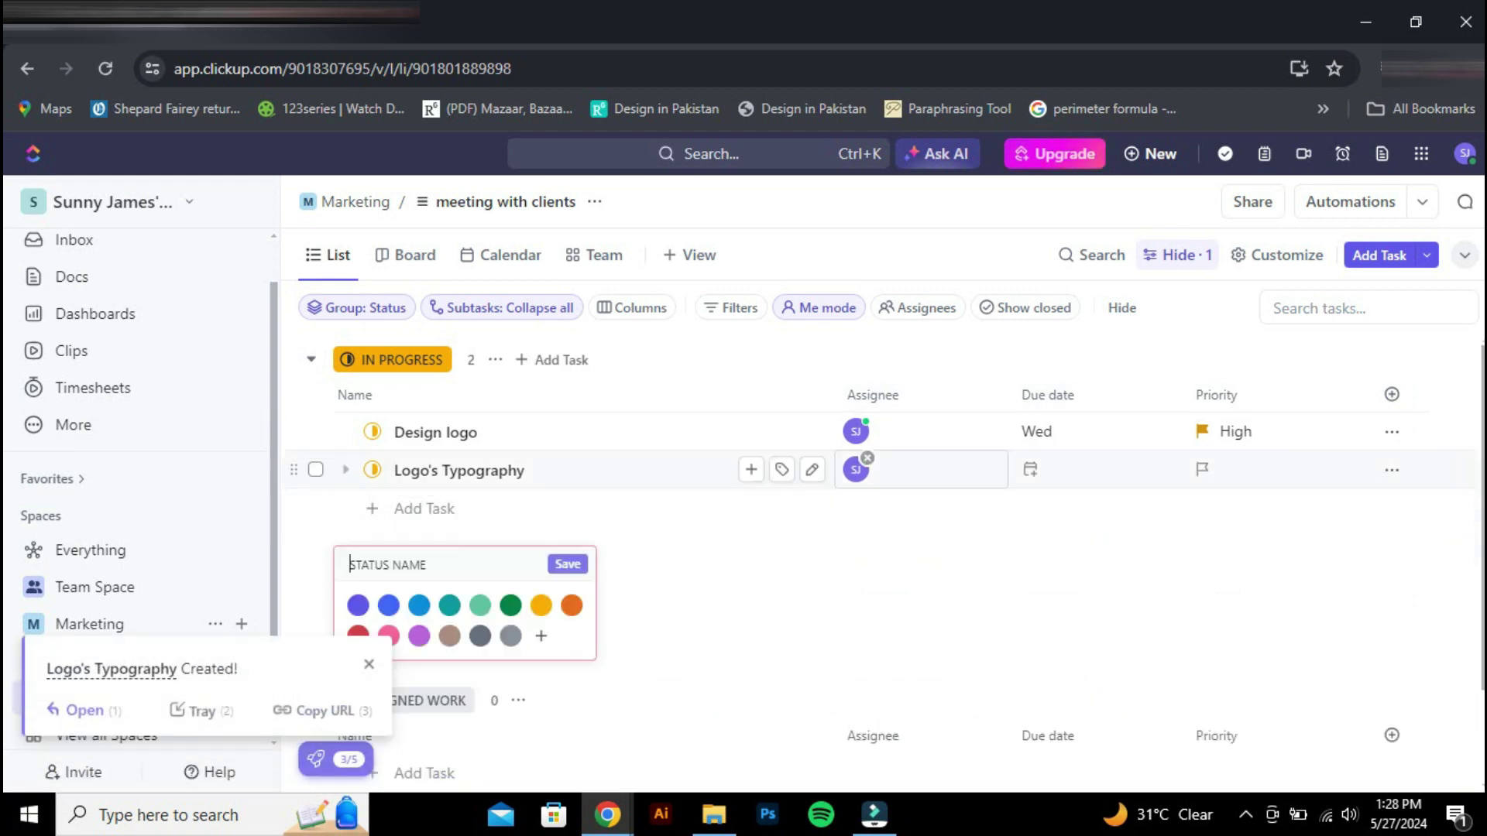
# Set the Logo's Typography task's due date to Friday, May 31 and its priority to Urgent, keeping its assignee
pyautogui.click(1030, 469)
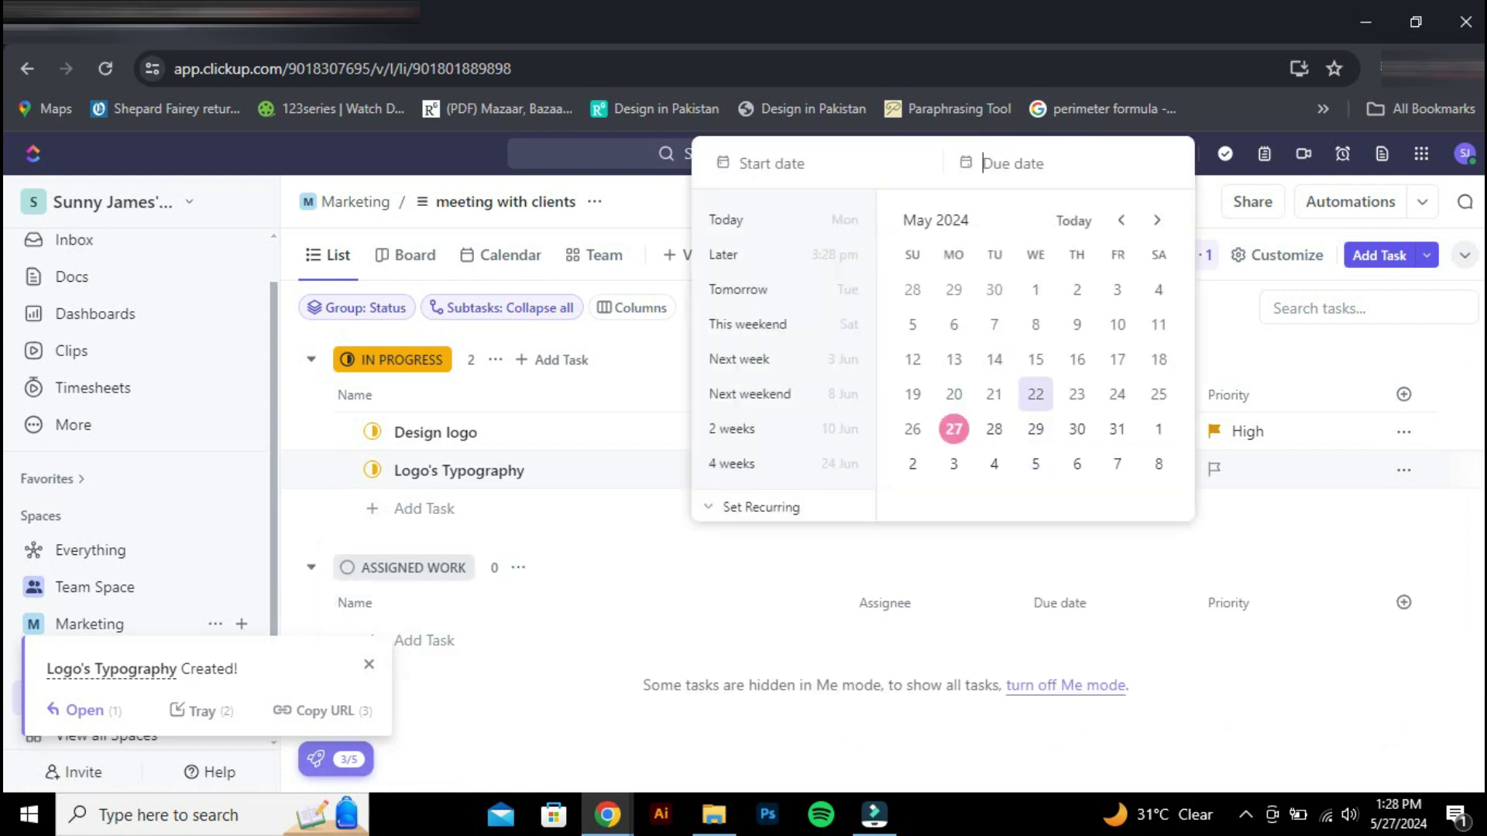
pyautogui.click(1117, 429)
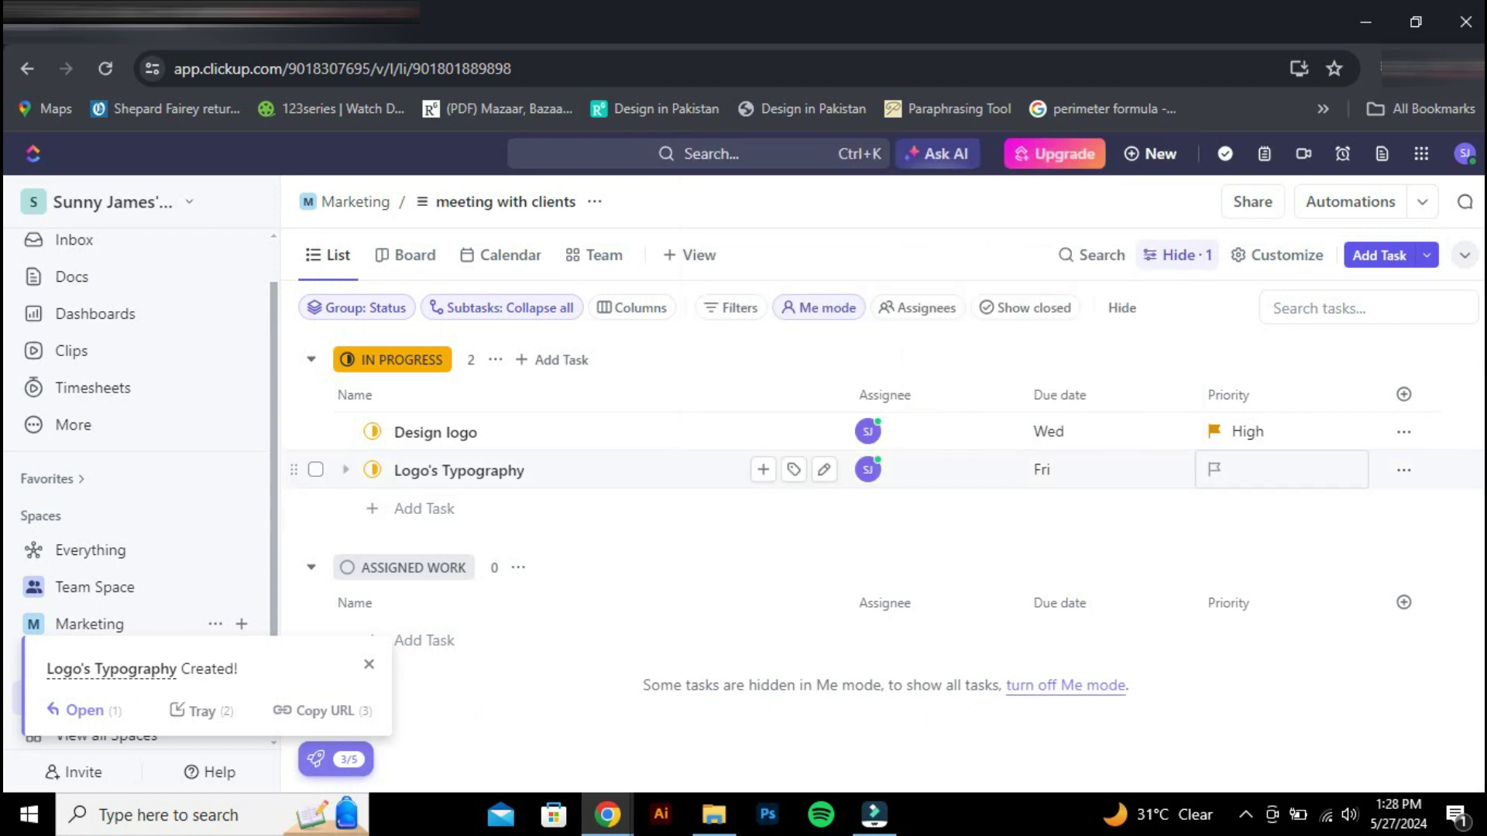
pyautogui.click(1214, 469)
pyautogui.click(1262, 525)
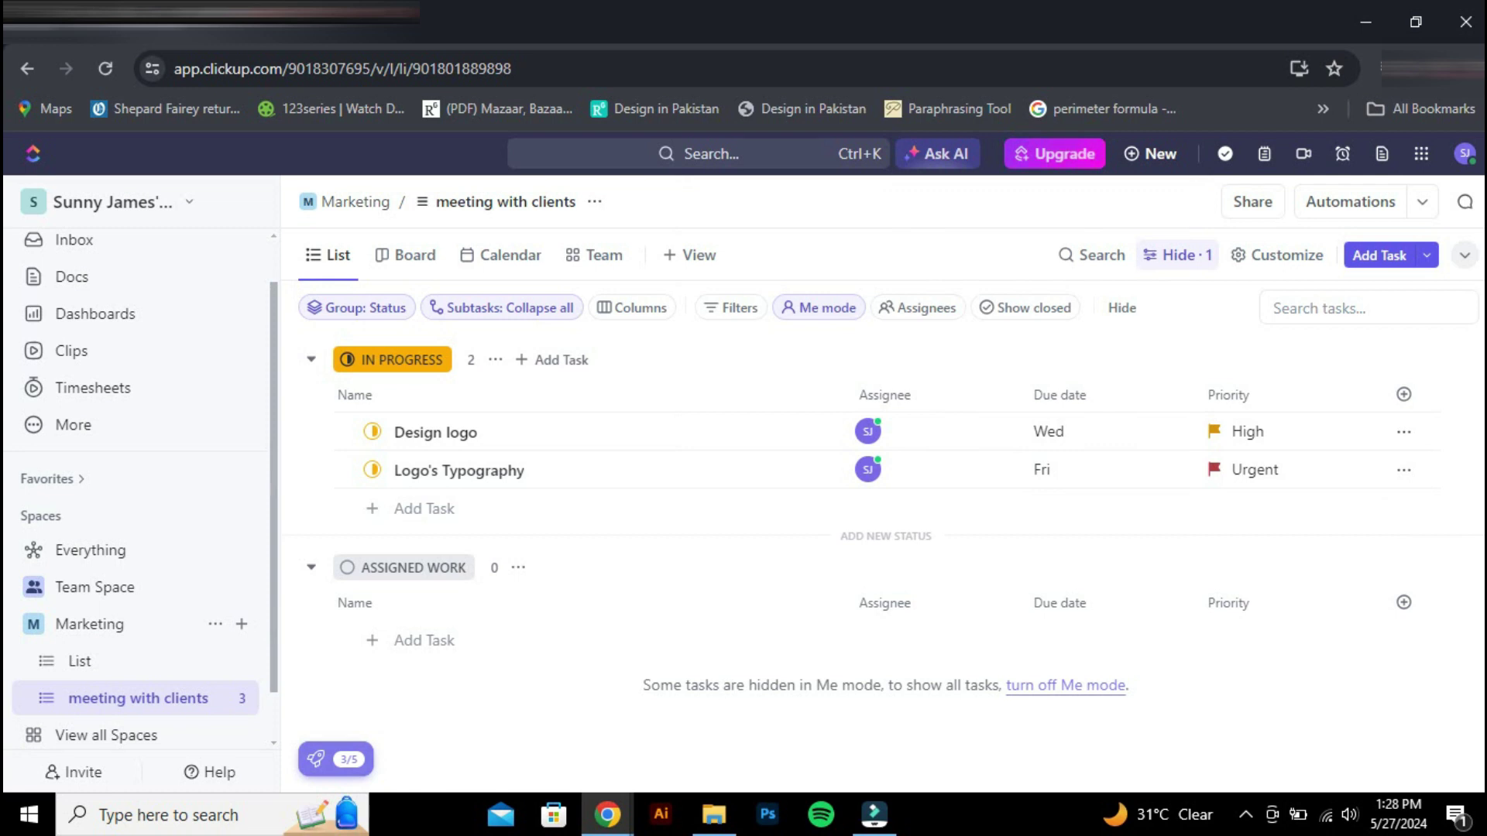
pyautogui.click(869, 469)
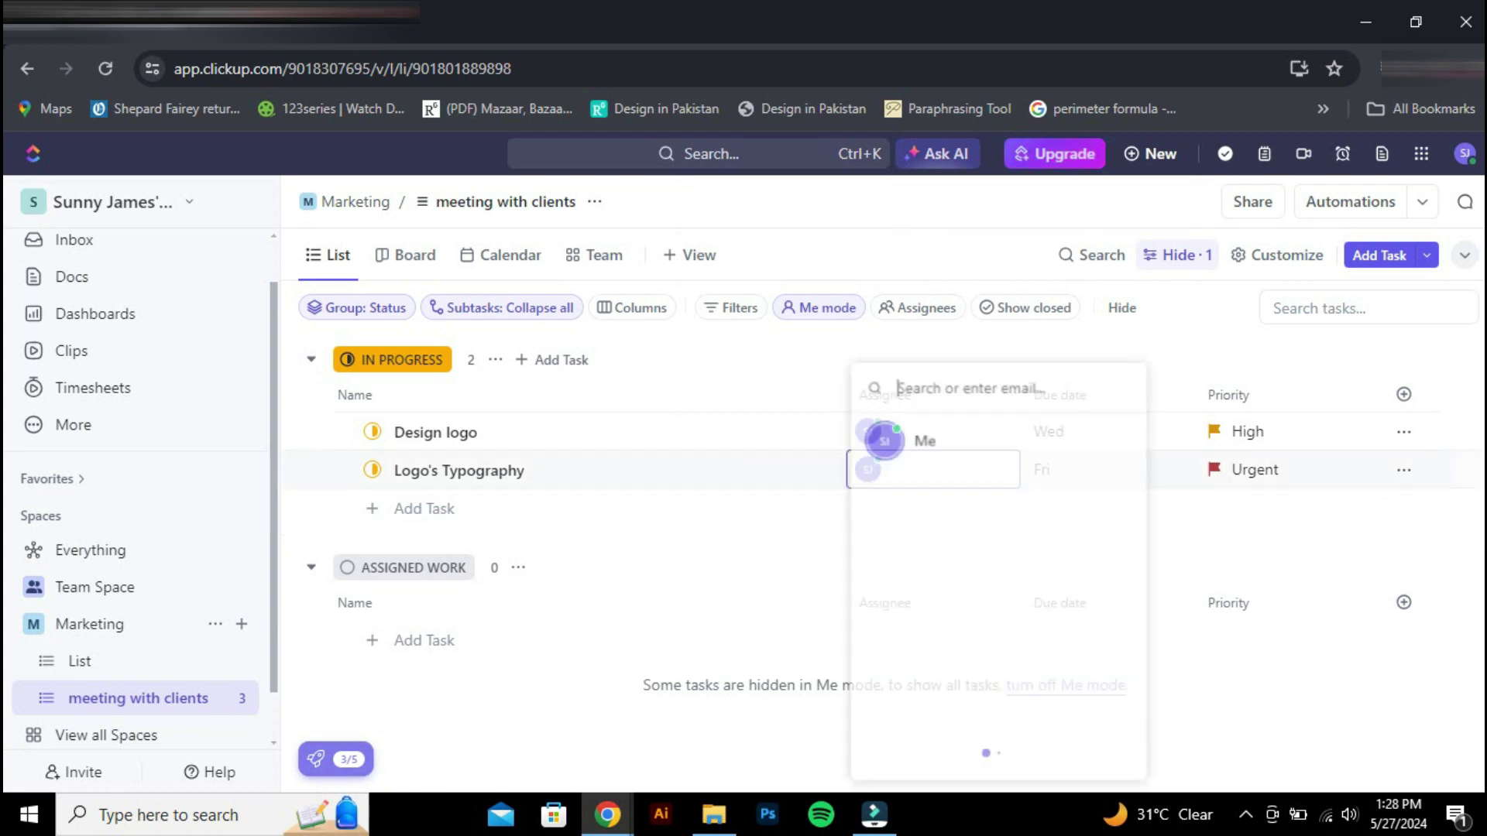
pyautogui.press('Escape')
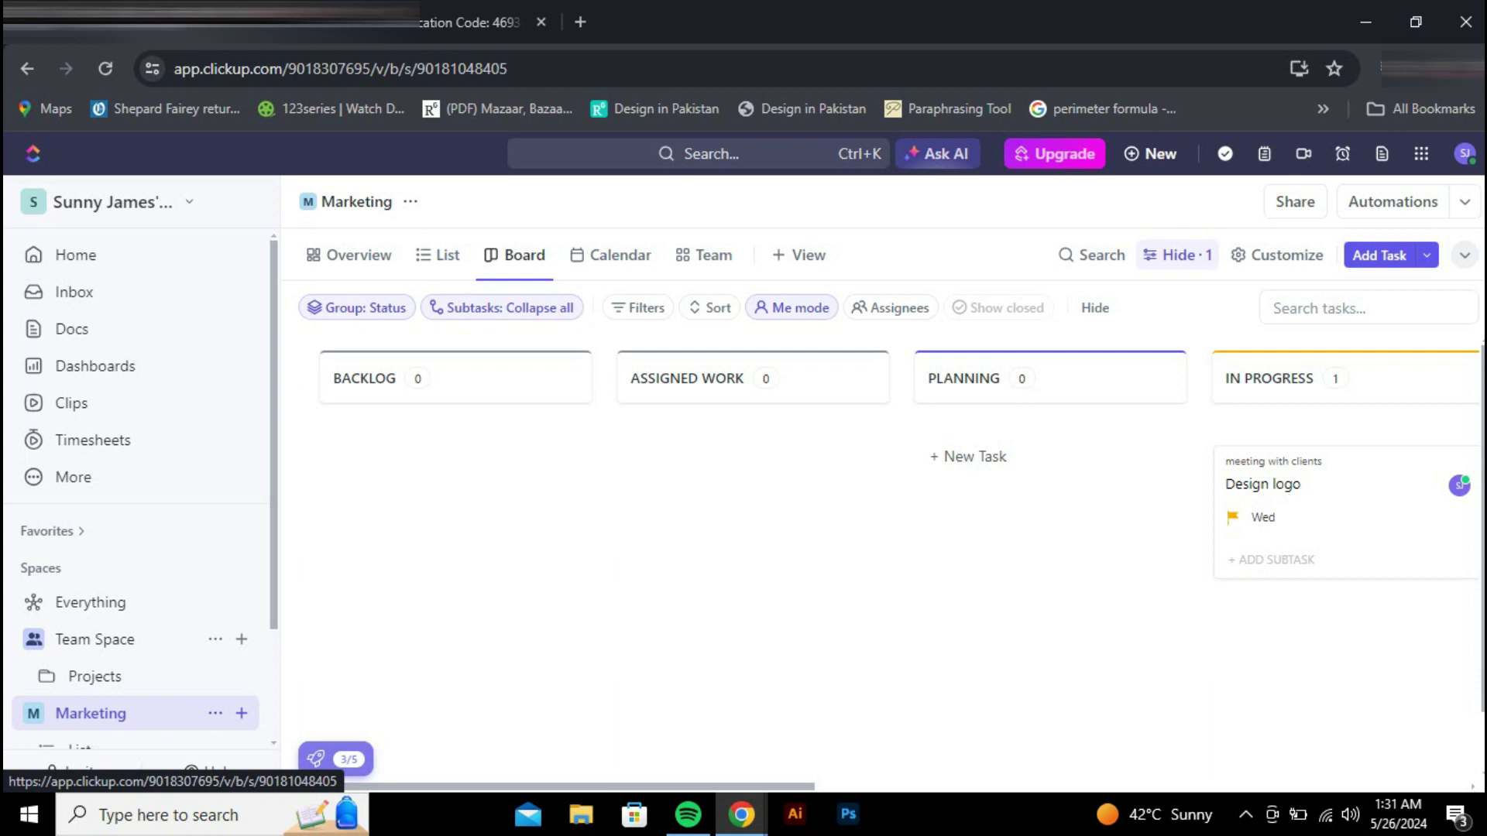
# Filter the meeting with clients board by the Active and Done statuses, and clear that filter
pyautogui.hscroll(6, 662, 457)
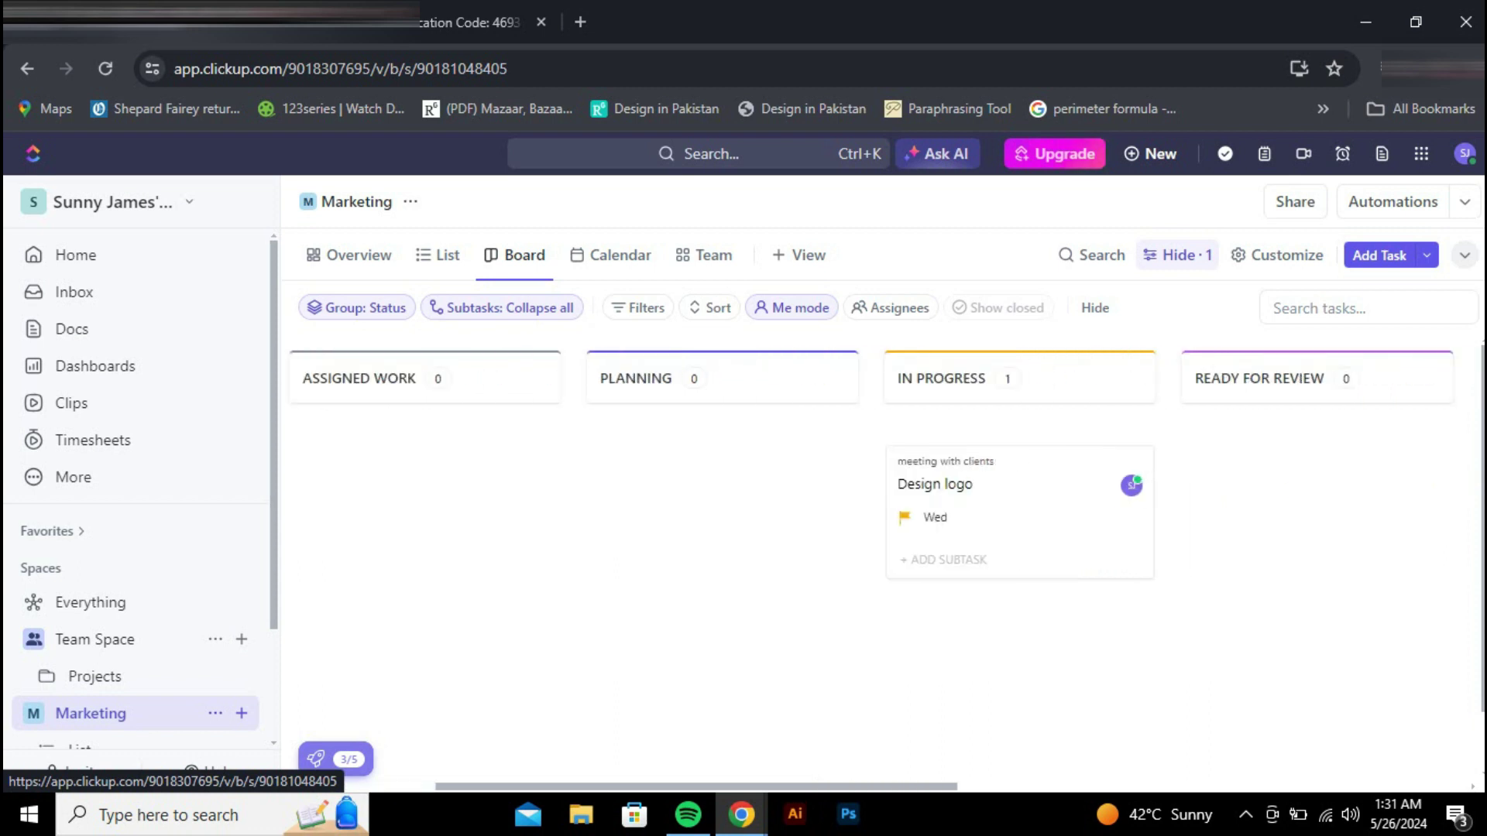
pyautogui.hscroll(3, 852, 504)
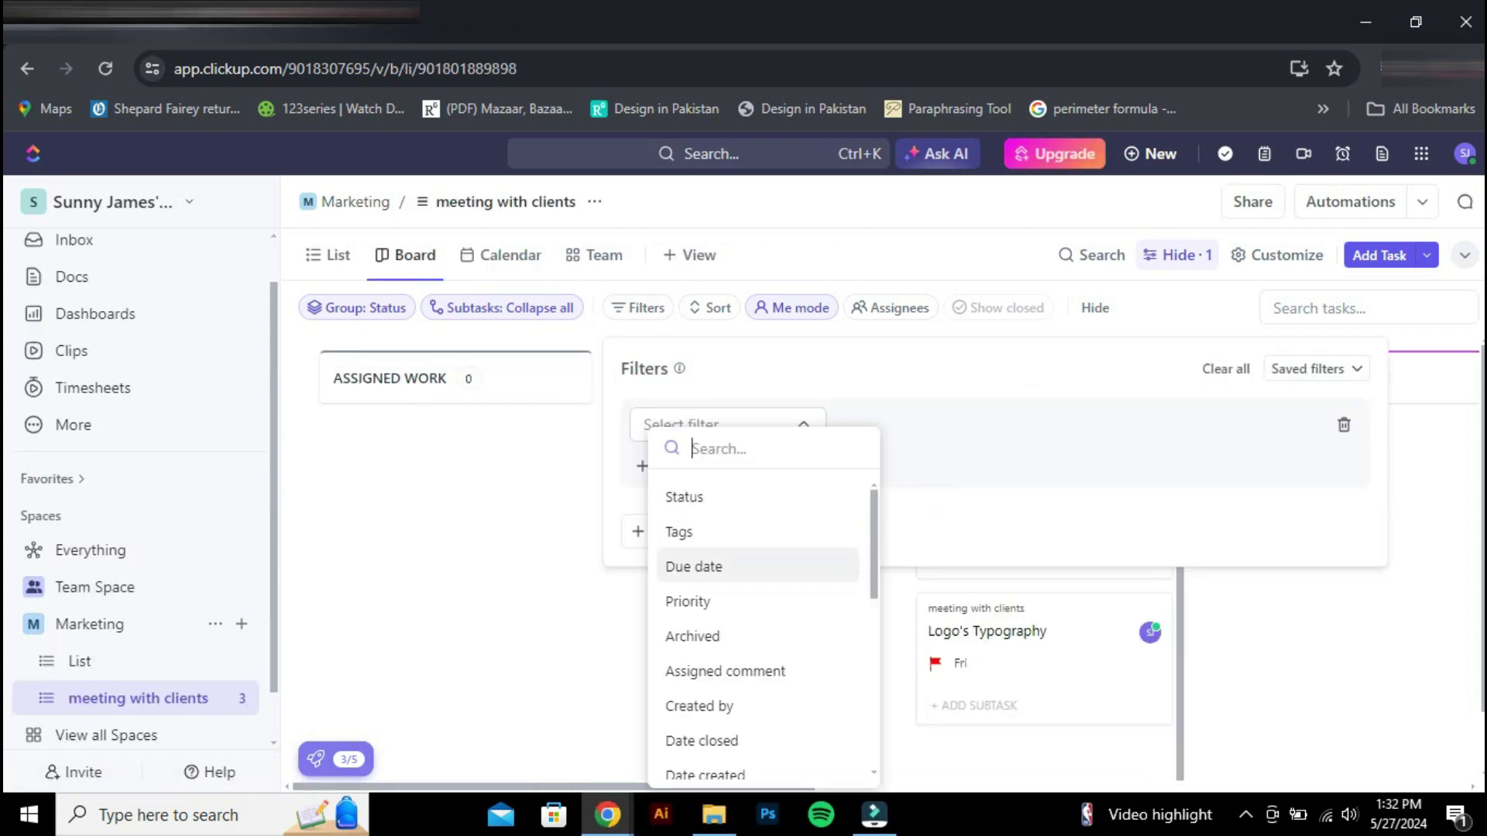
pyautogui.scroll(-3, 759, 592)
pyautogui.scroll(-2, 759, 592)
pyautogui.scroll(5, 759, 592)
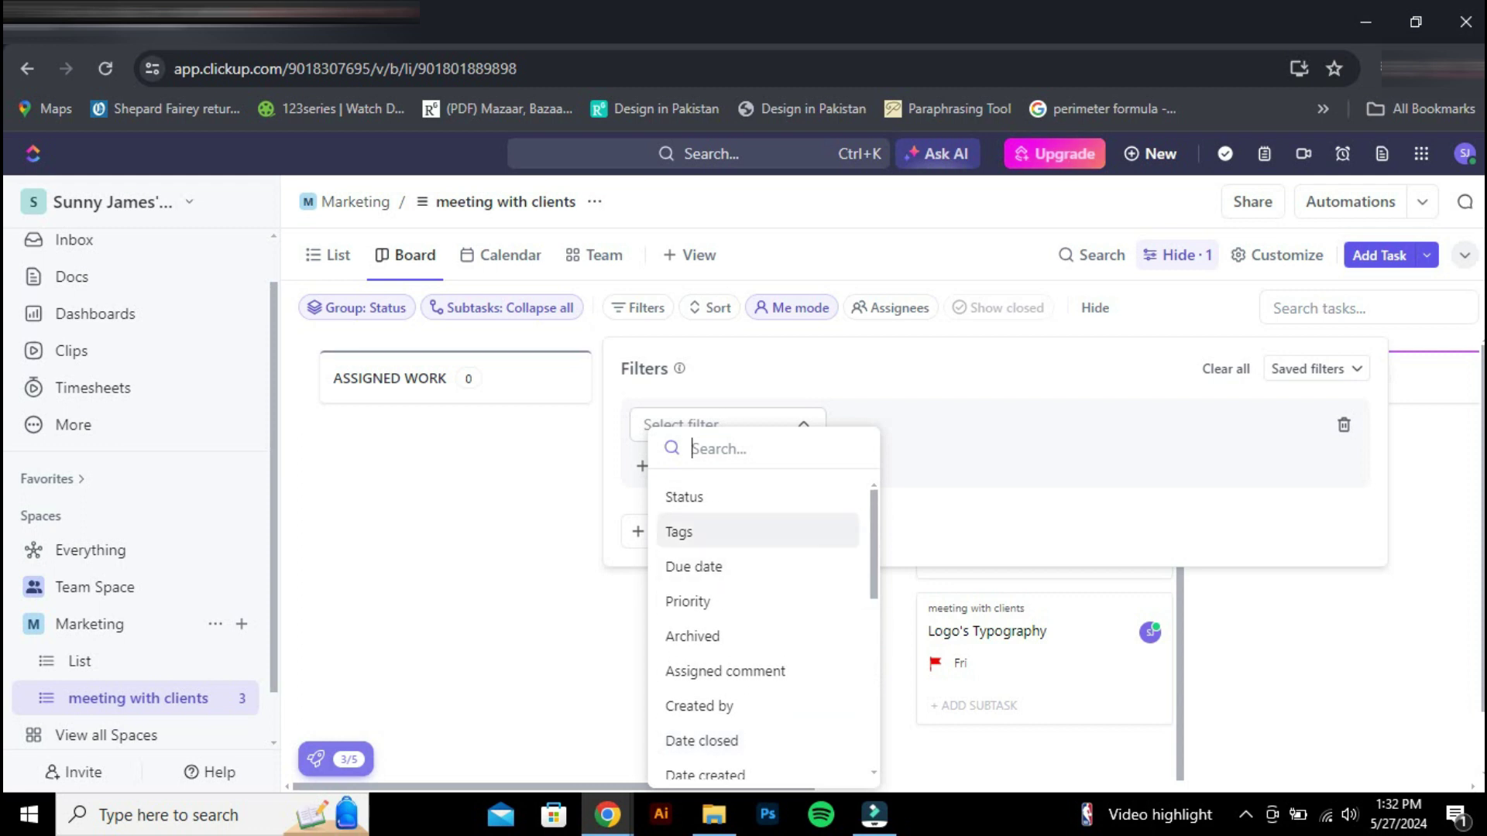
pyautogui.click(684, 496)
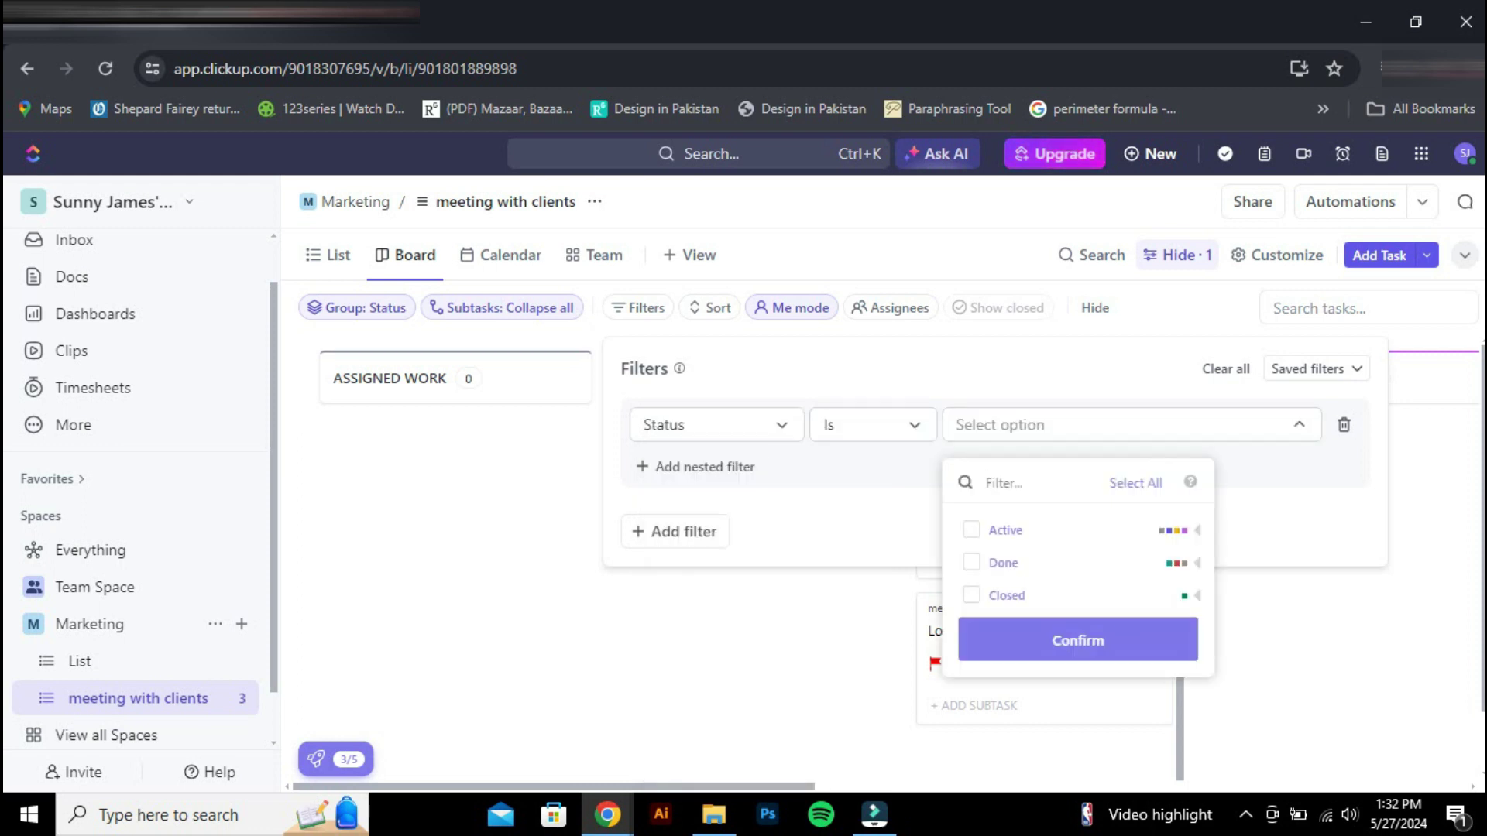
pyautogui.click(970, 530)
pyautogui.click(971, 563)
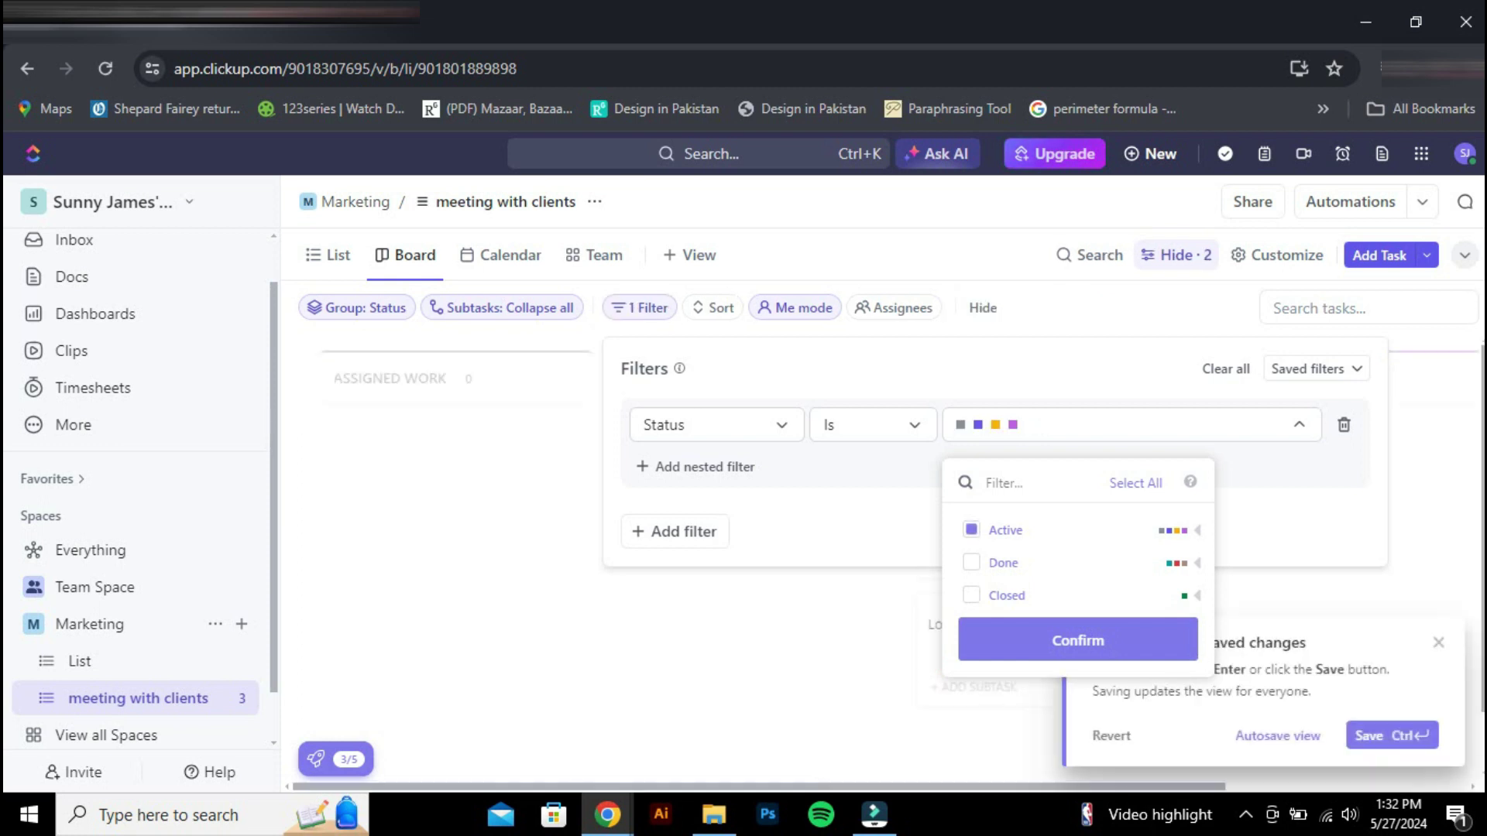
pyautogui.click(1077, 641)
pyautogui.press('Escape')
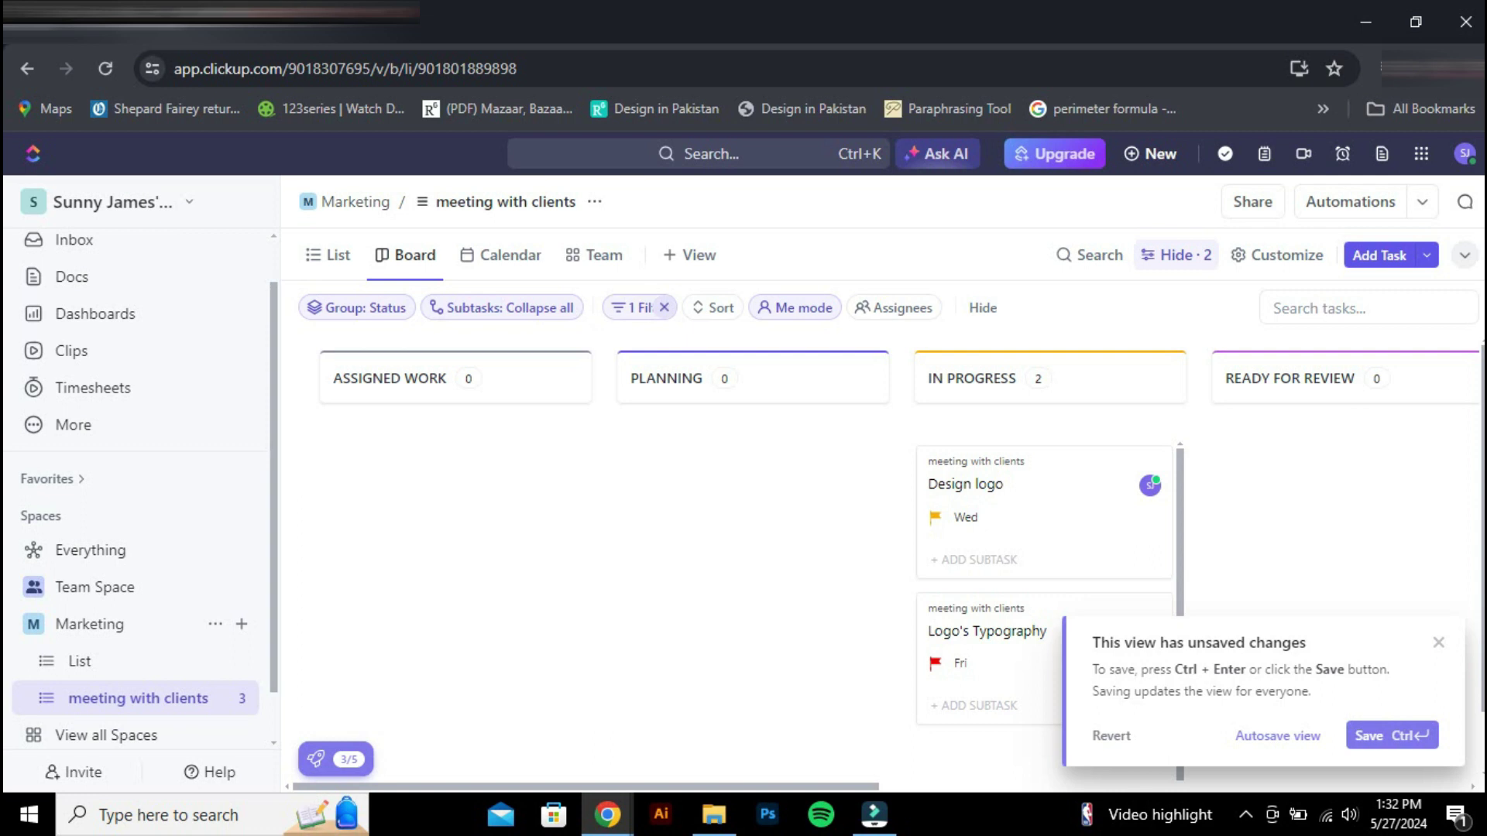
pyautogui.click(665, 308)
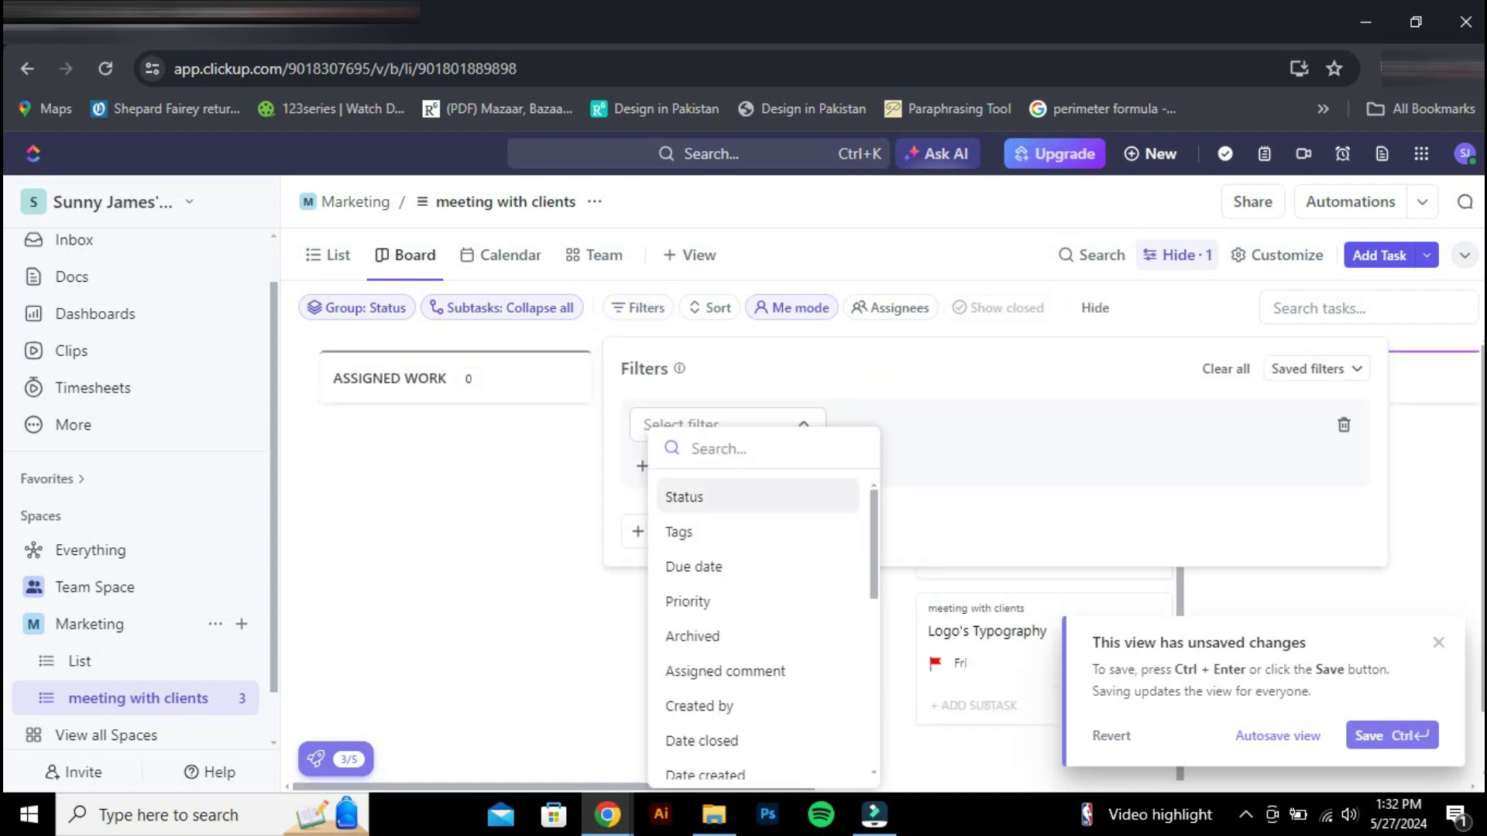
# Filter the meeting with clients board by Urgent priority and dismiss the unsaved changes notice
pyautogui.press('Down')
pyautogui.press('Return')
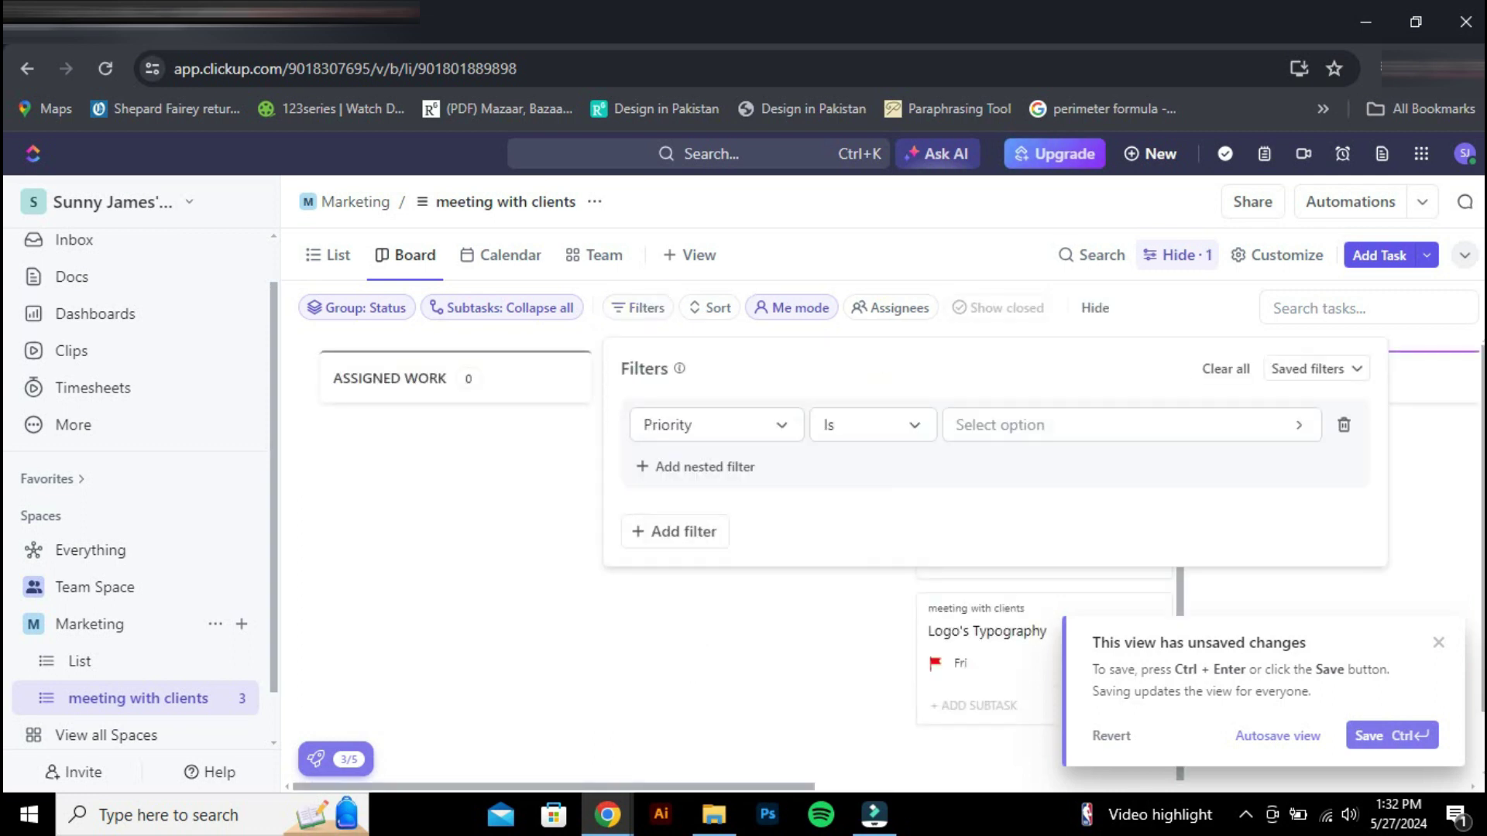
pyautogui.press('Down')
pyautogui.press('Return')
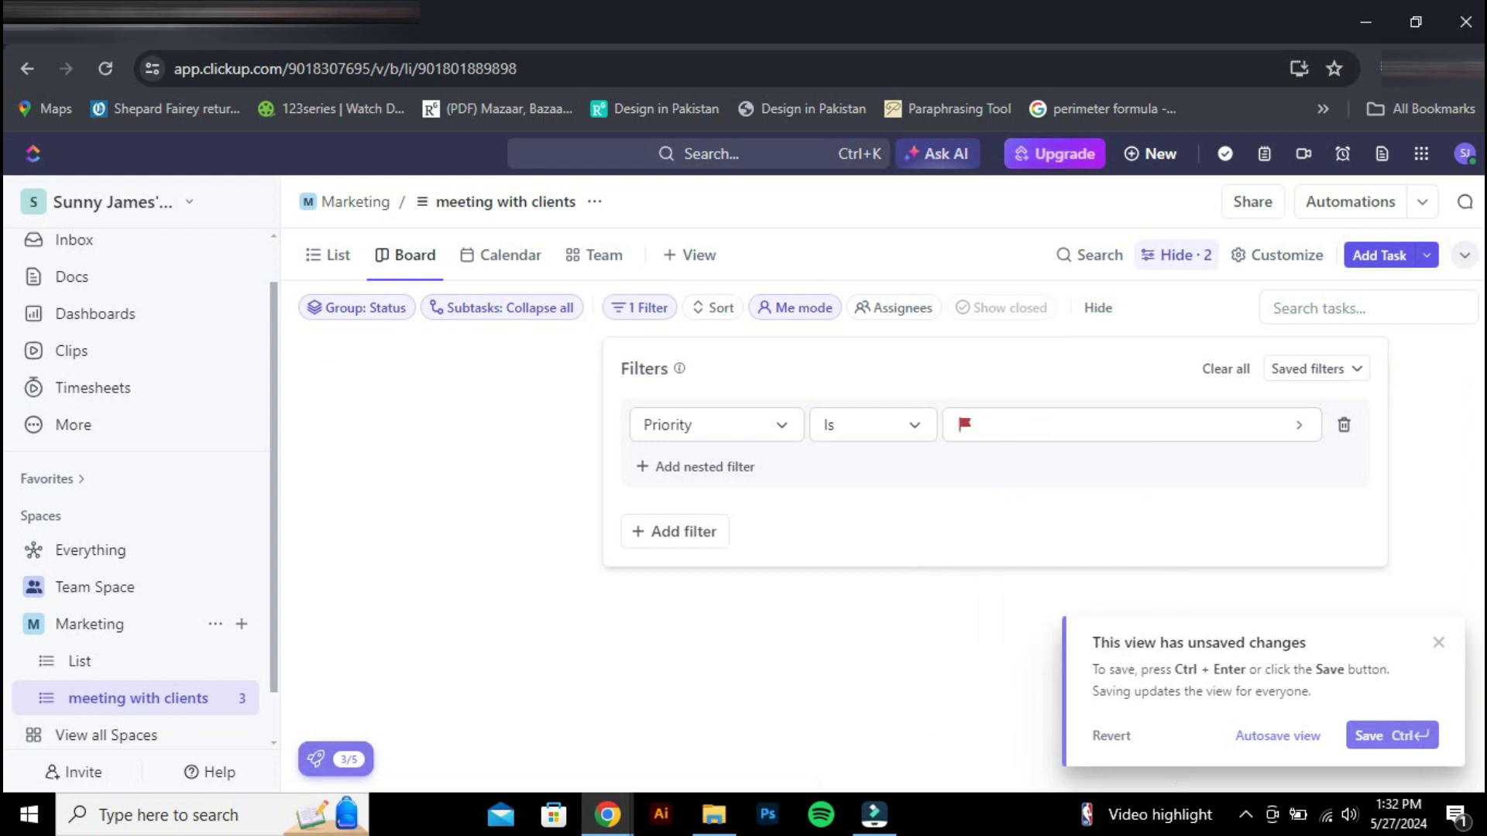
pyautogui.press('Escape')
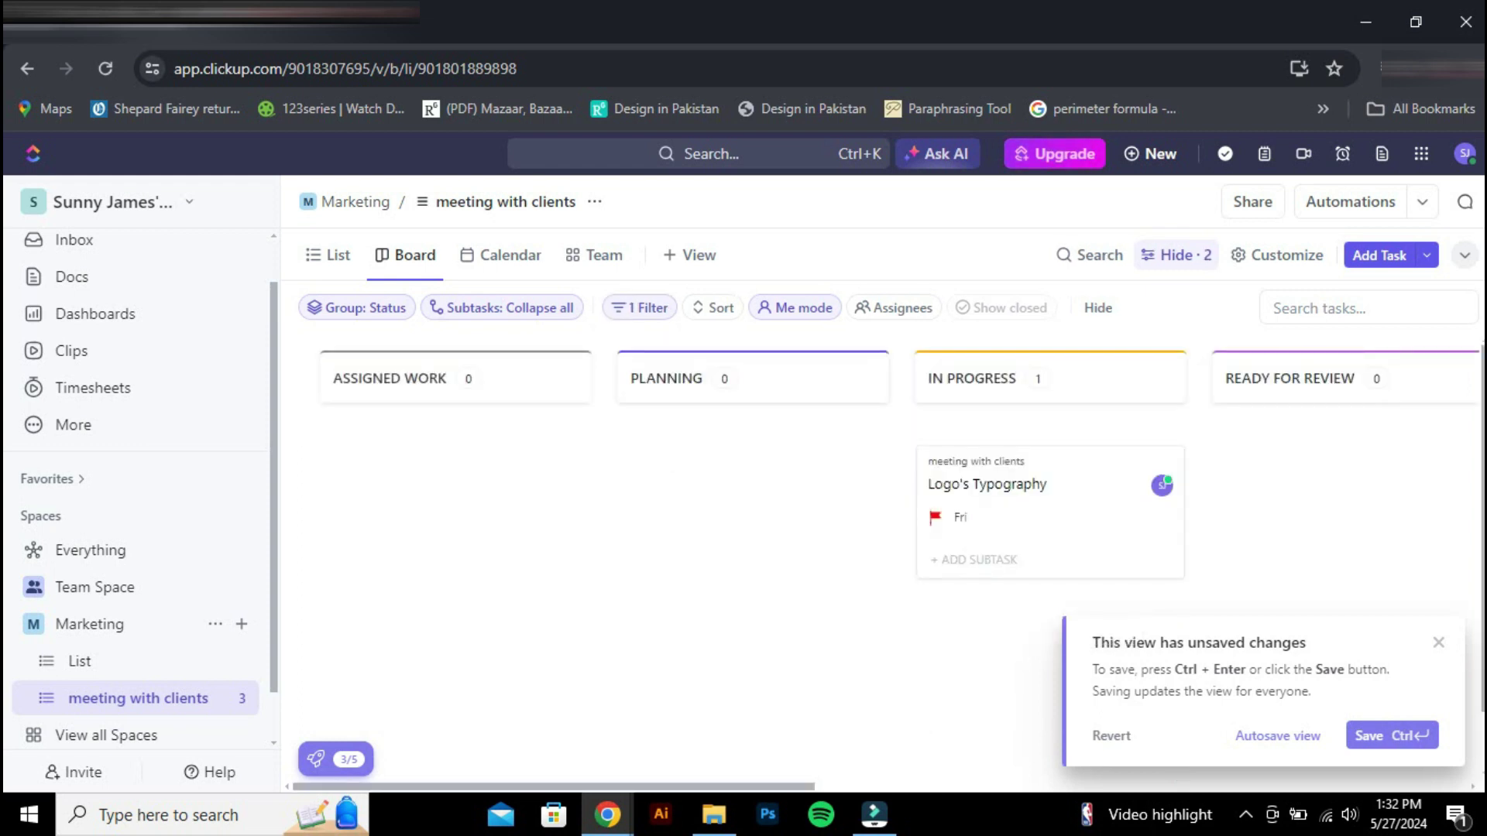
pyautogui.click(1438, 642)
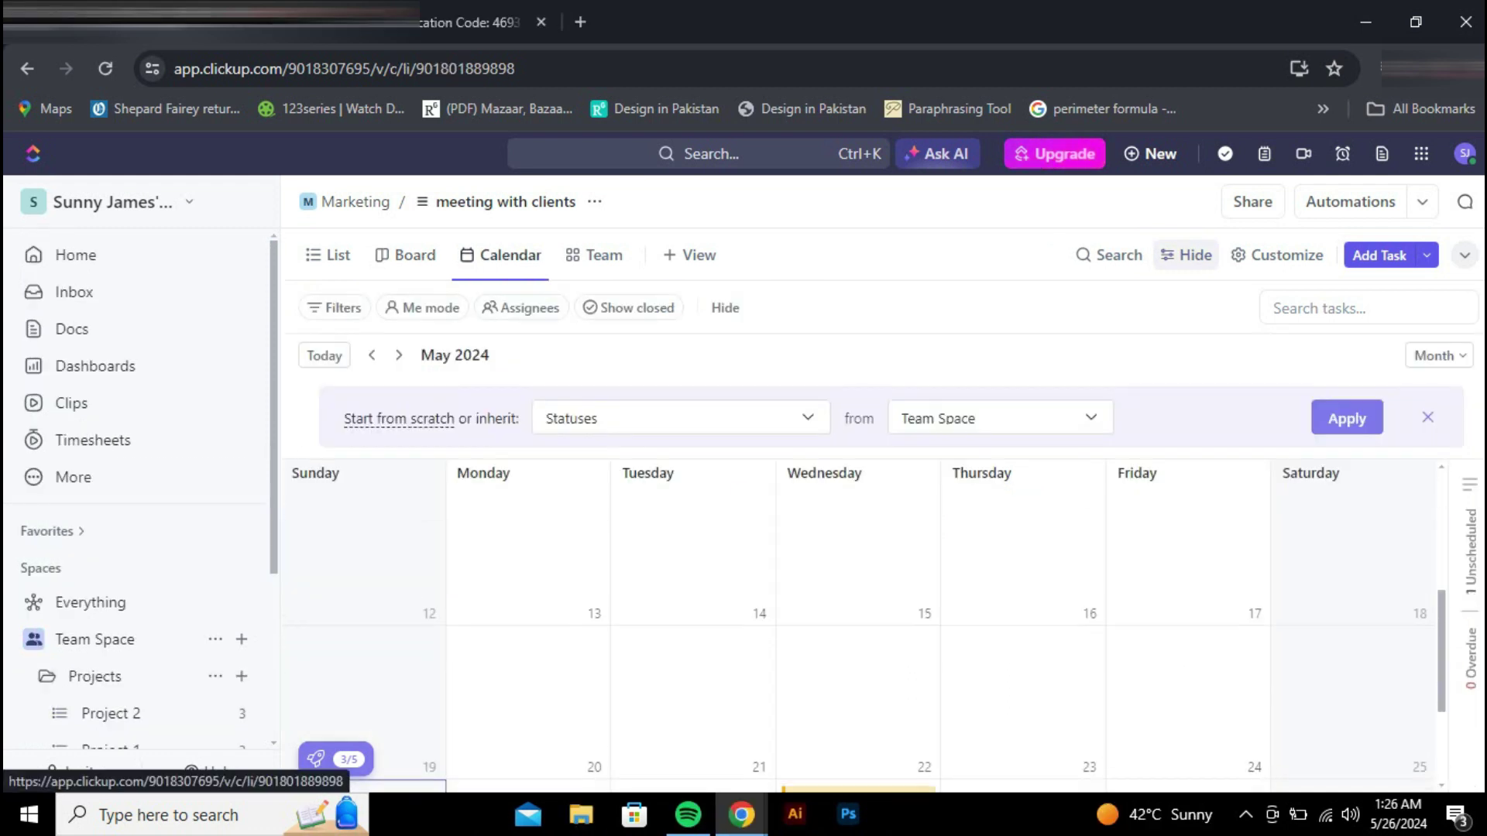
# Try to add a calendar task on May 30 and inherit the Team Space statuses for the list
pyautogui.scroll(-1, 860, 682)
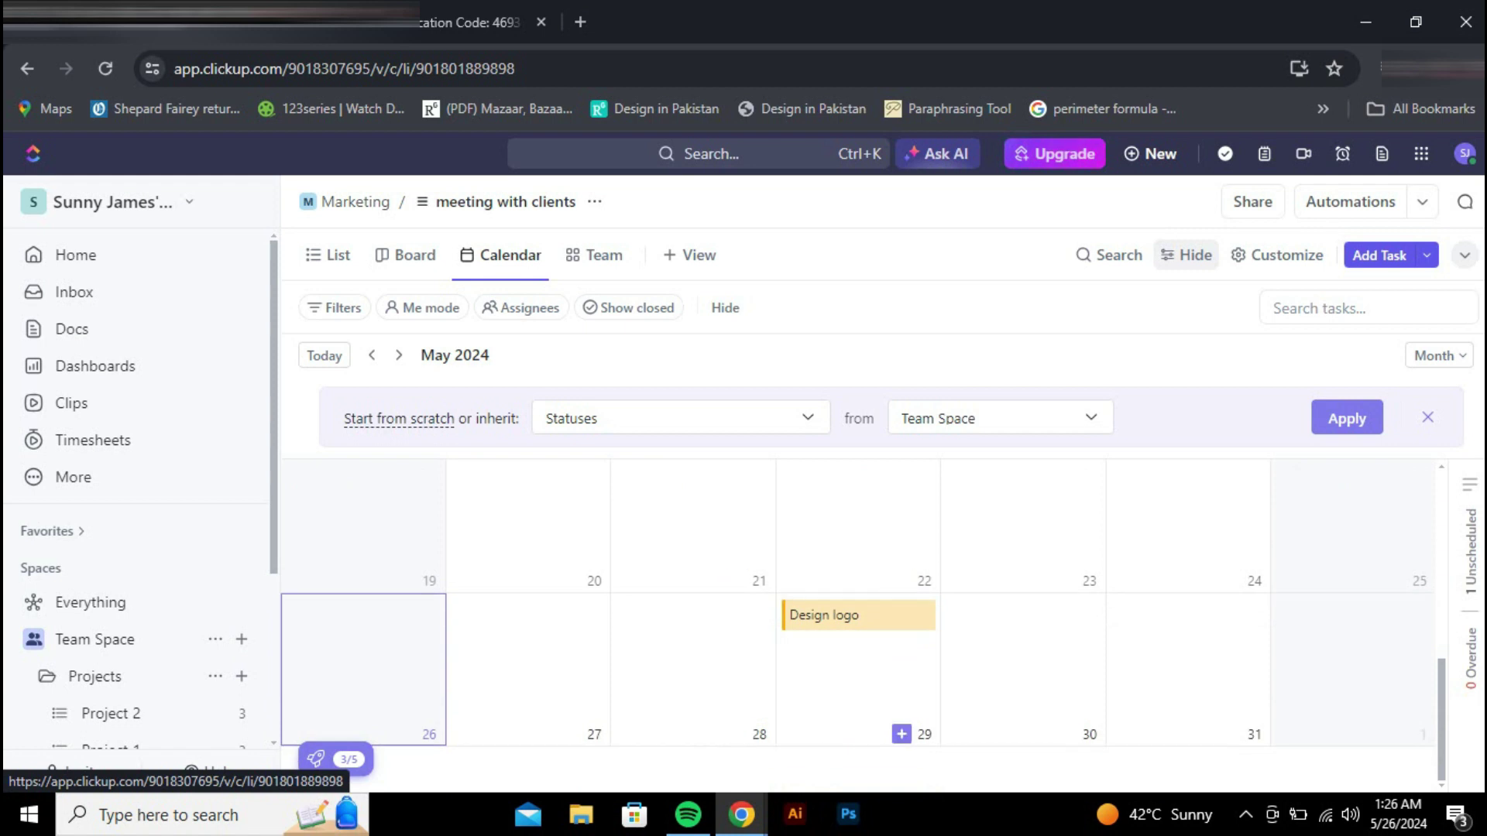
pyautogui.click(1067, 733)
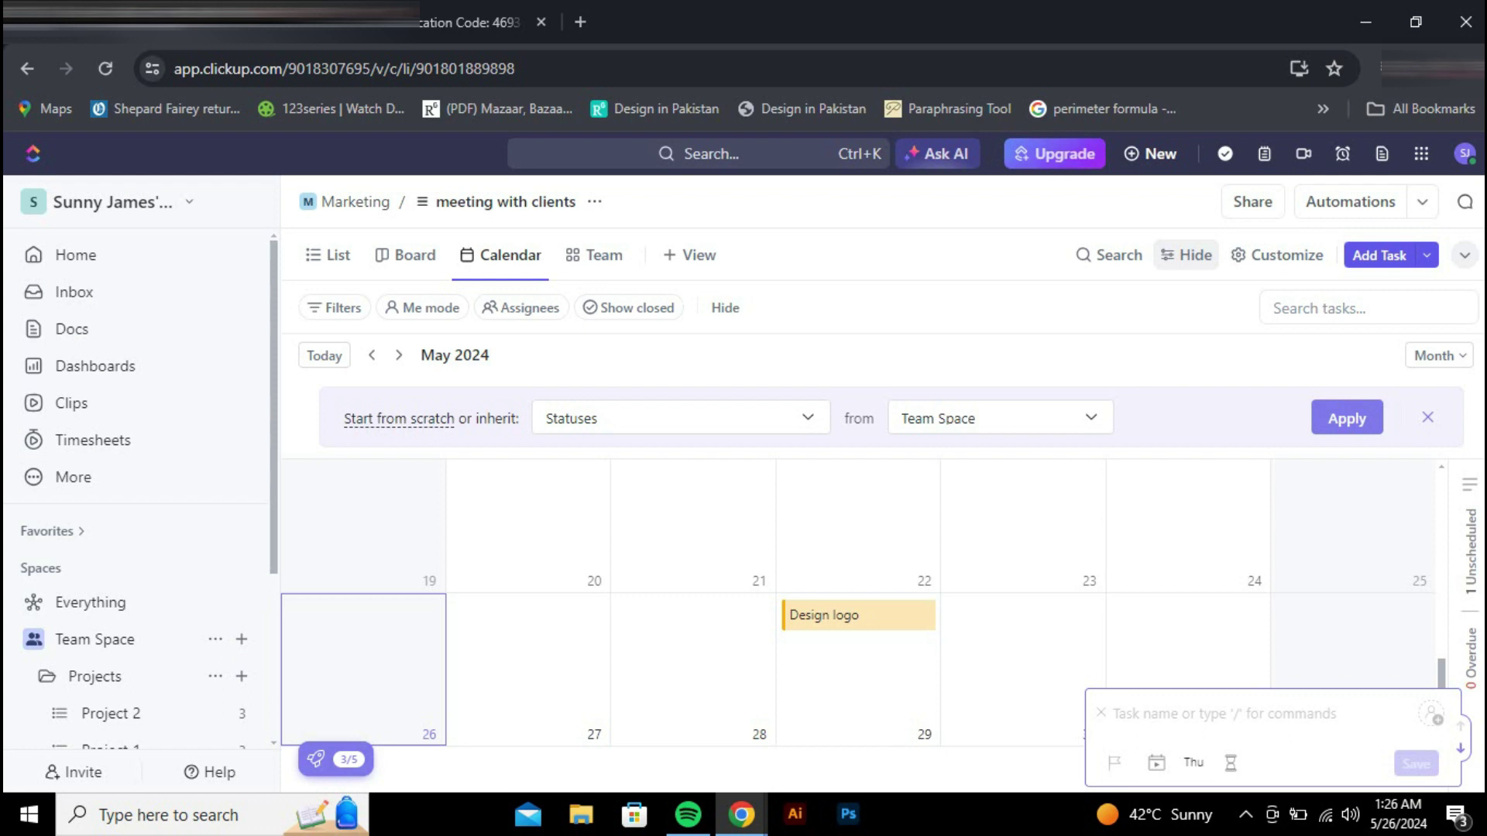
pyautogui.click(1347, 418)
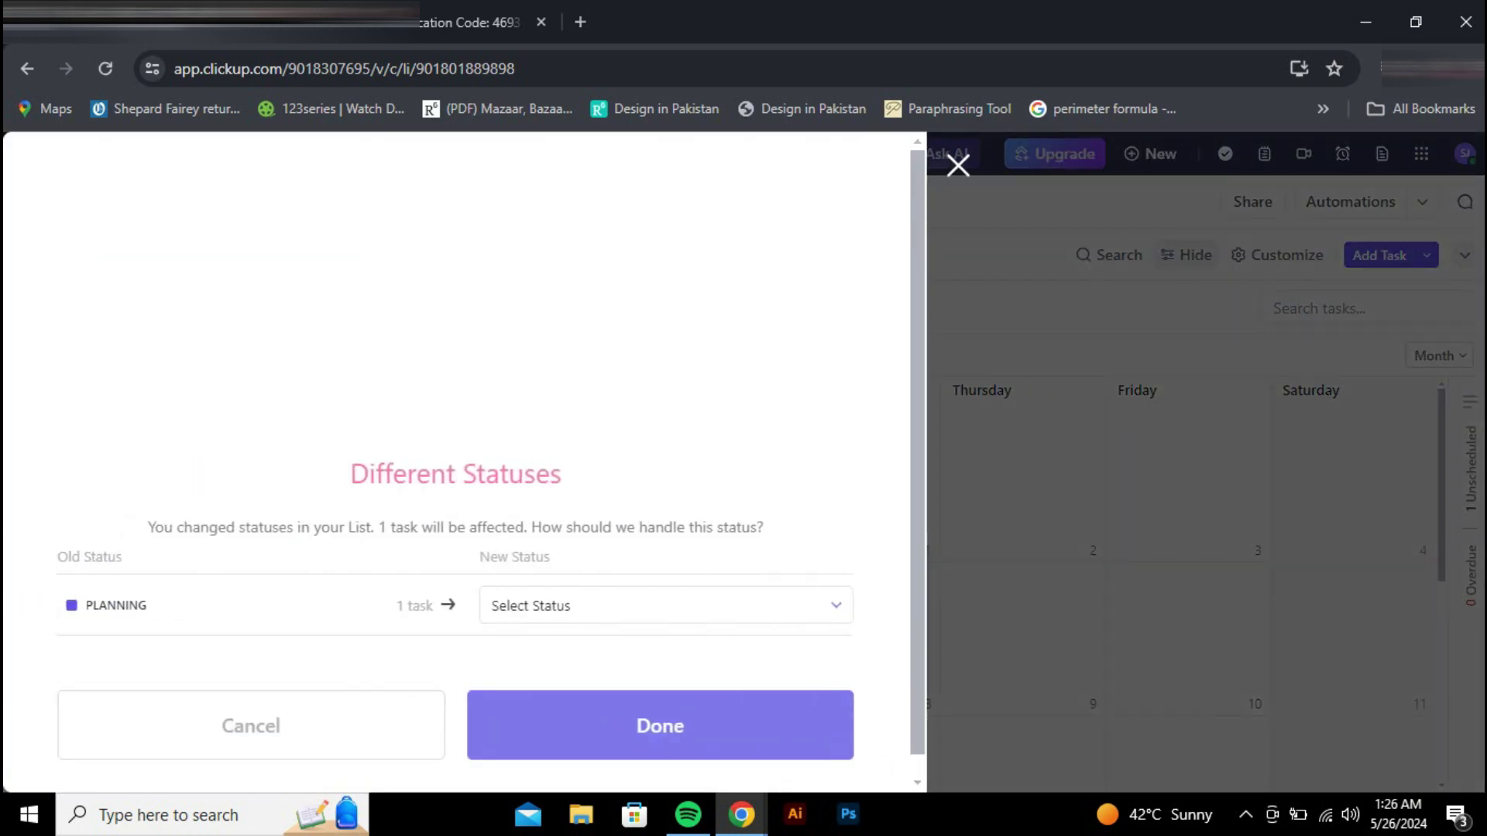
pyautogui.click(958, 165)
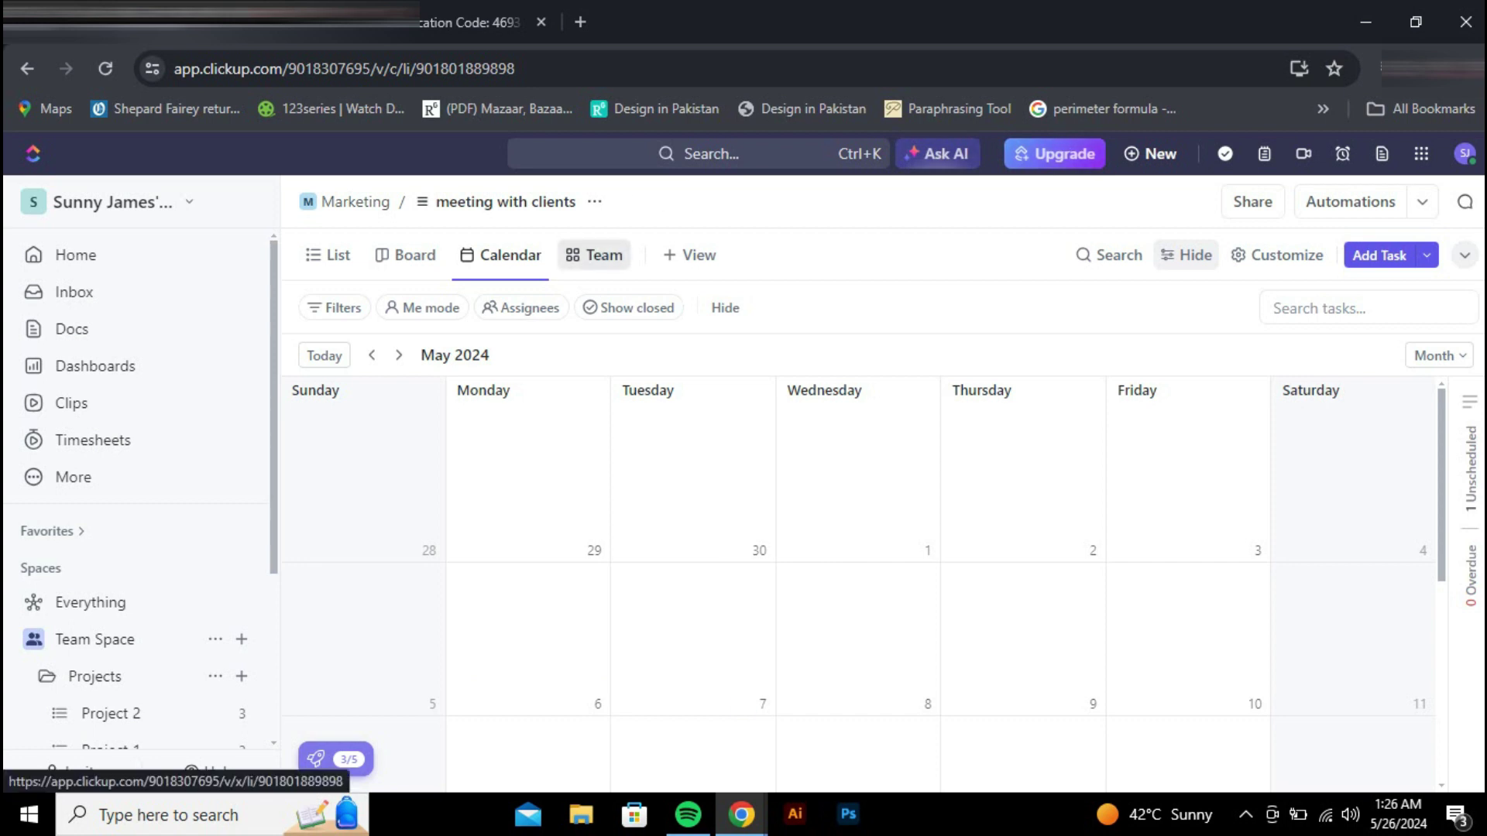
# Review the Home page's Recents, Agenda, My Work and Assigned comments cards, and open the Inbox
pyautogui.click(594, 254)
pyautogui.click(76, 255)
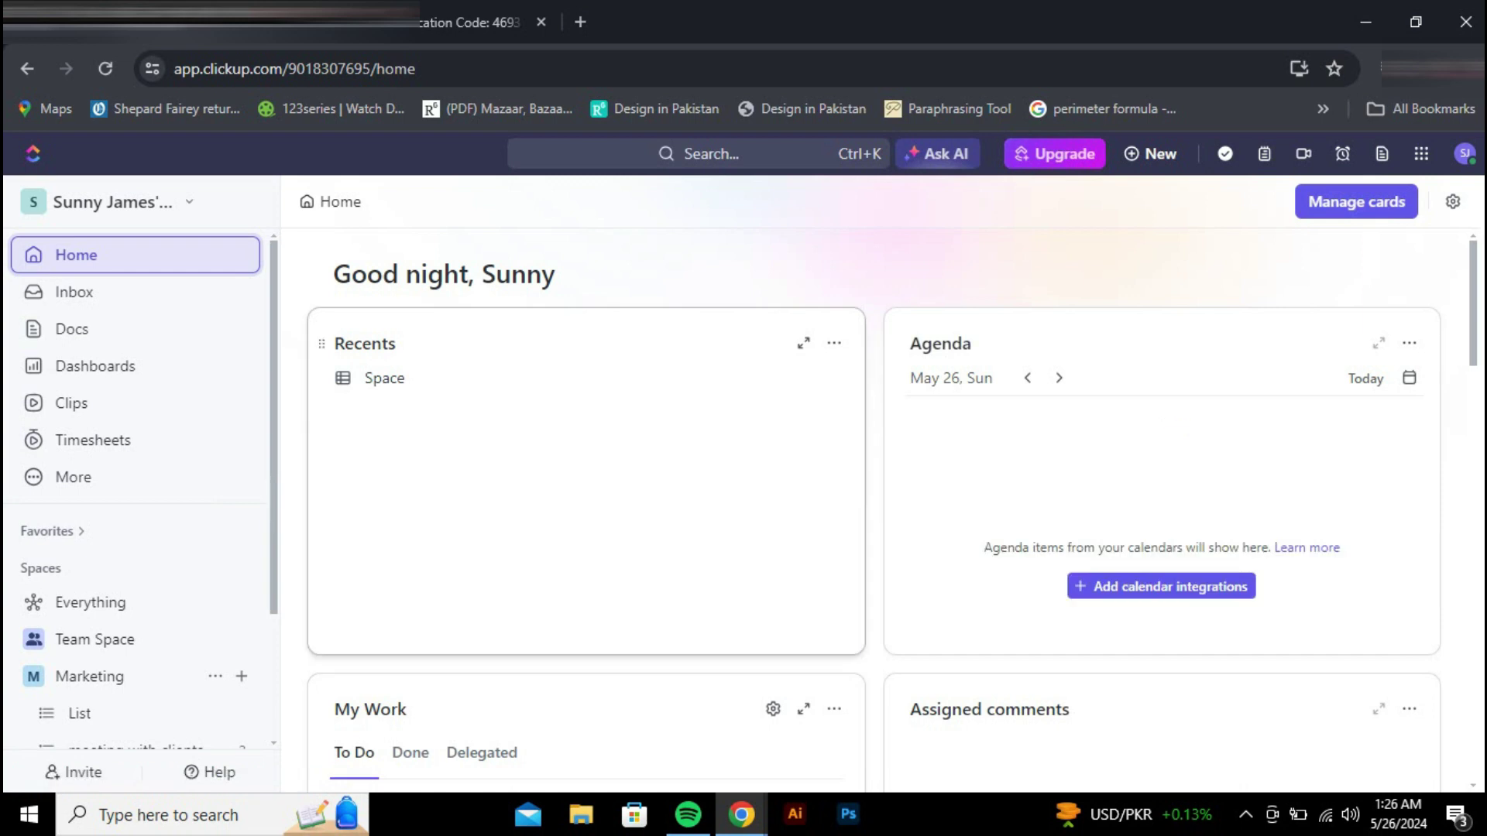
pyautogui.scroll(-4, 434, 488)
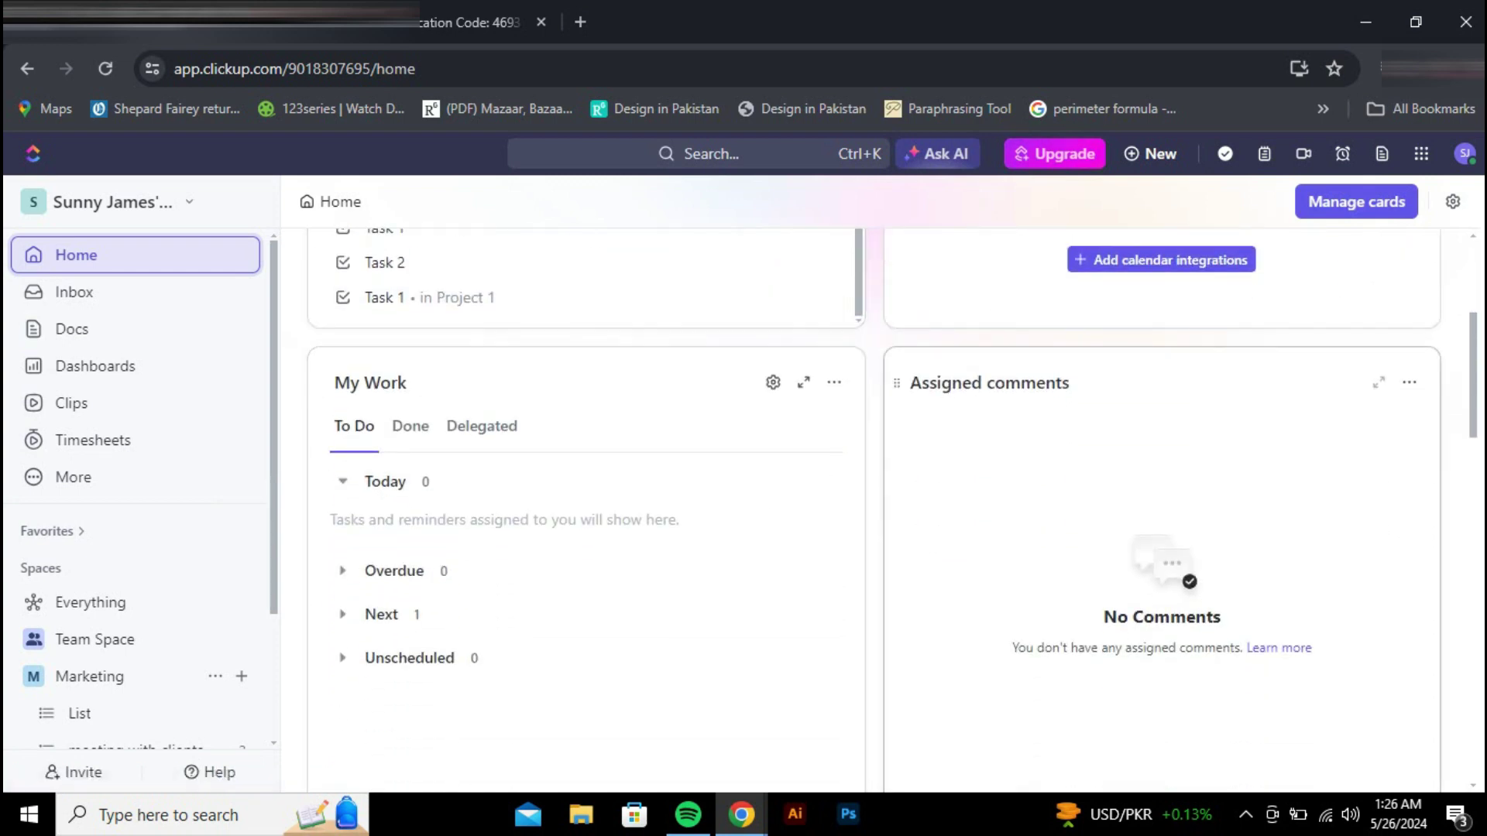
pyautogui.scroll(4, 875, 511)
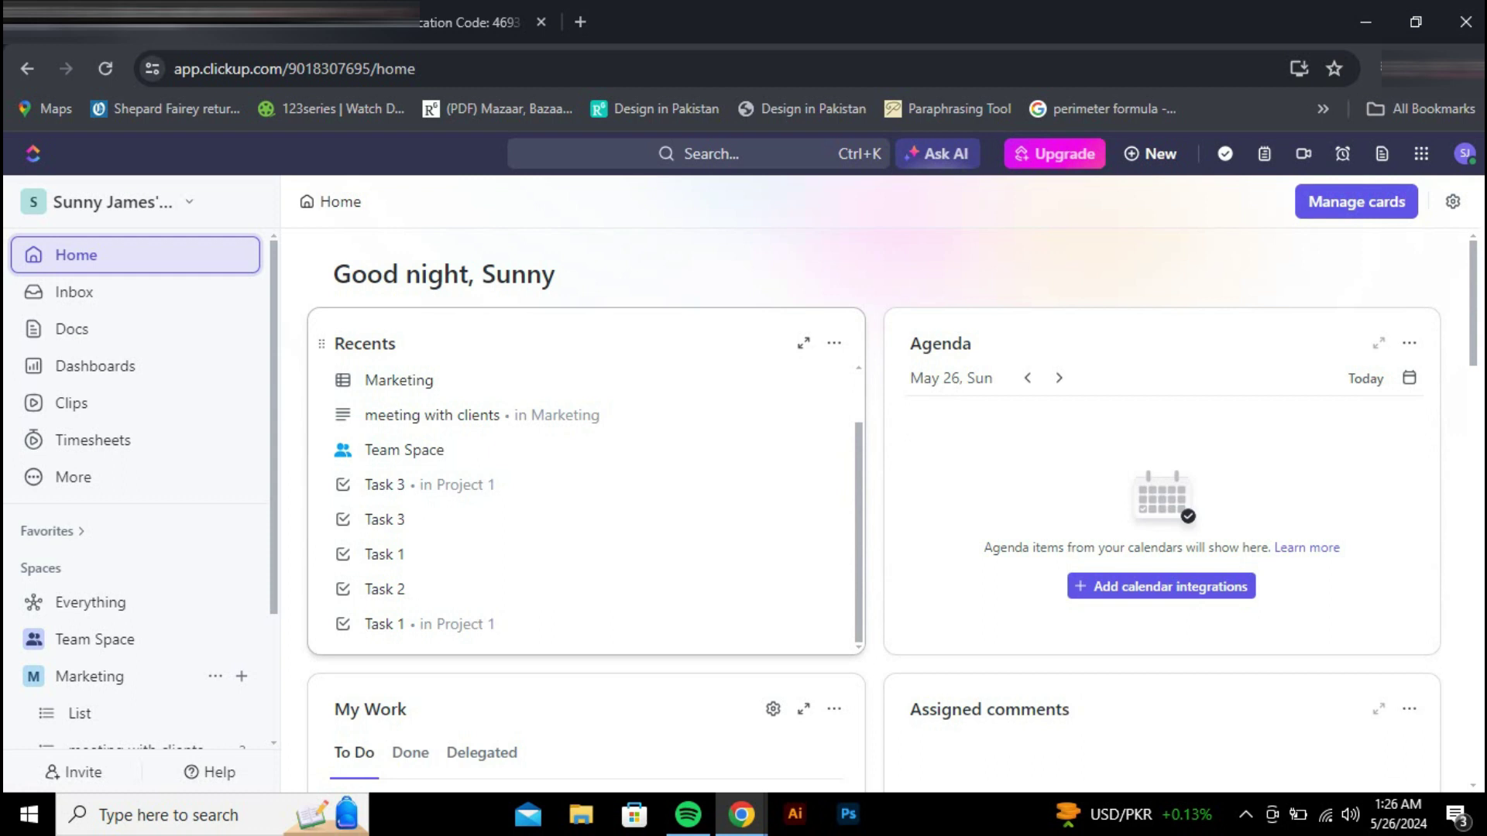
pyautogui.scroll(1, 581, 554)
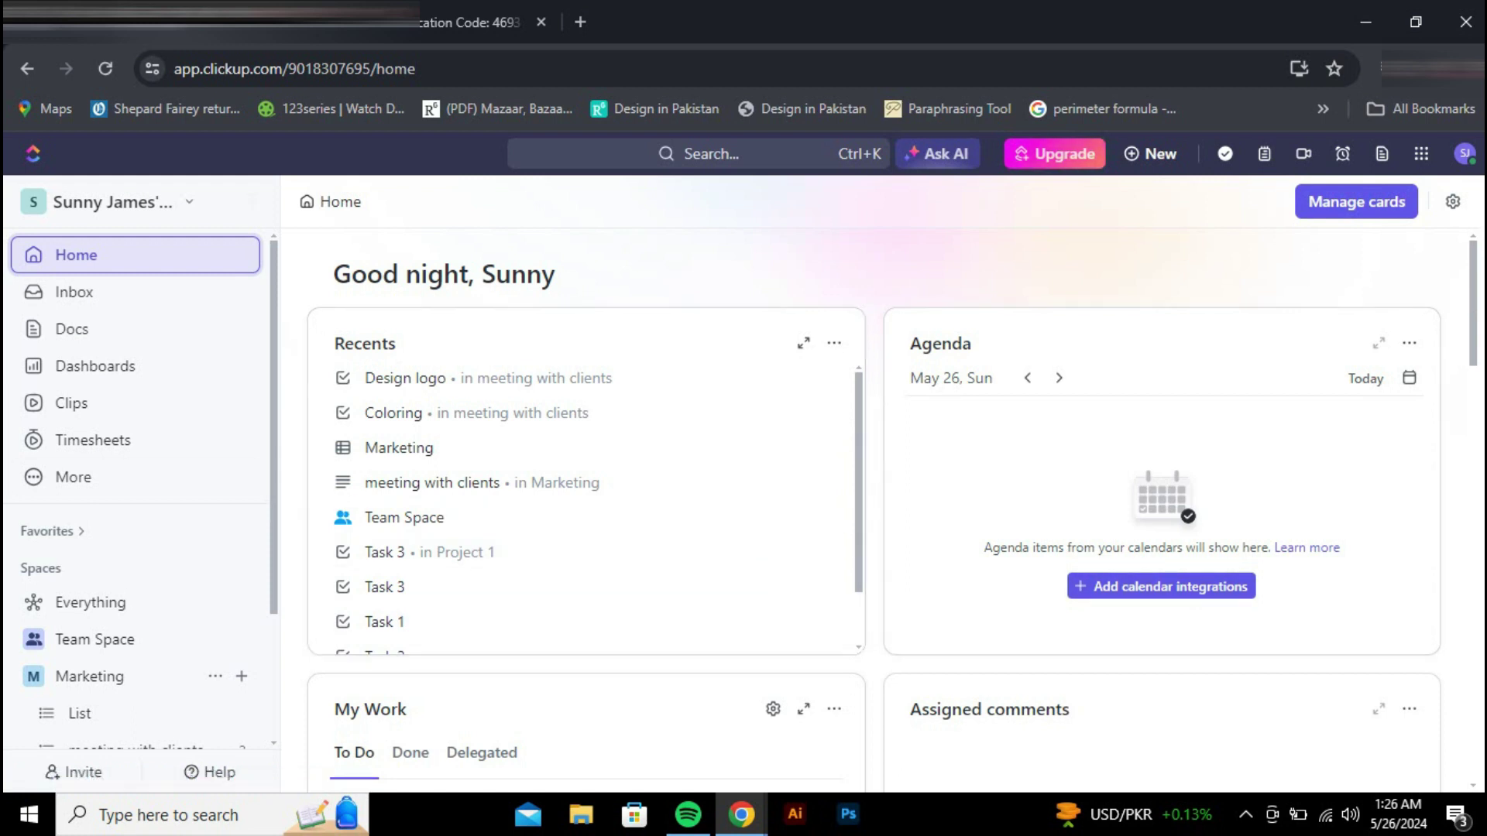
pyautogui.click(74, 291)
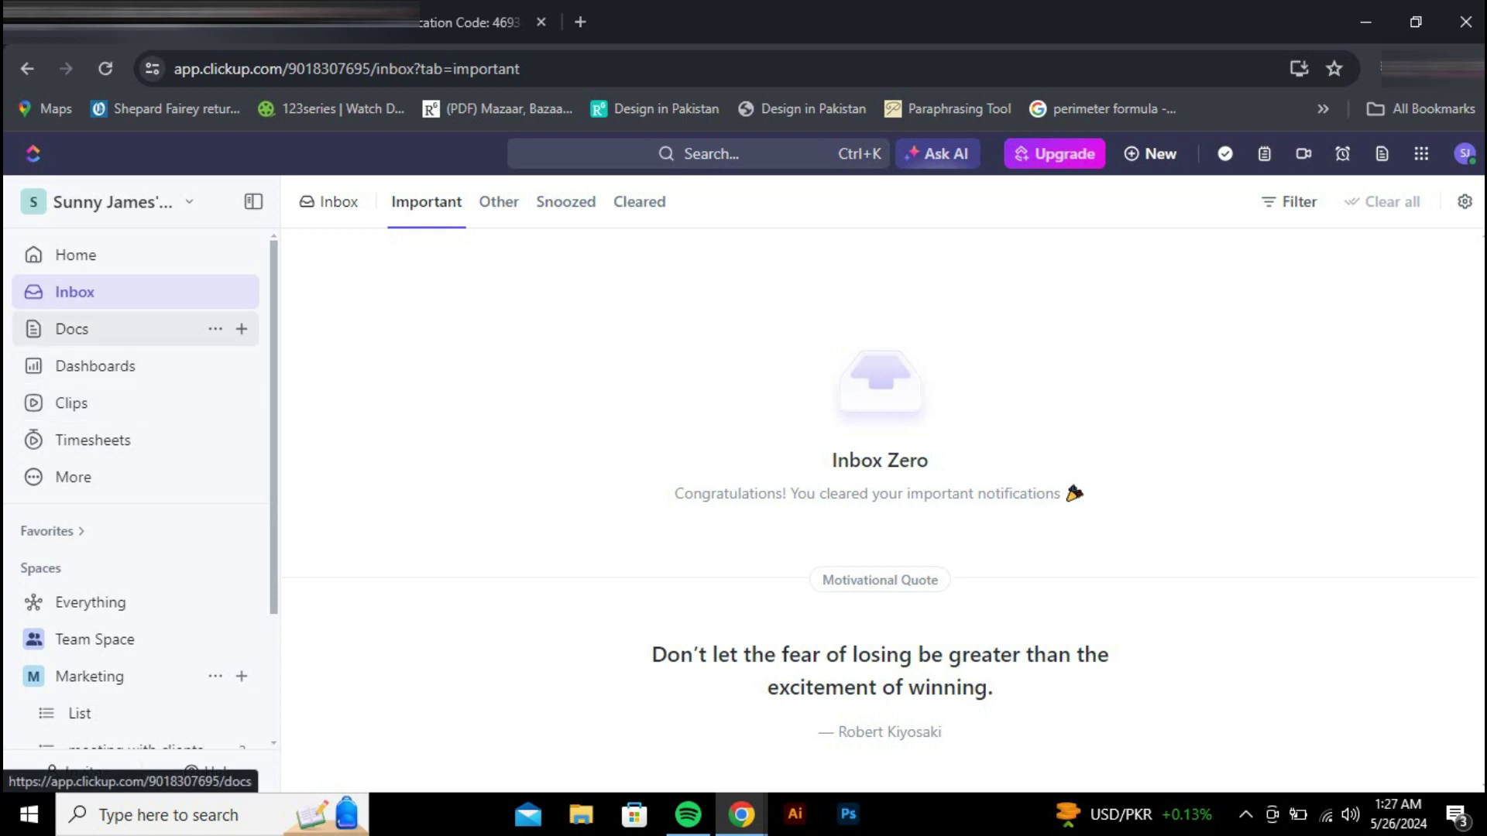
# Create a new Doc titled "Project Notes"
pyautogui.click(72, 329)
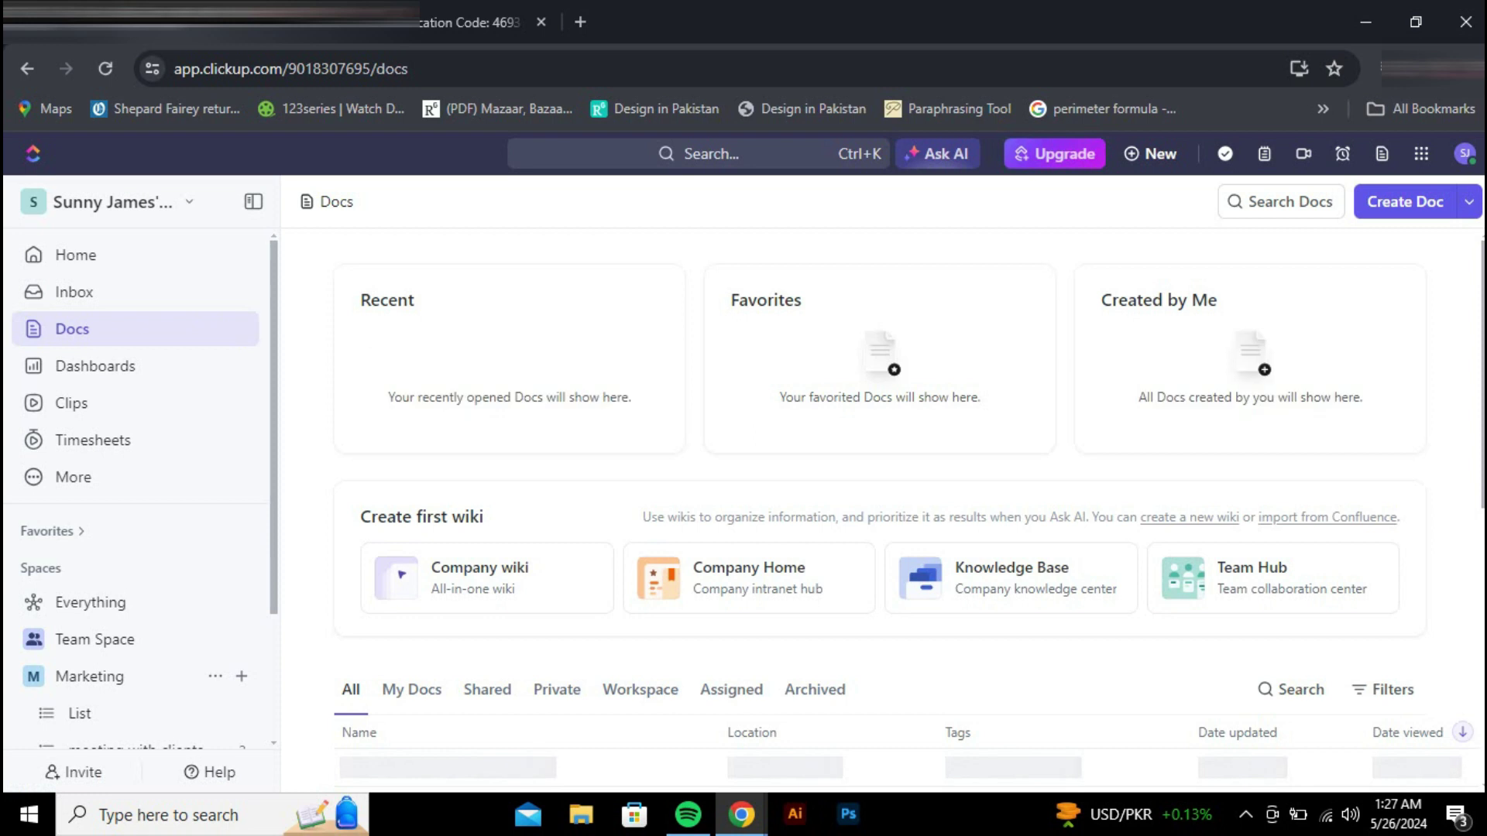
pyautogui.click(1405, 202)
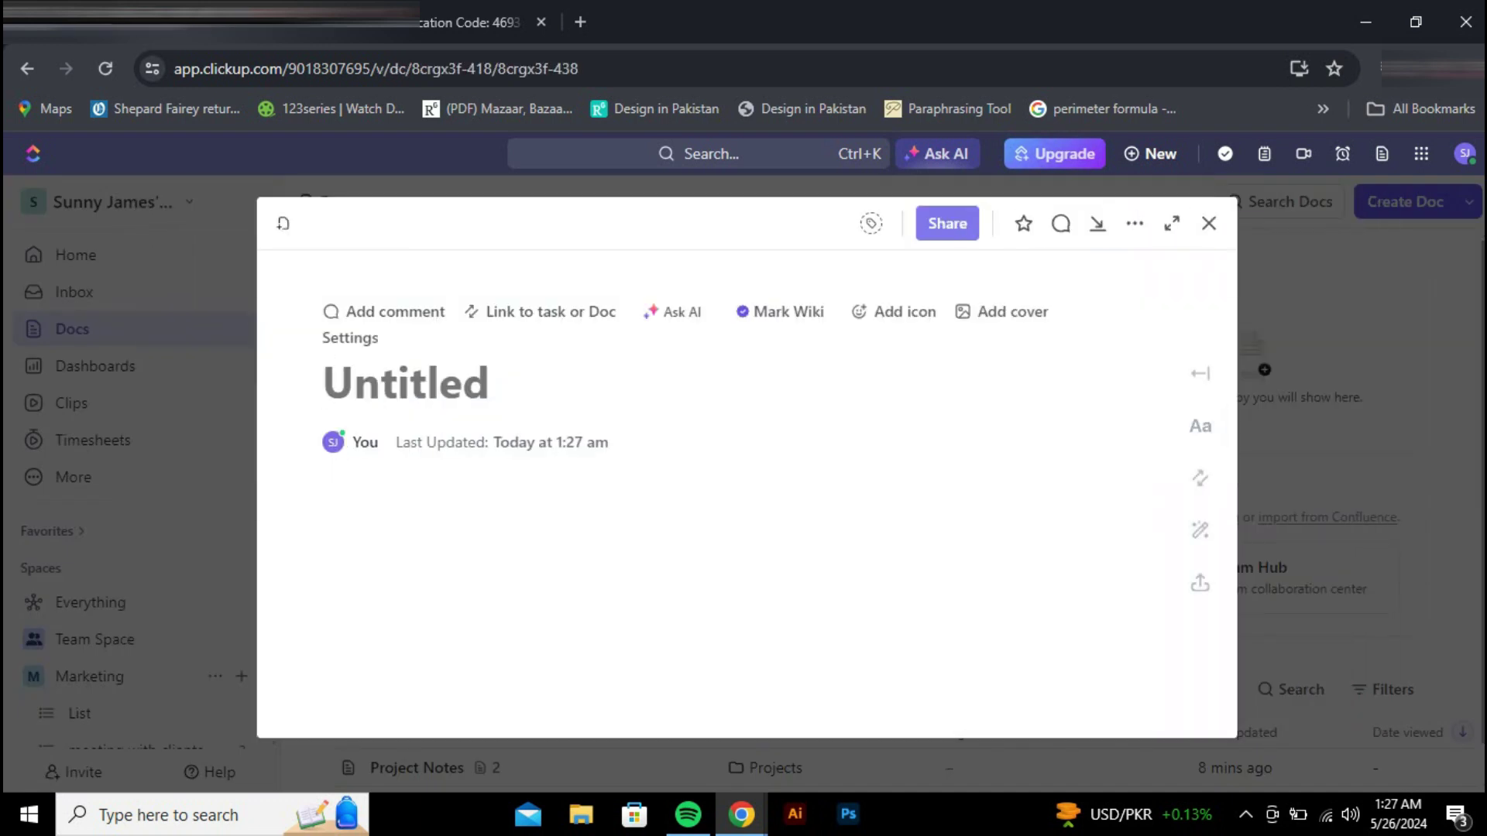
pyautogui.write('Pr')
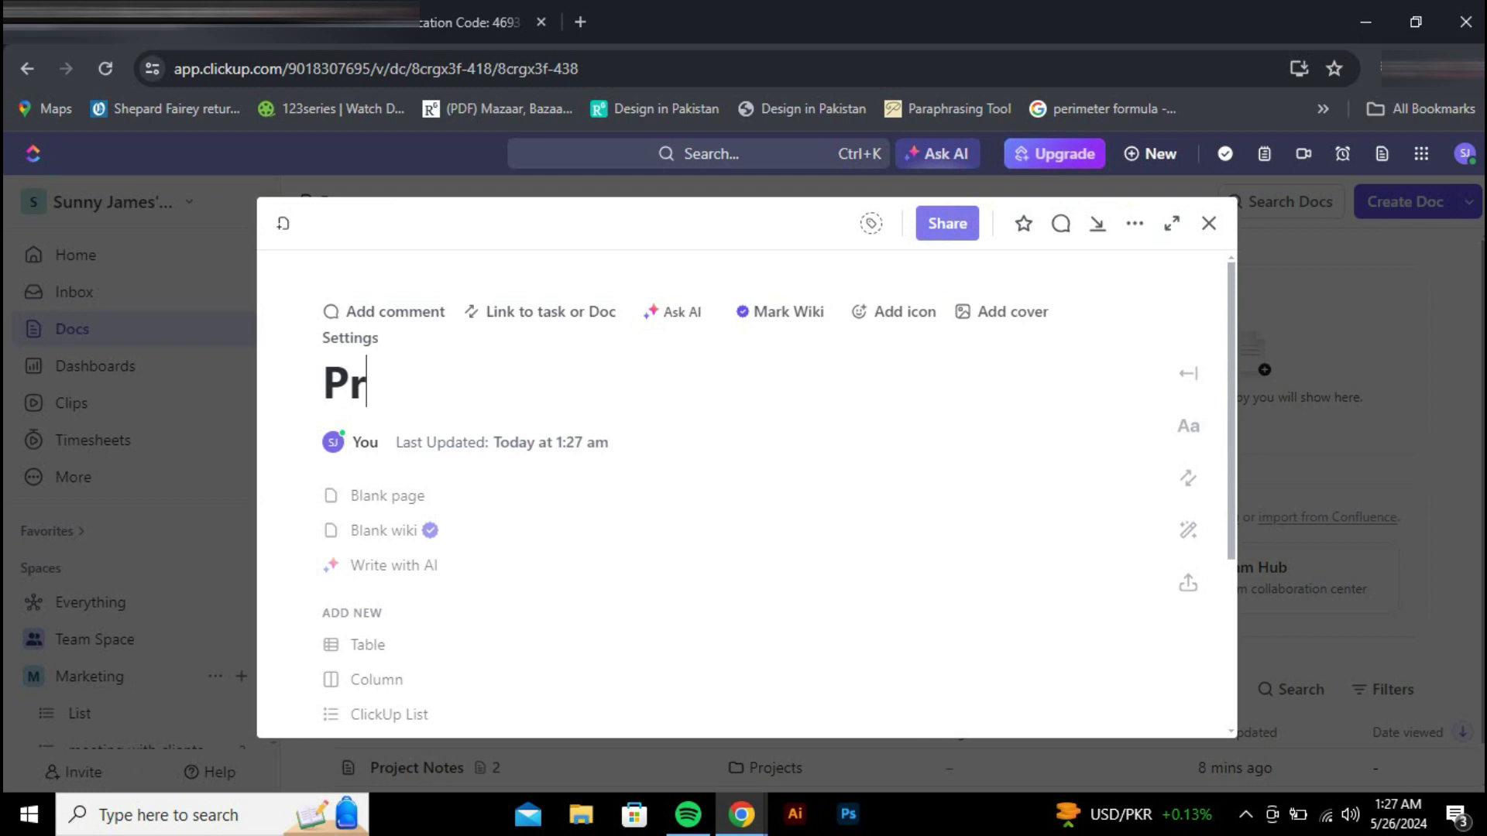
pyautogui.write('ojecy')
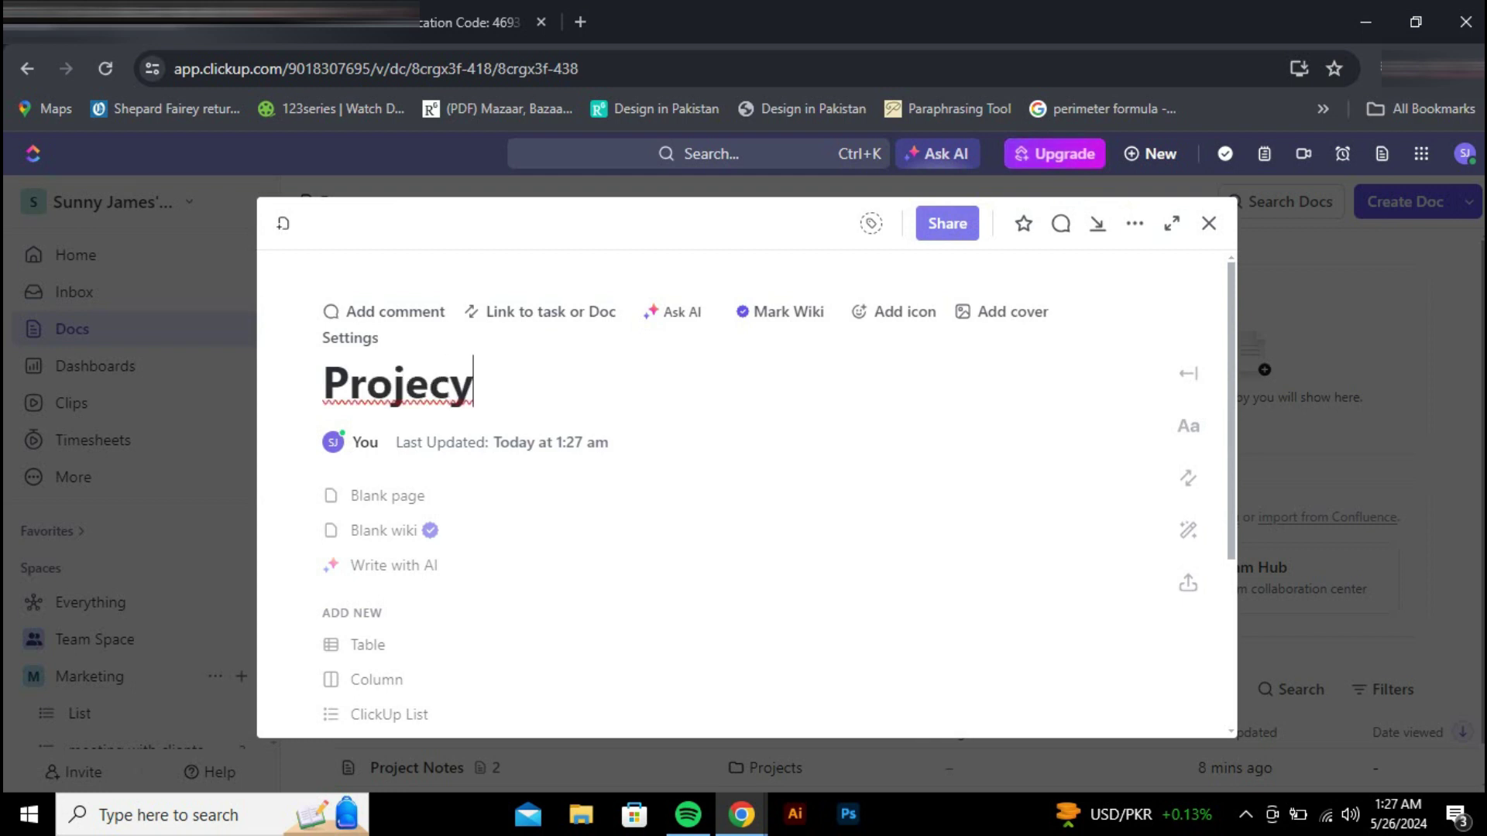
pyautogui.press('BackSpace')
pyautogui.write('t No')
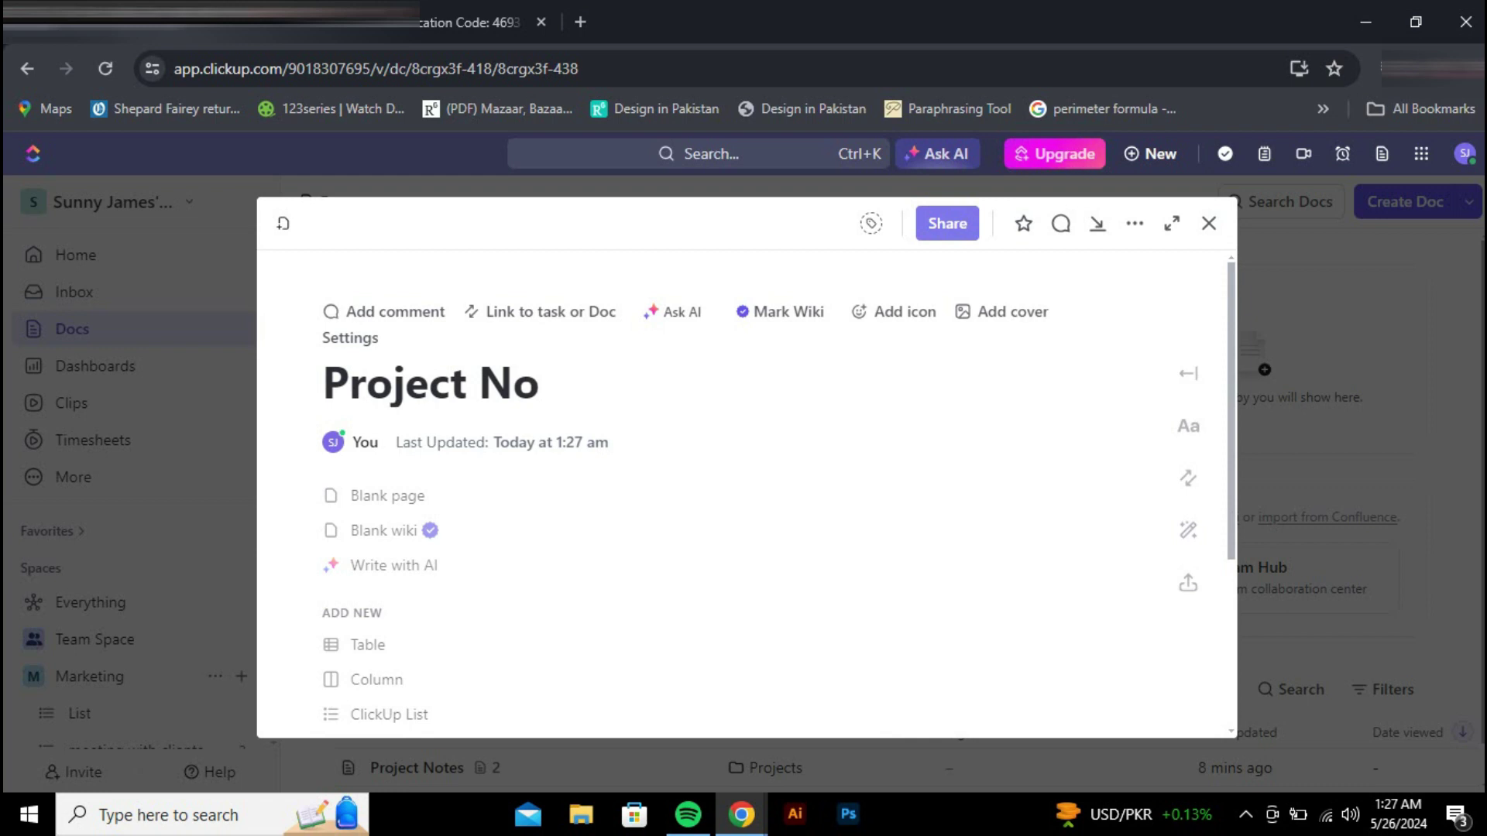
pyautogui.write('tes')
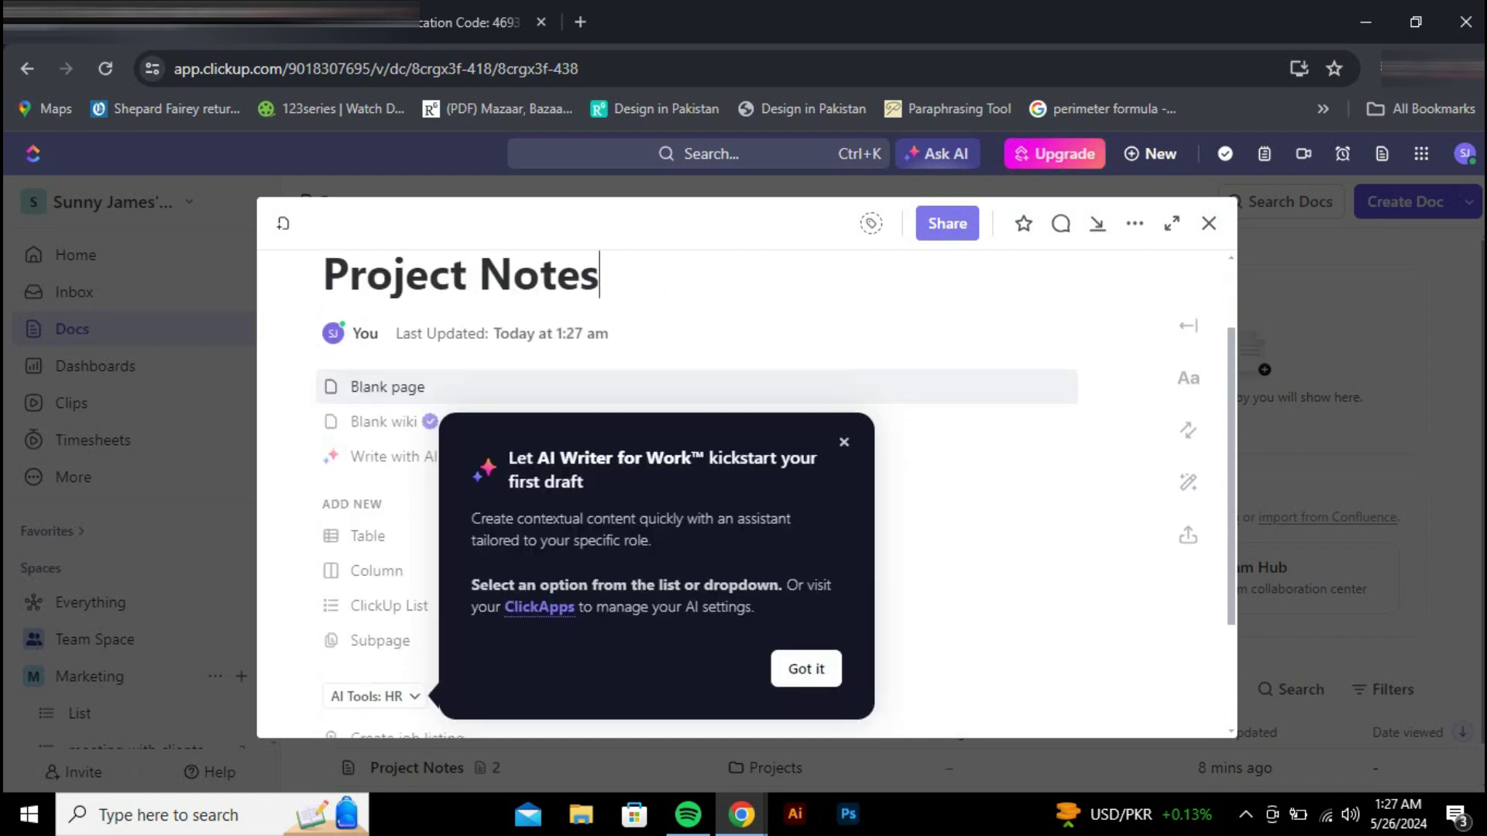
# Leave the Project Notes Doc, create a dashboard with List as its data source, and look through its cards
pyautogui.press('Escape')
pyautogui.click(96, 366)
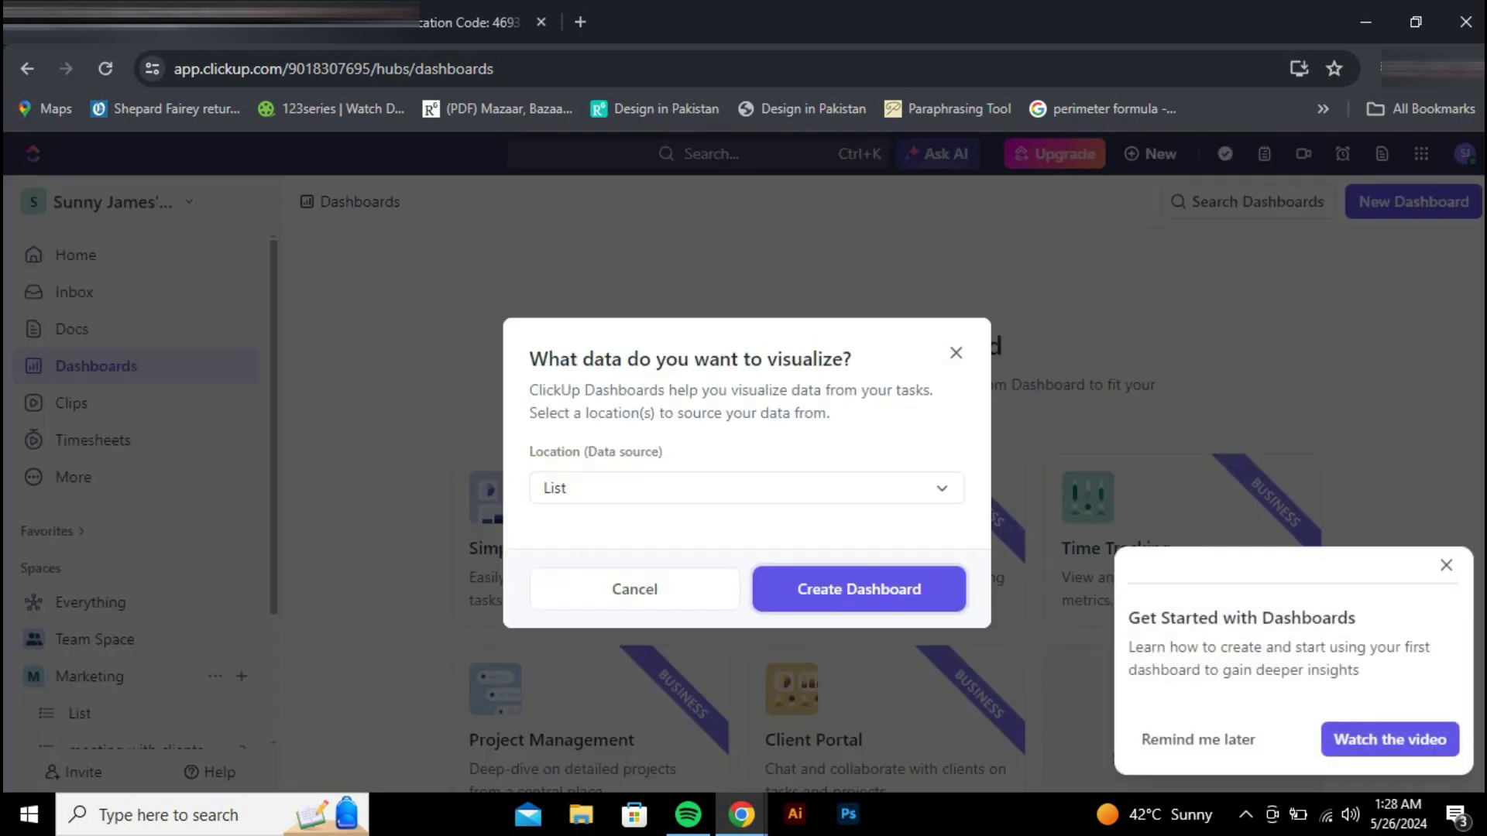
pyautogui.click(859, 589)
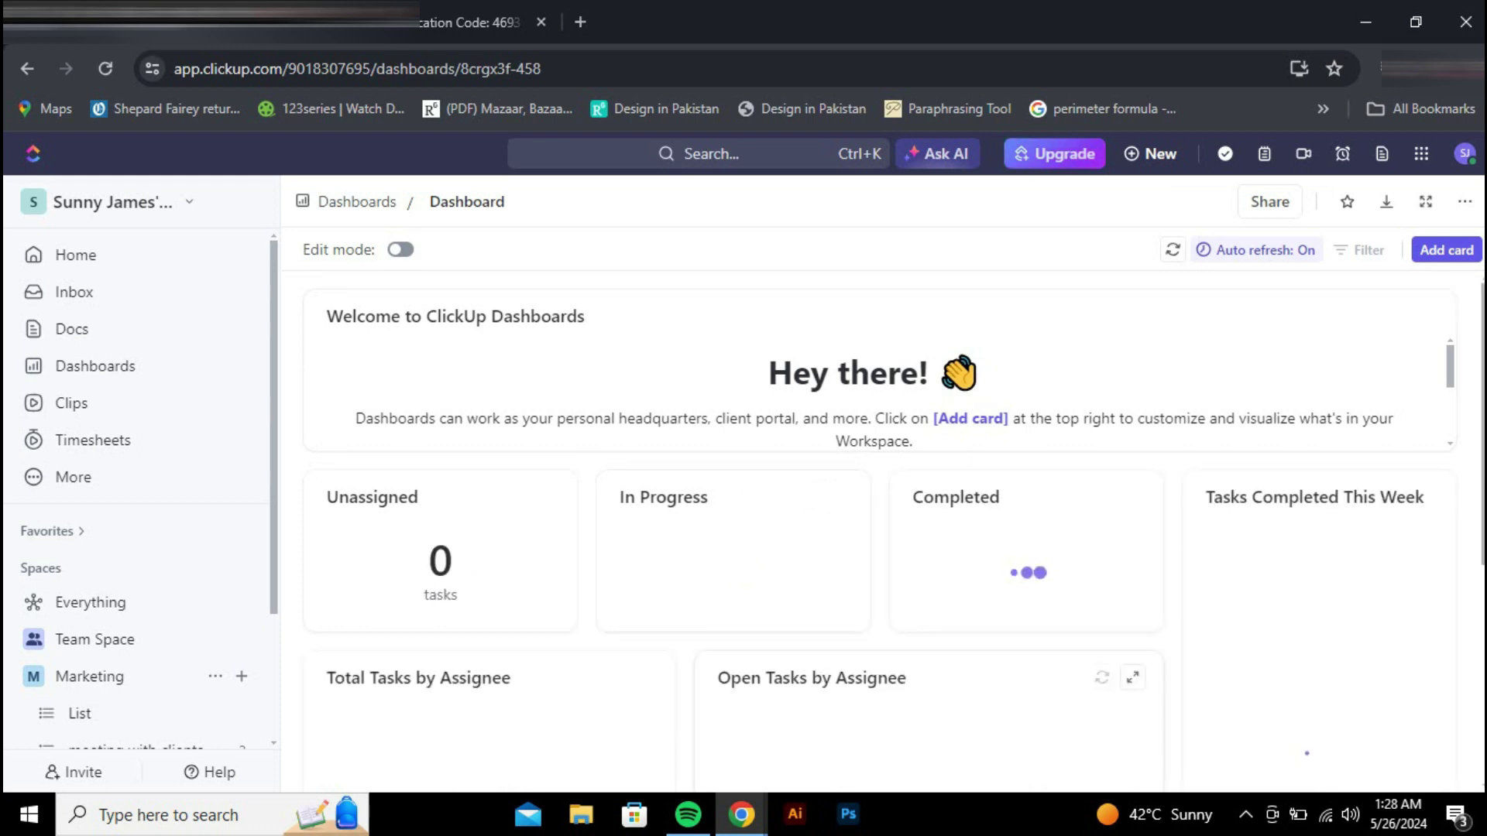
pyautogui.scroll(-3, 883, 526)
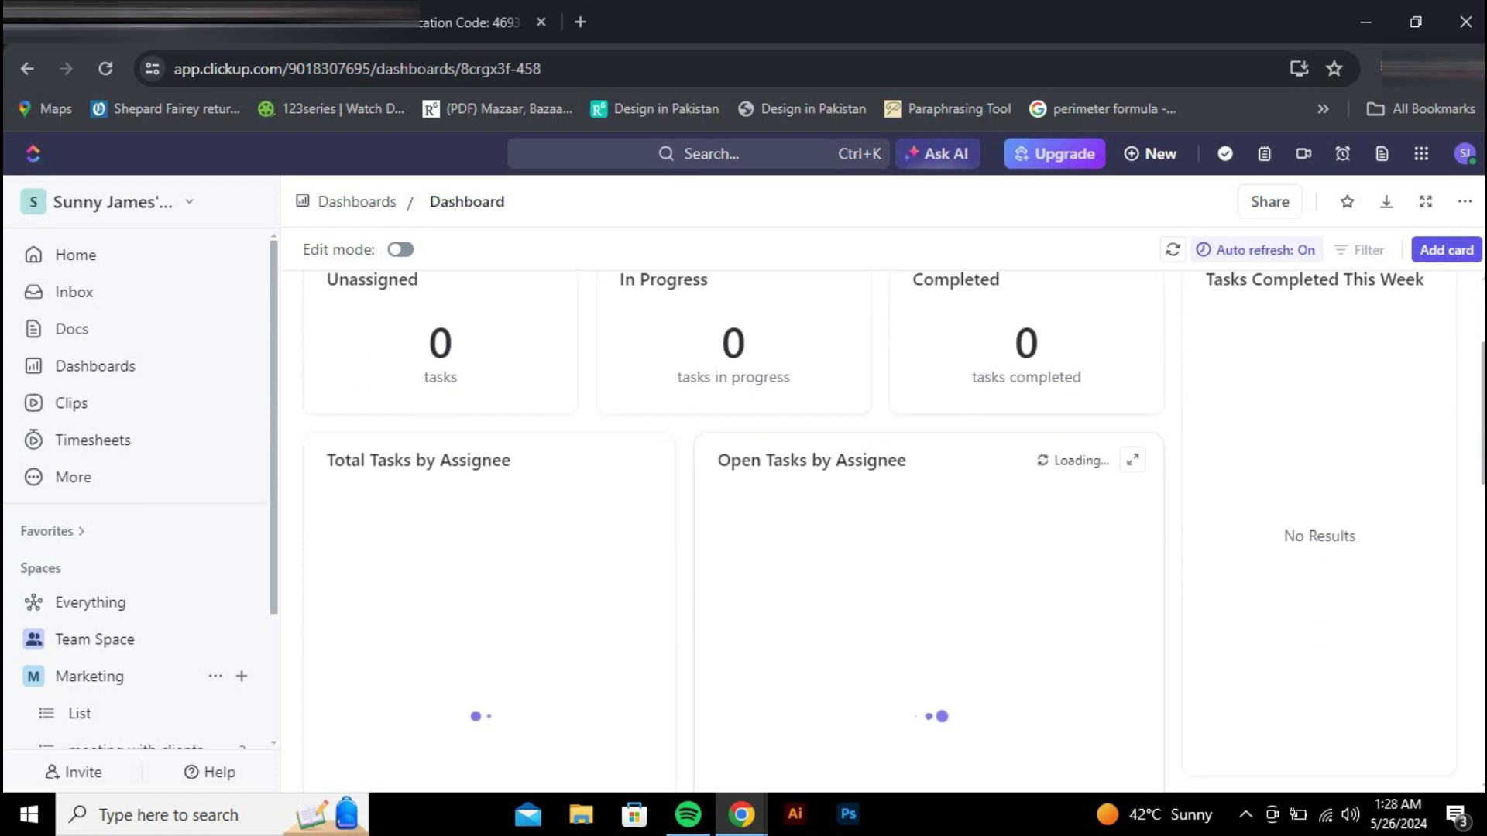
pyautogui.scroll(-5, 883, 526)
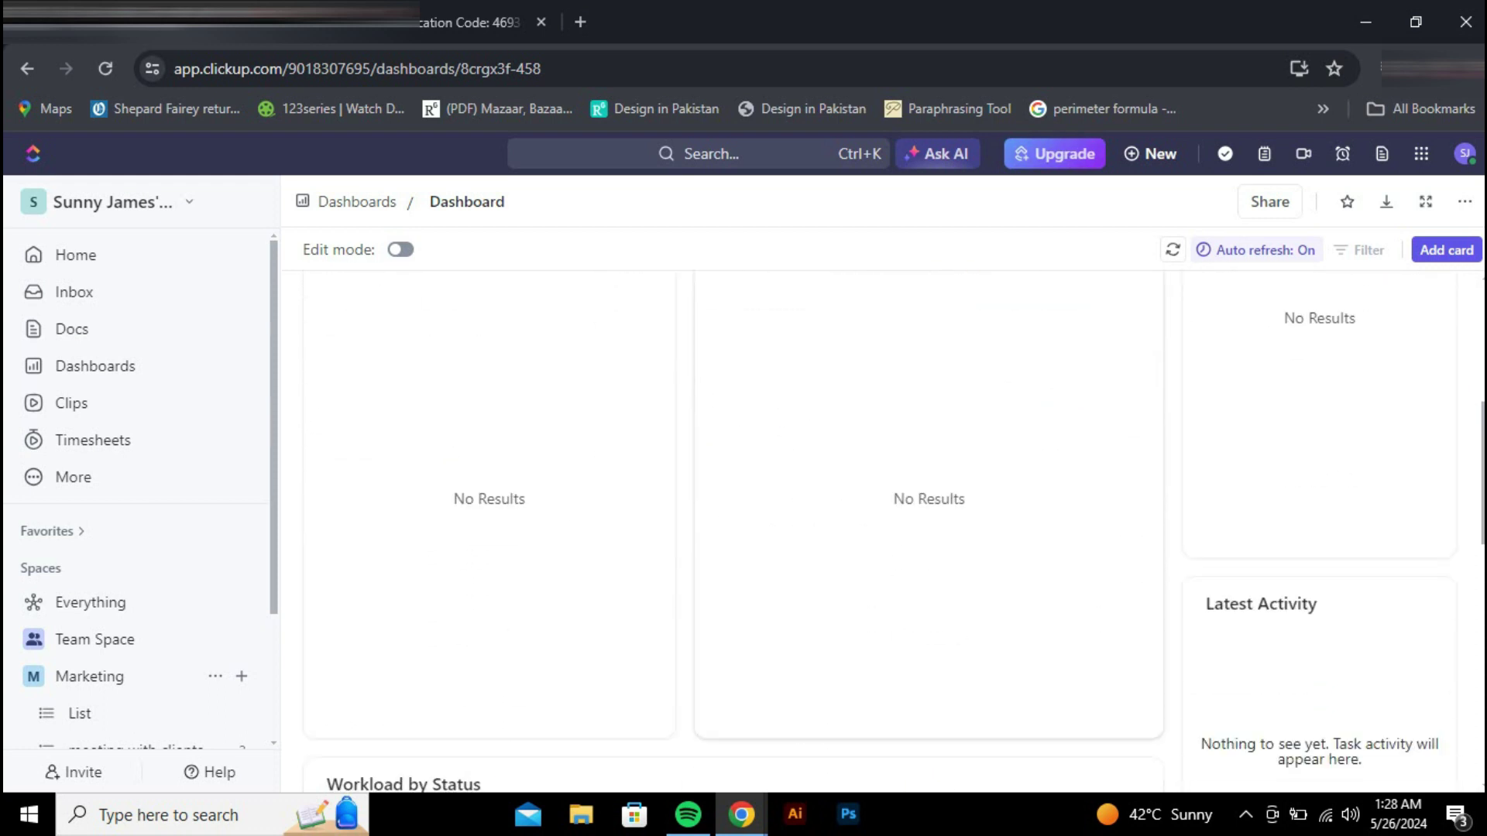
pyautogui.scroll(-5, 883, 511)
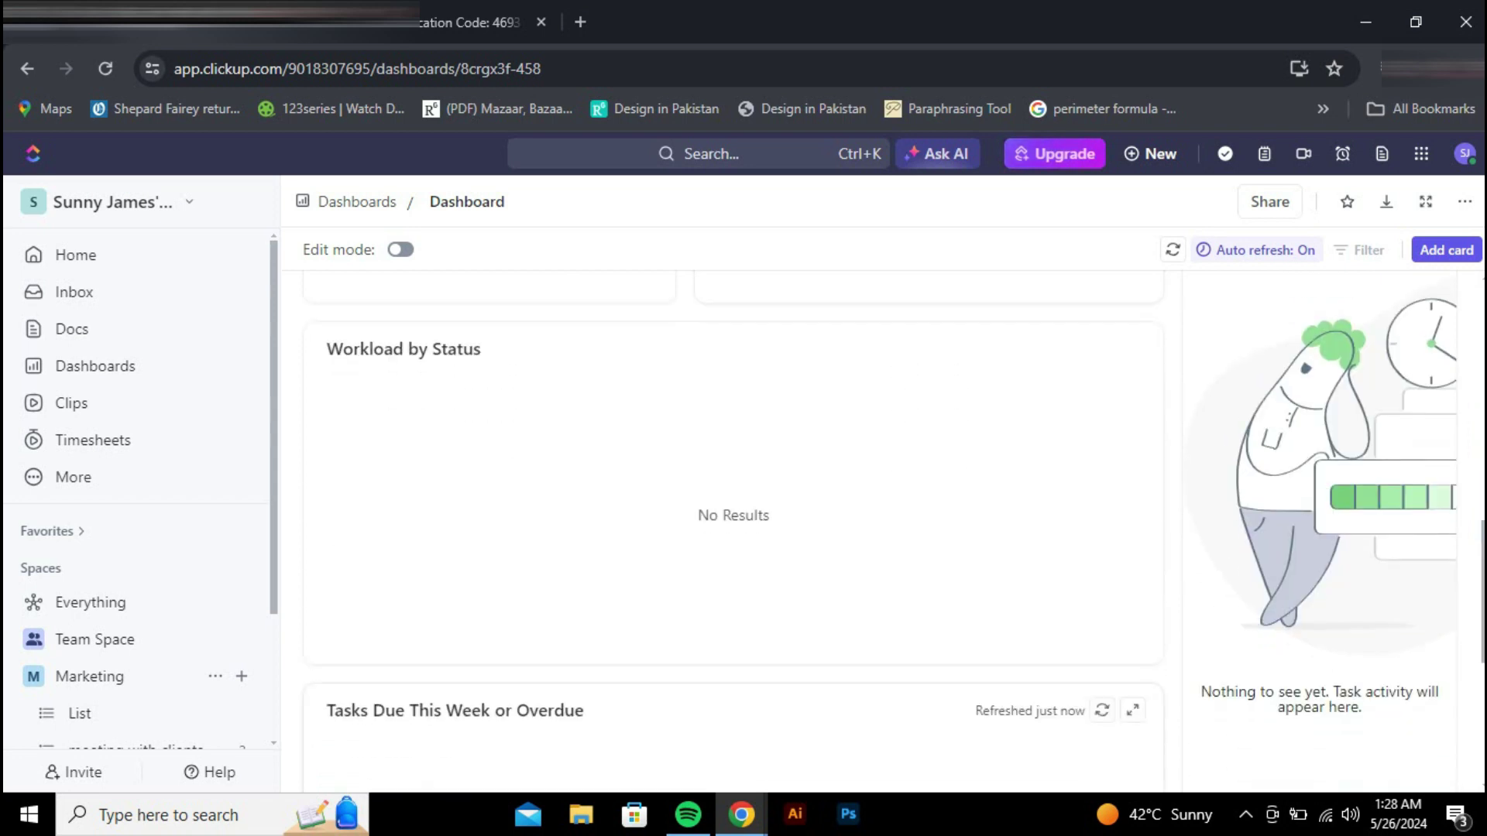
# Look over Clips, Everything, and the overviews of the Team Space and Marketing Spaces
pyautogui.click(71, 403)
pyautogui.click(91, 603)
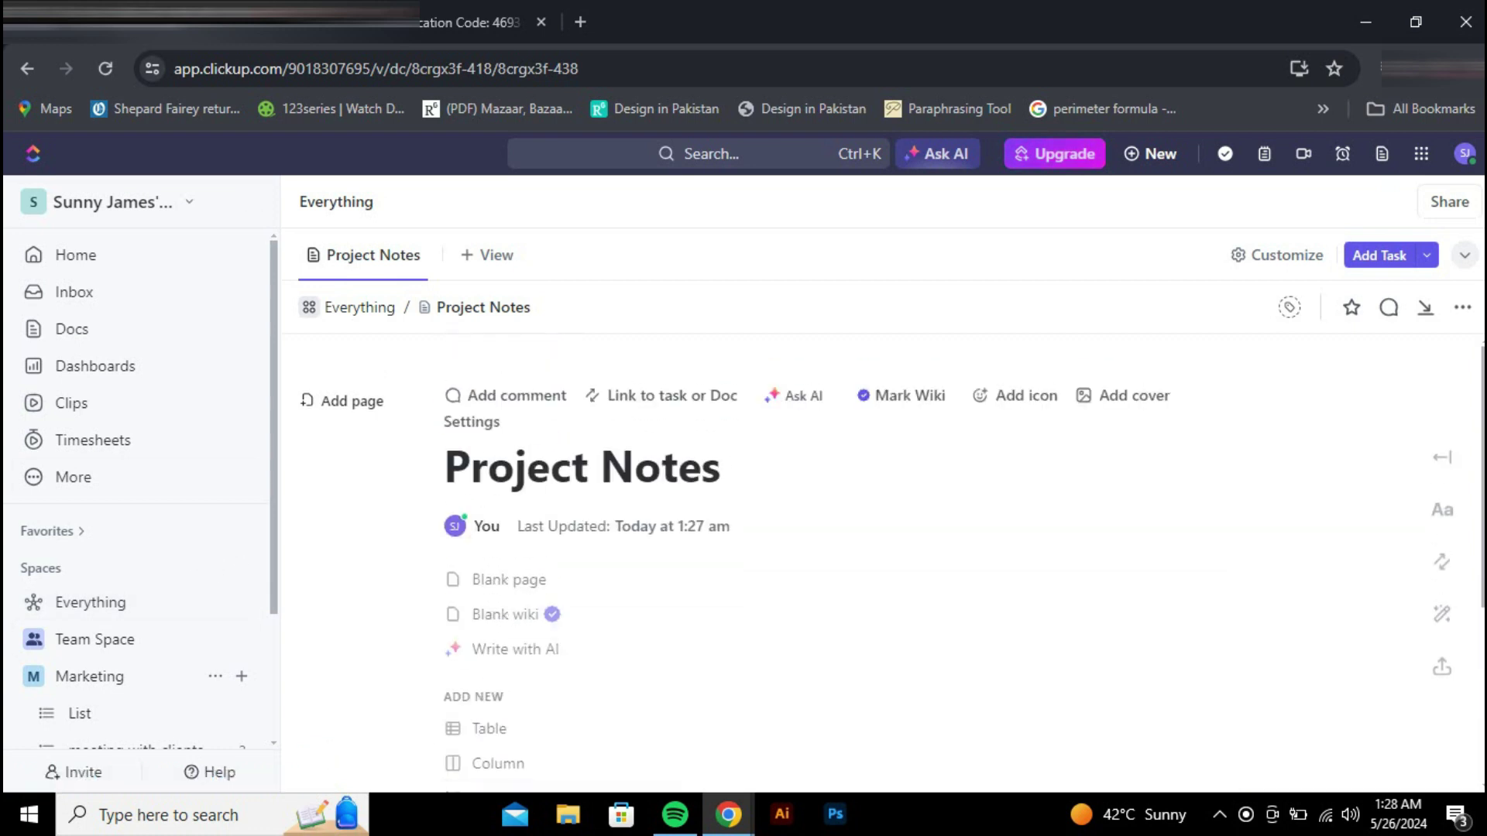
pyautogui.click(215, 639)
pyautogui.press('Escape')
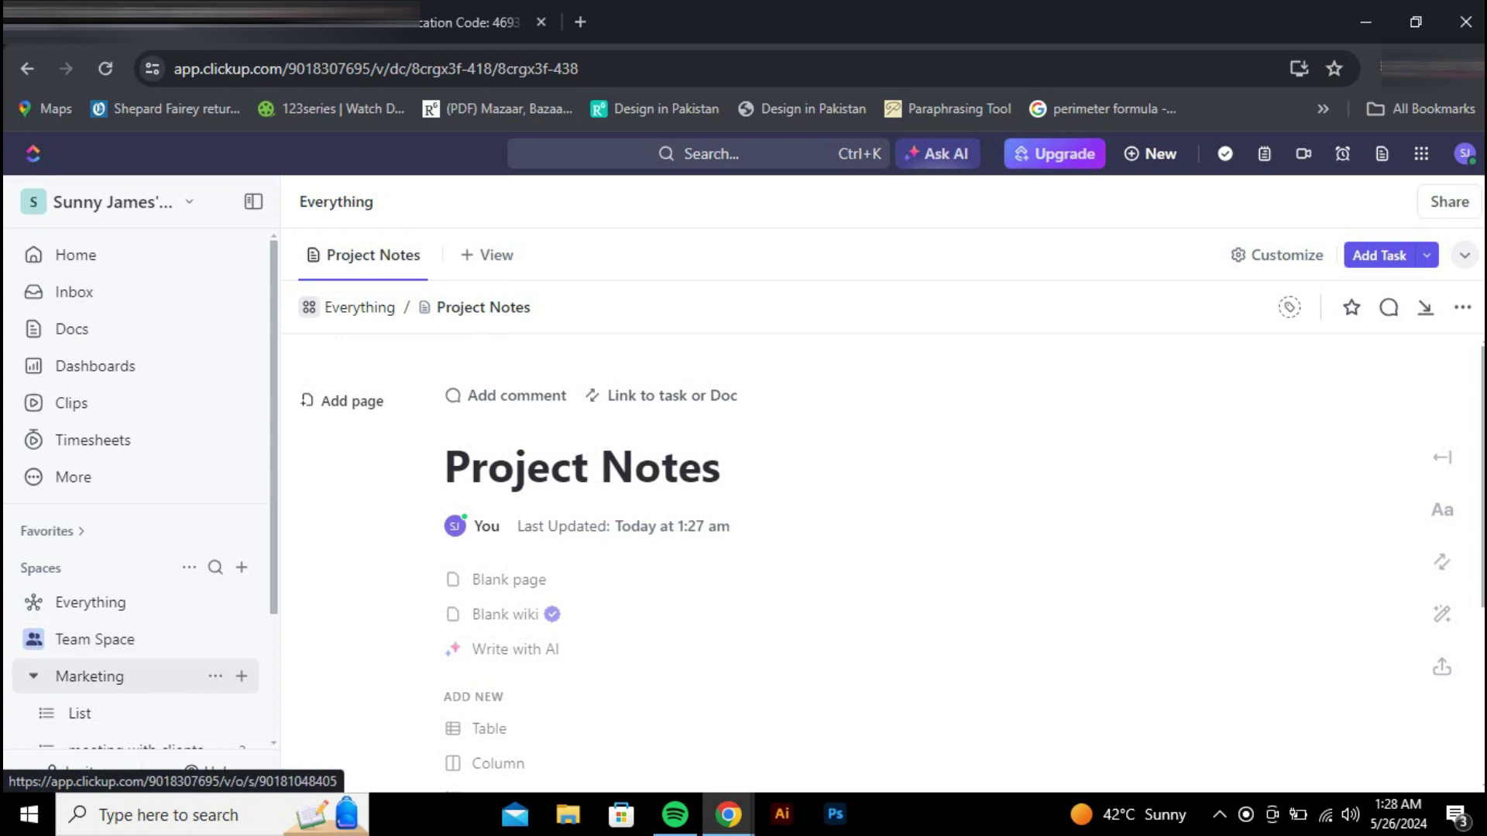
pyautogui.click(95, 639)
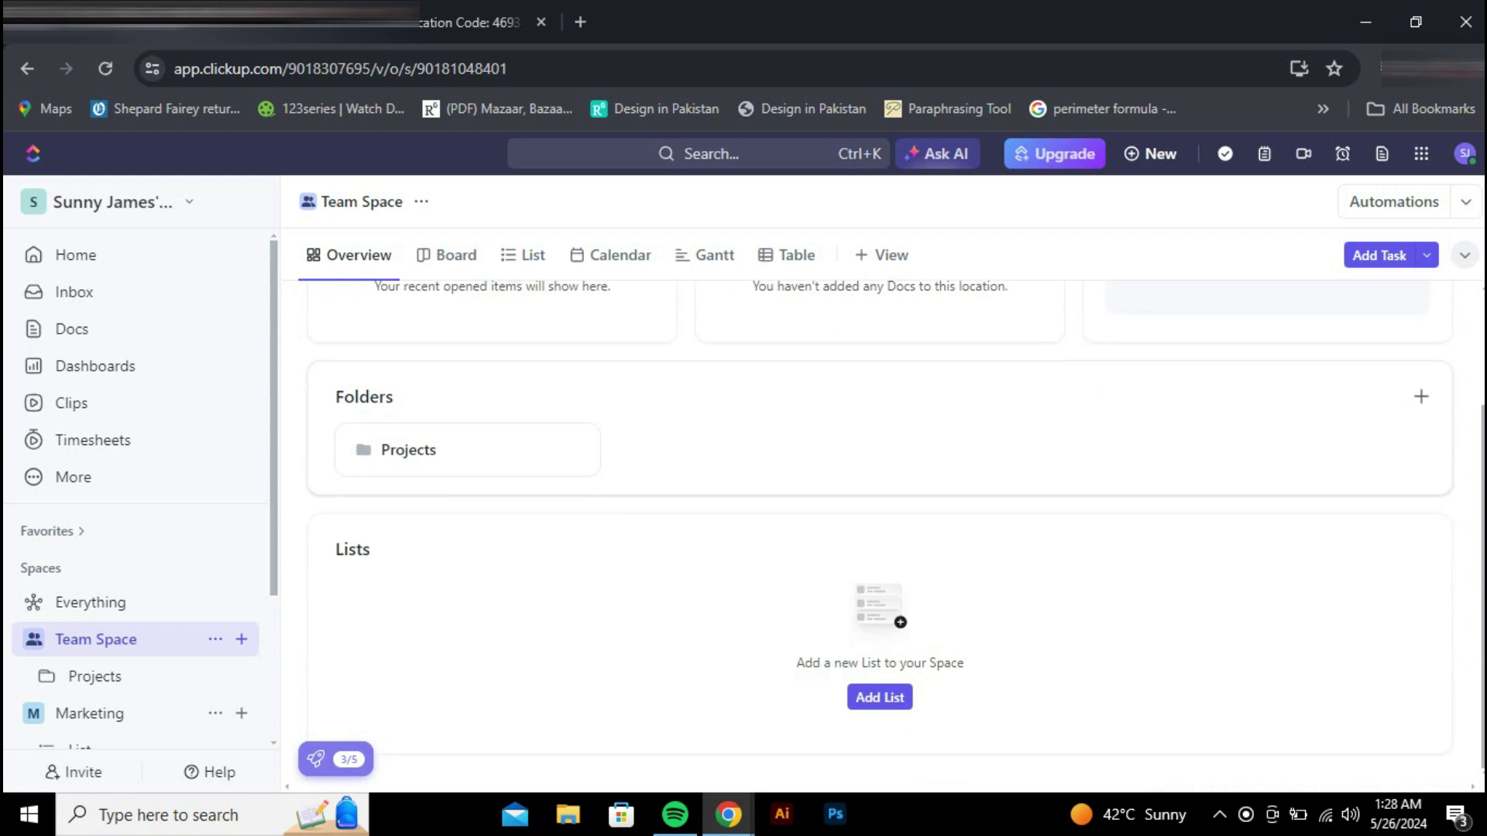
pyautogui.click(91, 713)
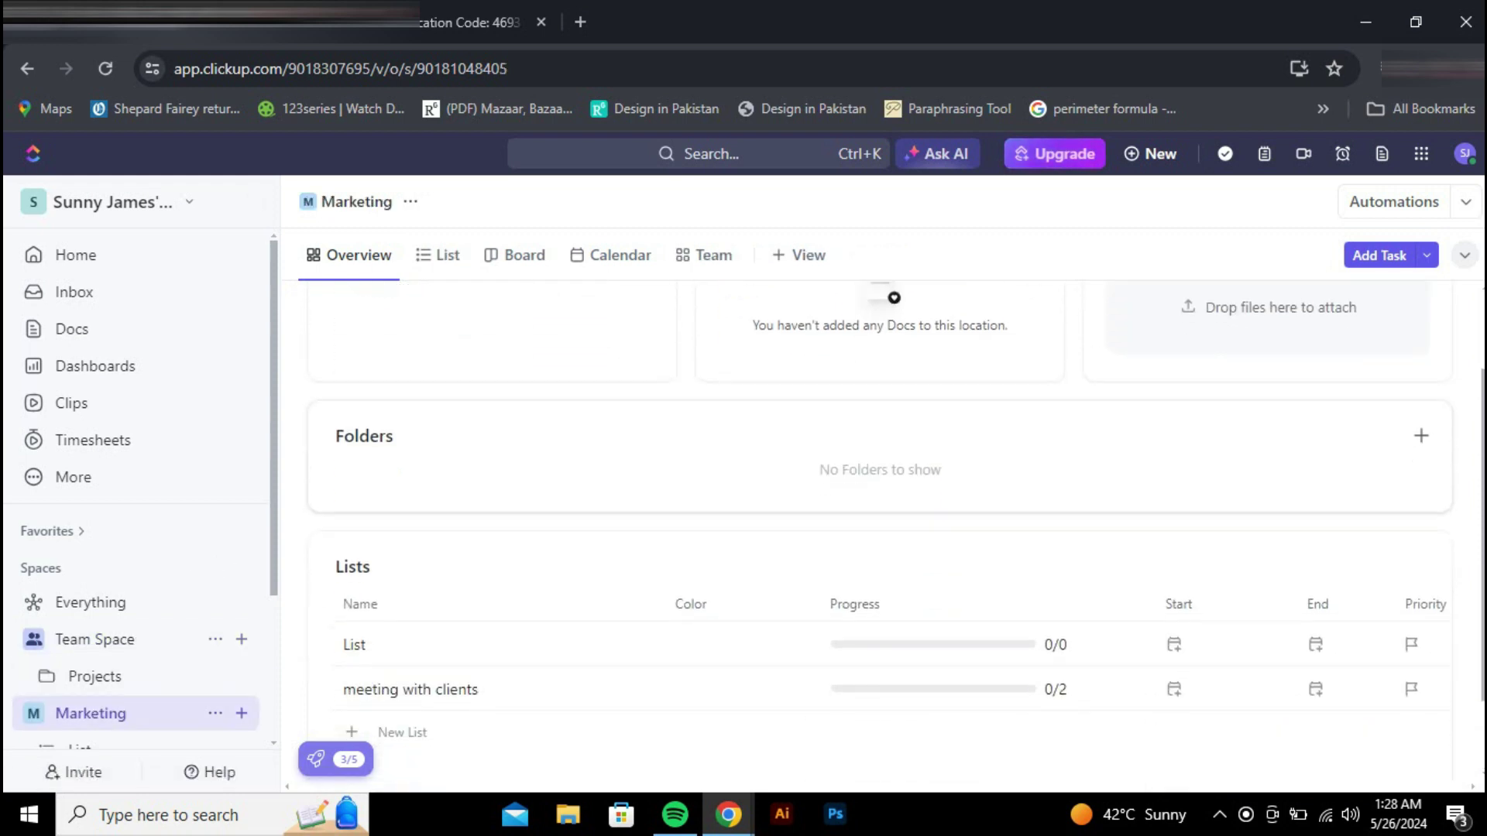
# Start a new goal in Goals and name it "Creating a Logo"
pyautogui.scroll(-3, 139, 503)
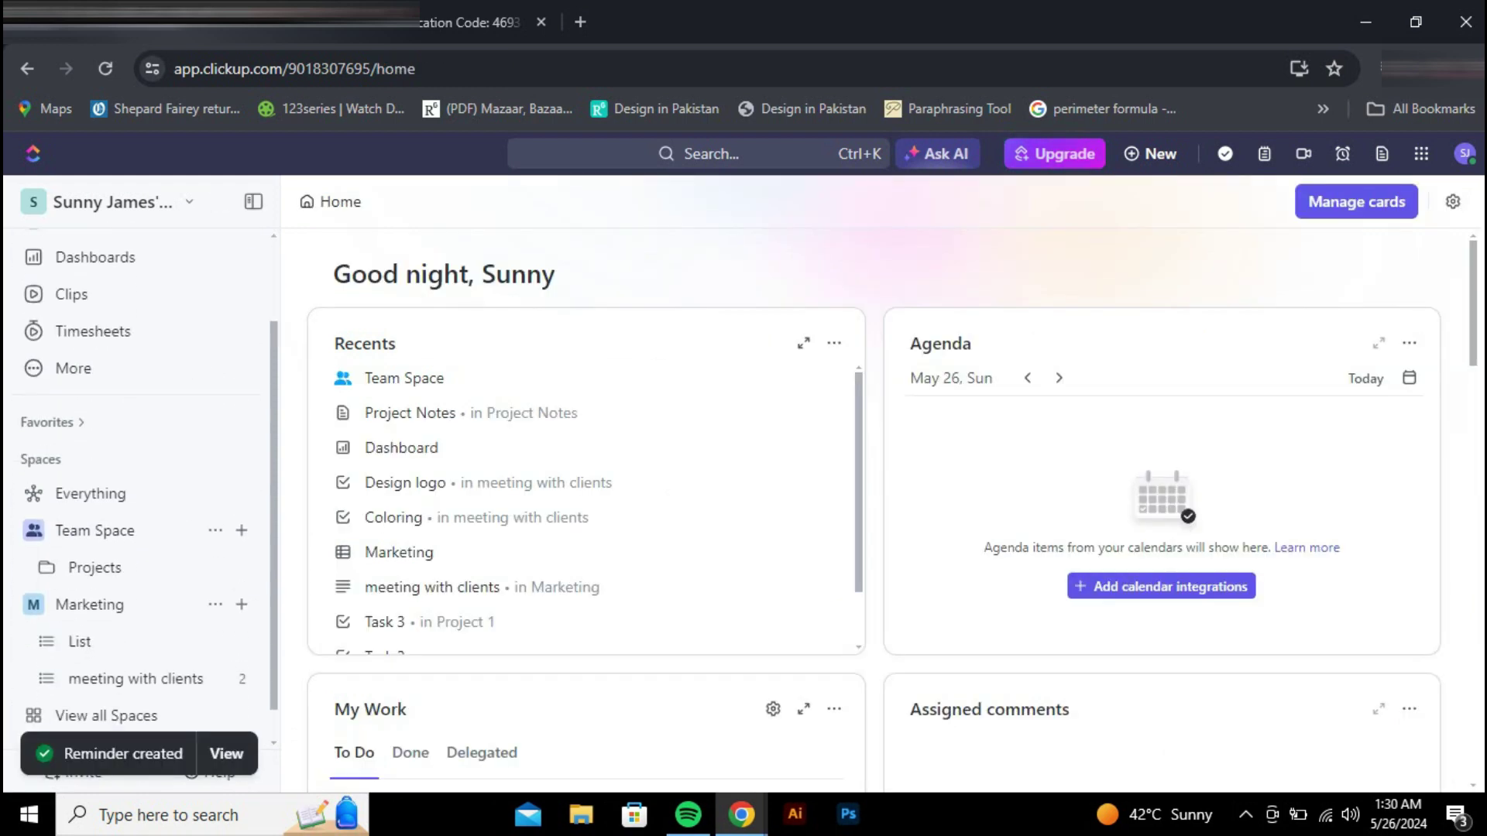
pyautogui.scroll(-1, 148, 496)
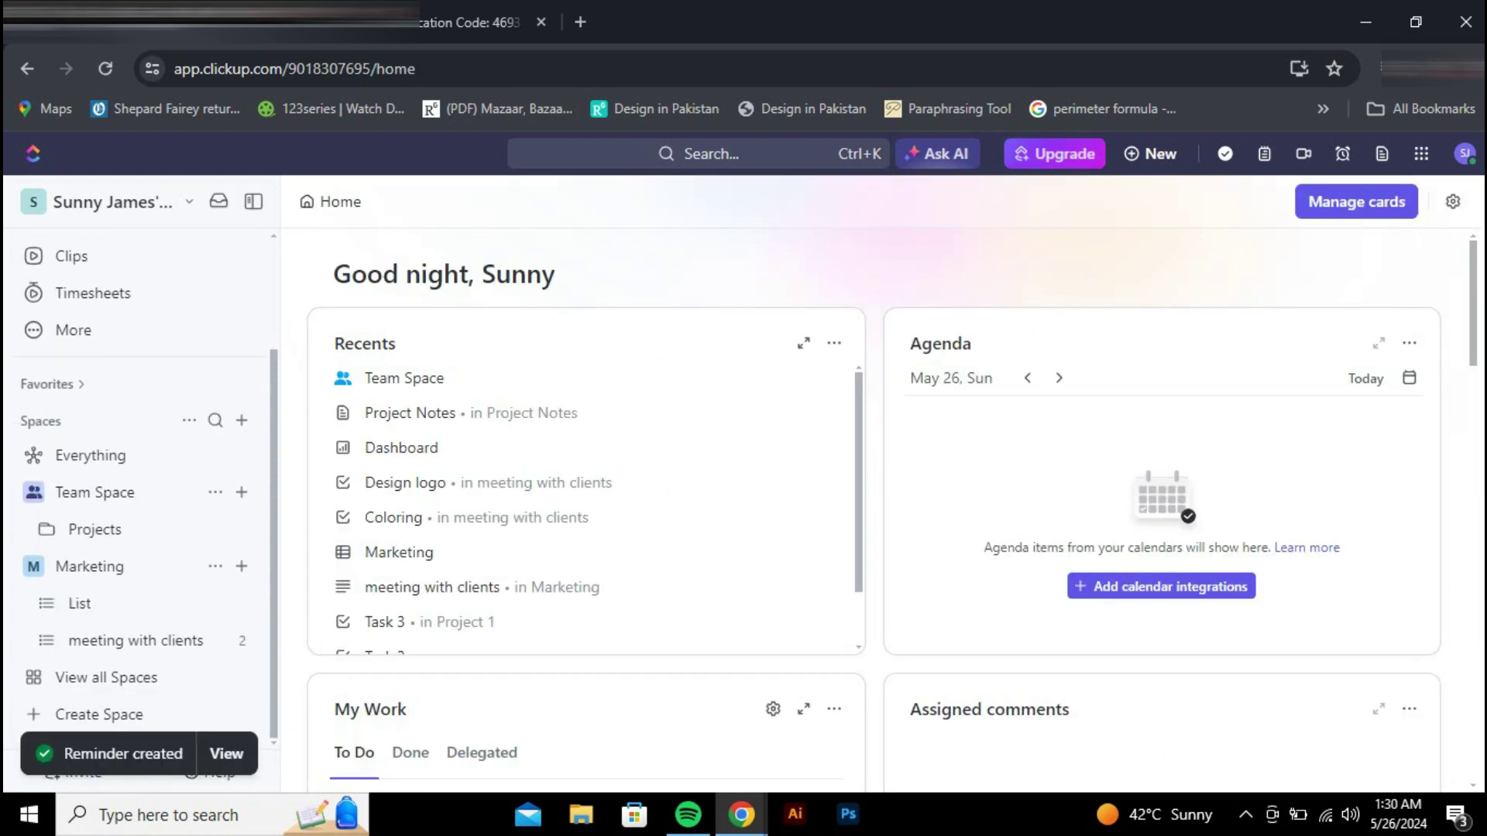
pyautogui.click(74, 330)
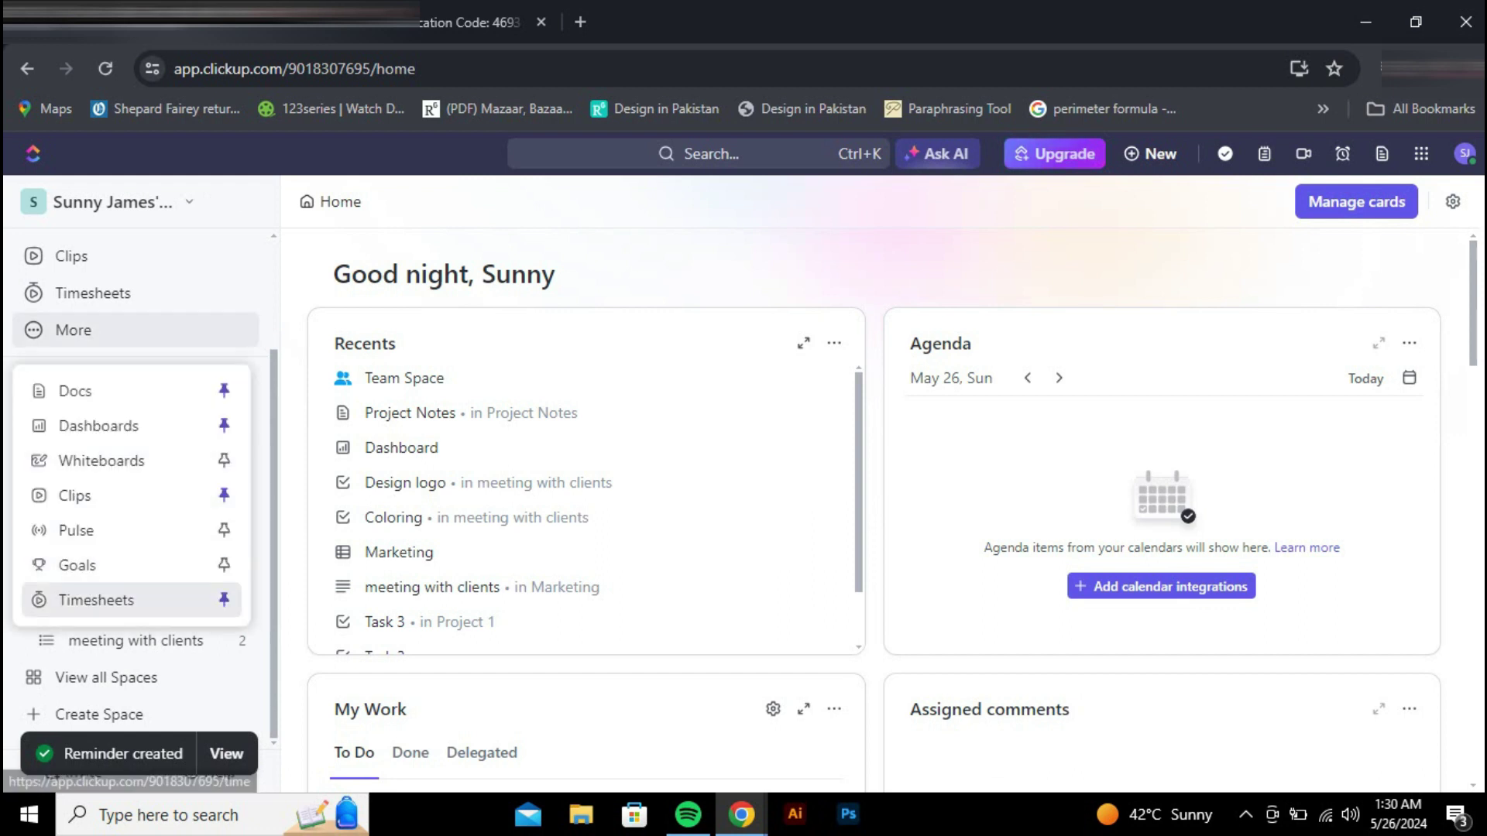
pyautogui.click(77, 565)
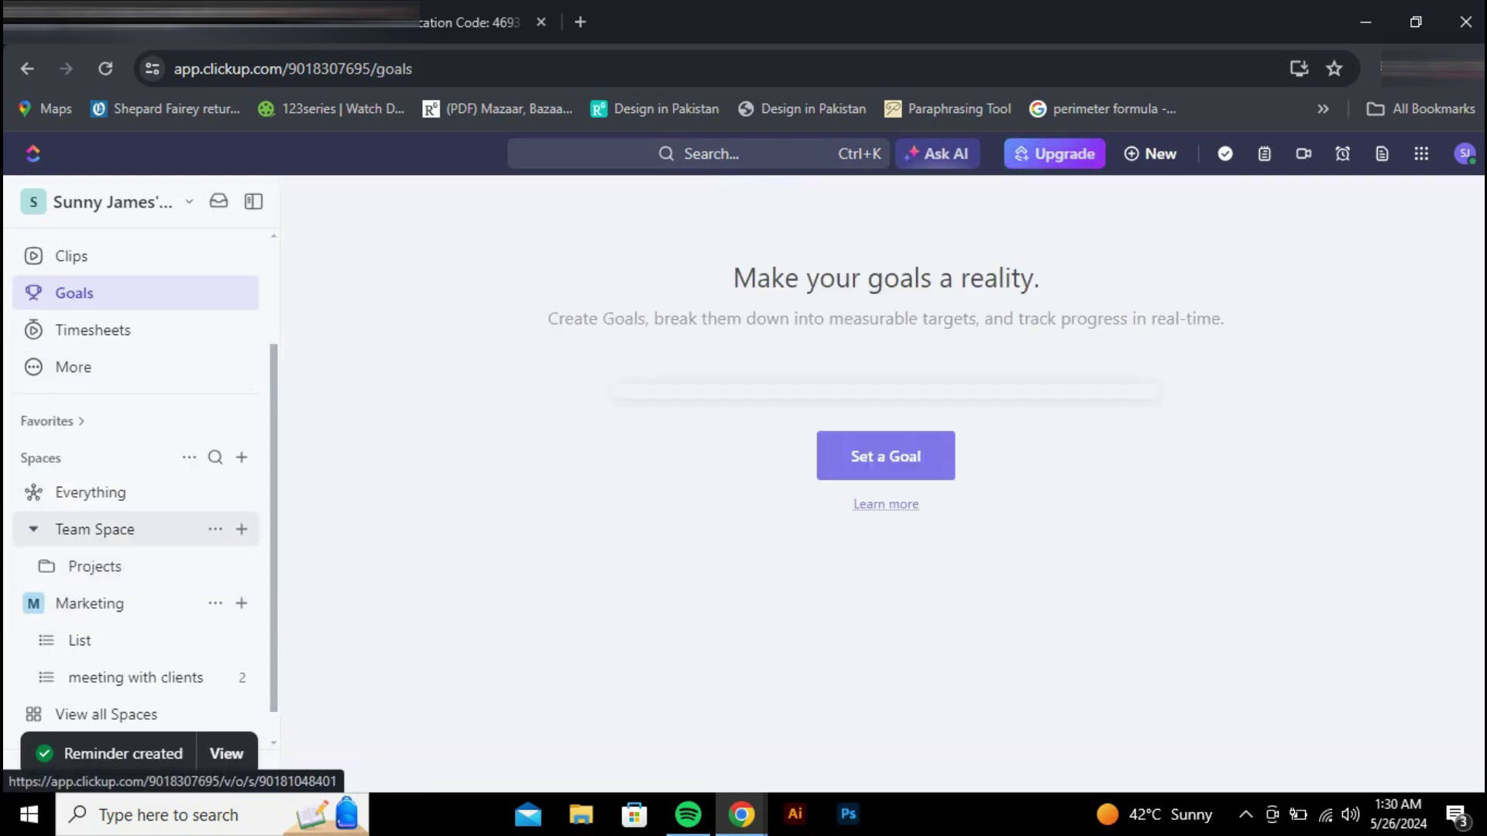
pyautogui.click(886, 456)
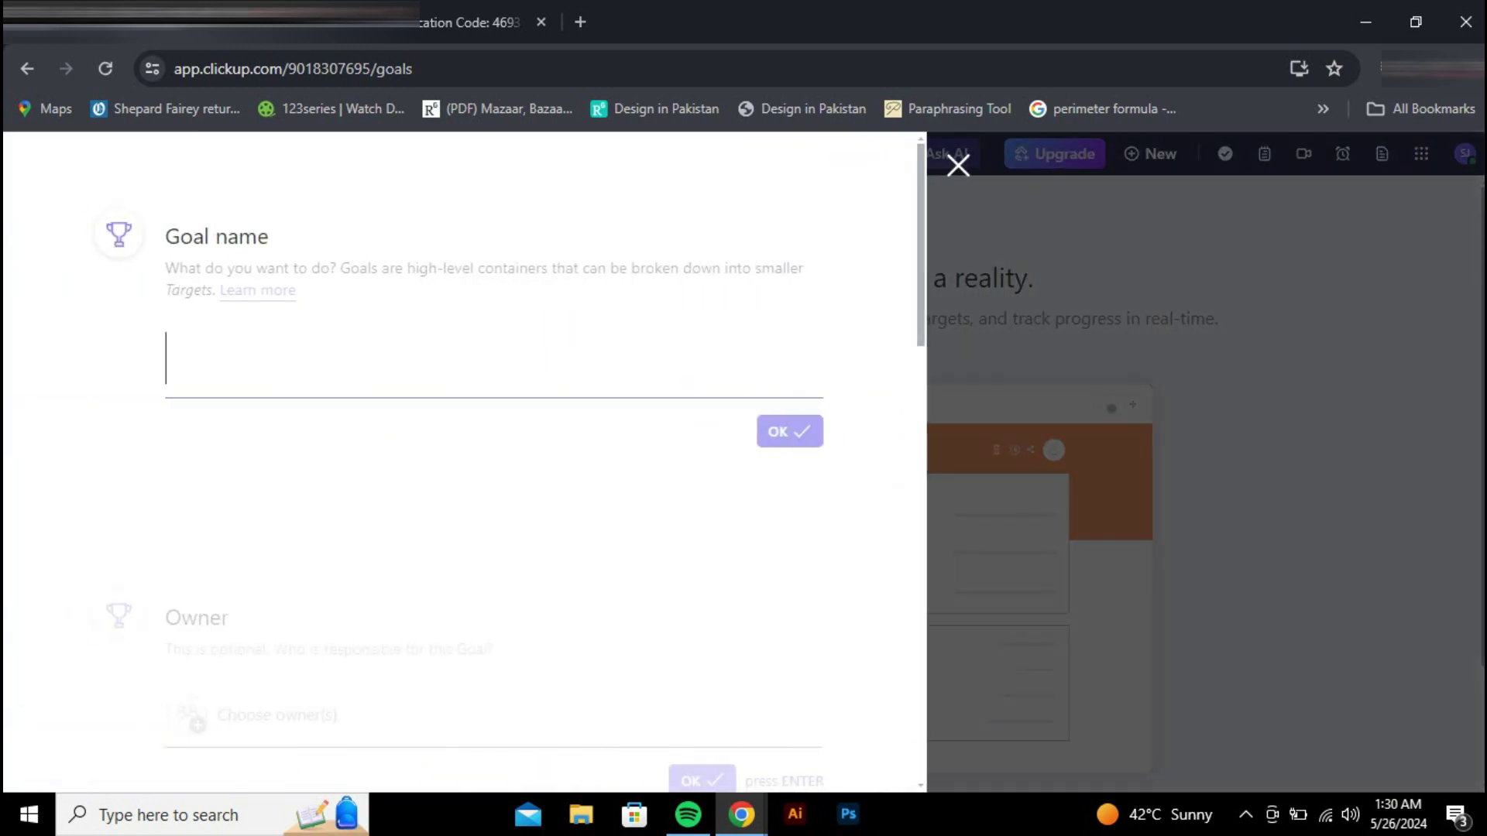
pyautogui.write('Creating a d')
pyautogui.press('BackSpace')
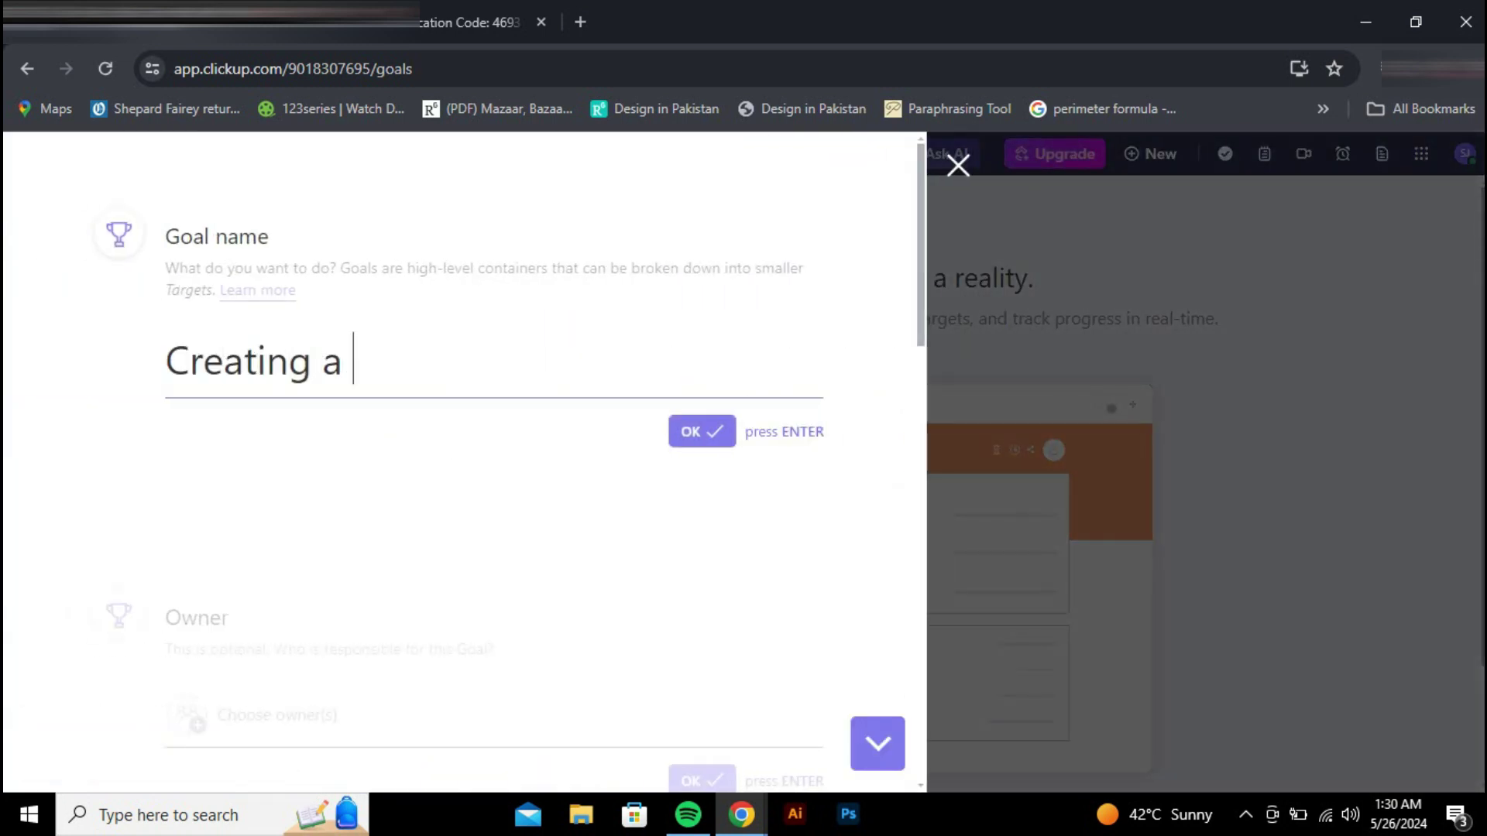
pyautogui.write('Logo')
pyautogui.press('Return')
# Accept the optional goal settings, set the goal's end date to Wednesday, May 29, and finish with an empty description
pyautogui.press('Return')
pyautogui.press('Return')
pyautogui.press('Right')
pyautogui.press('Return')
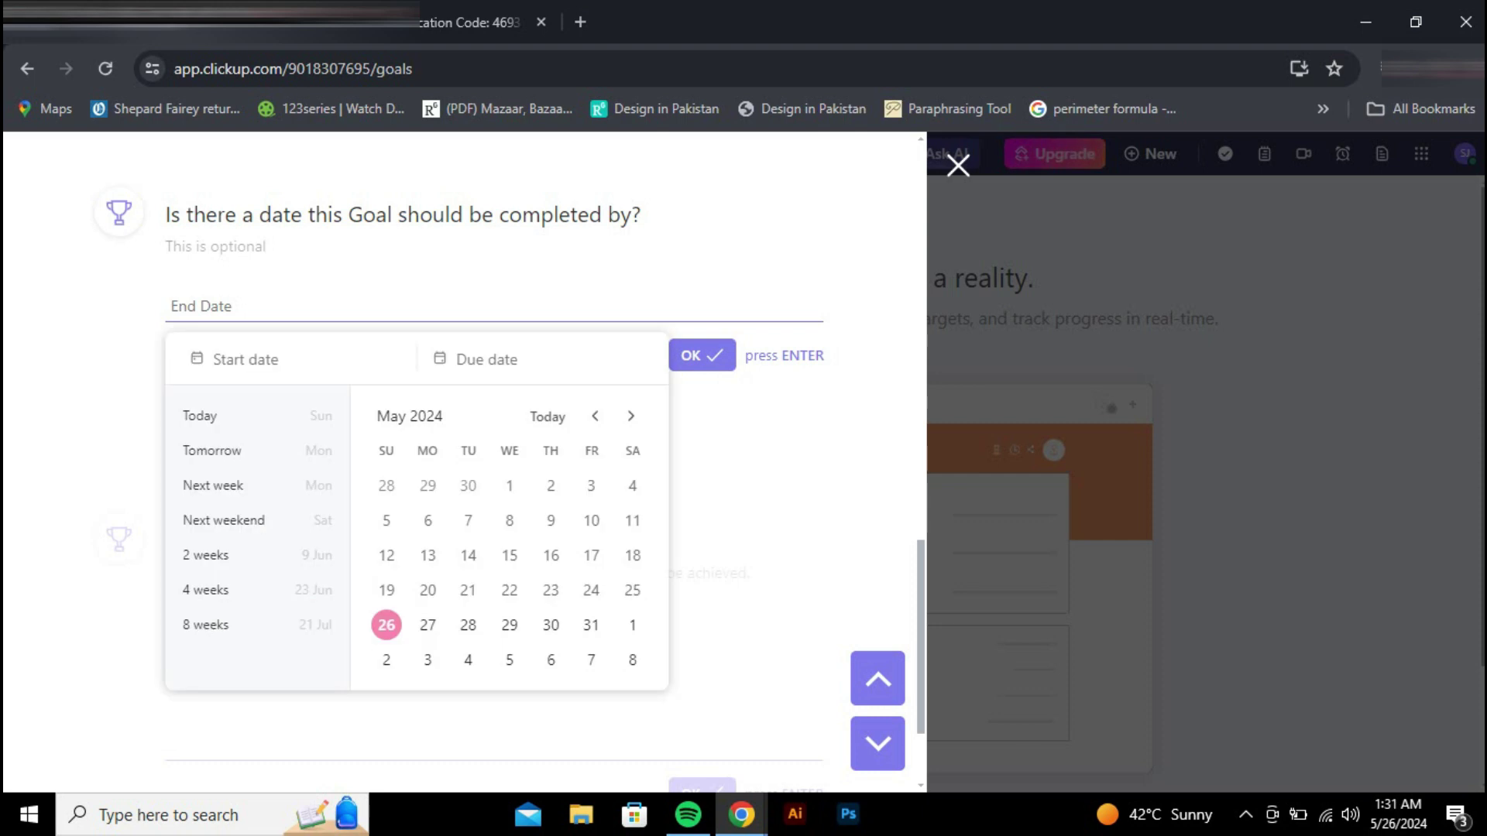
pyautogui.click(508, 621)
pyautogui.press('Return')
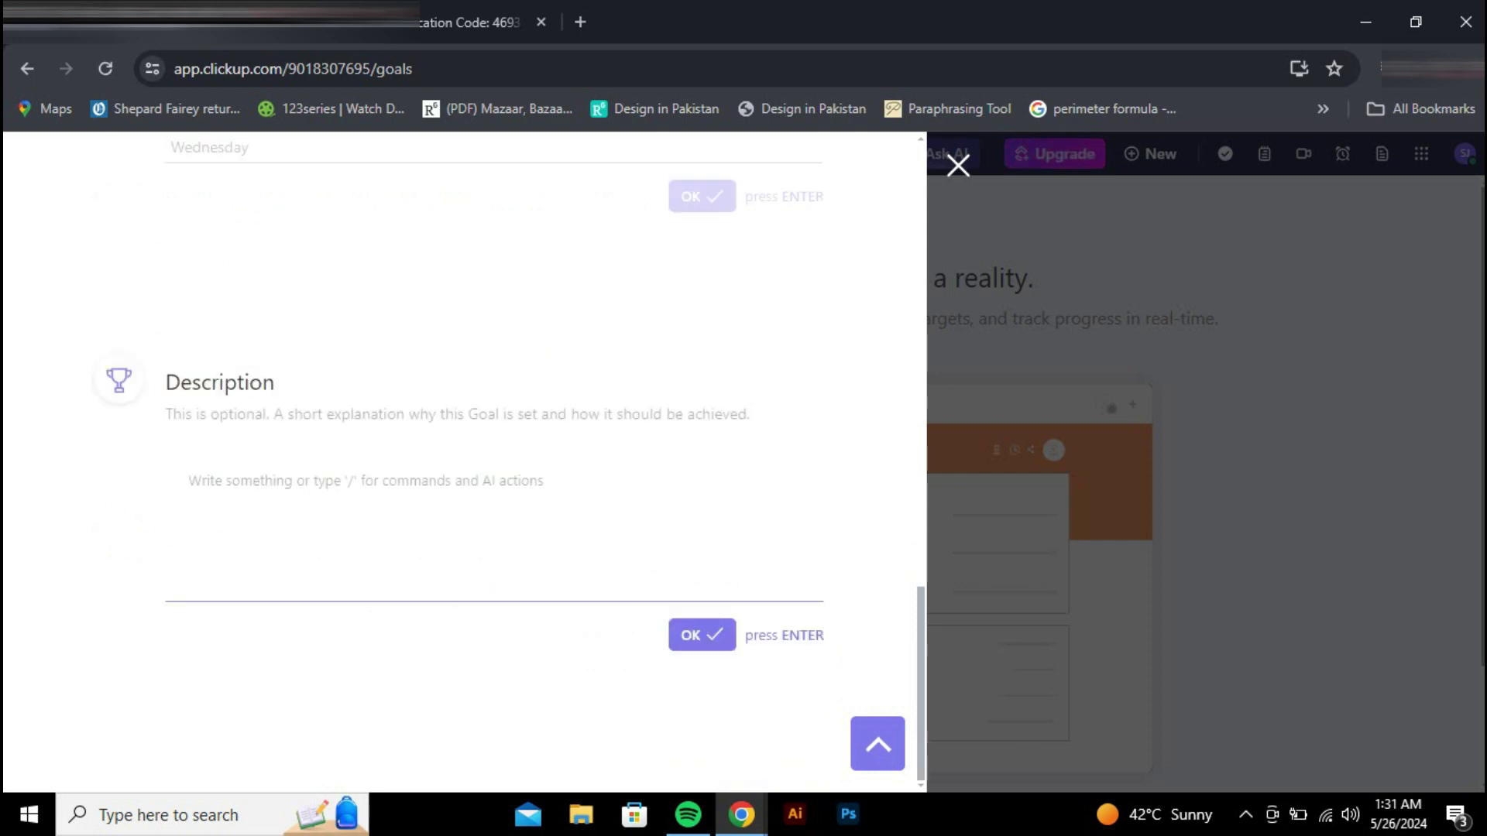
pyautogui.press('Return')
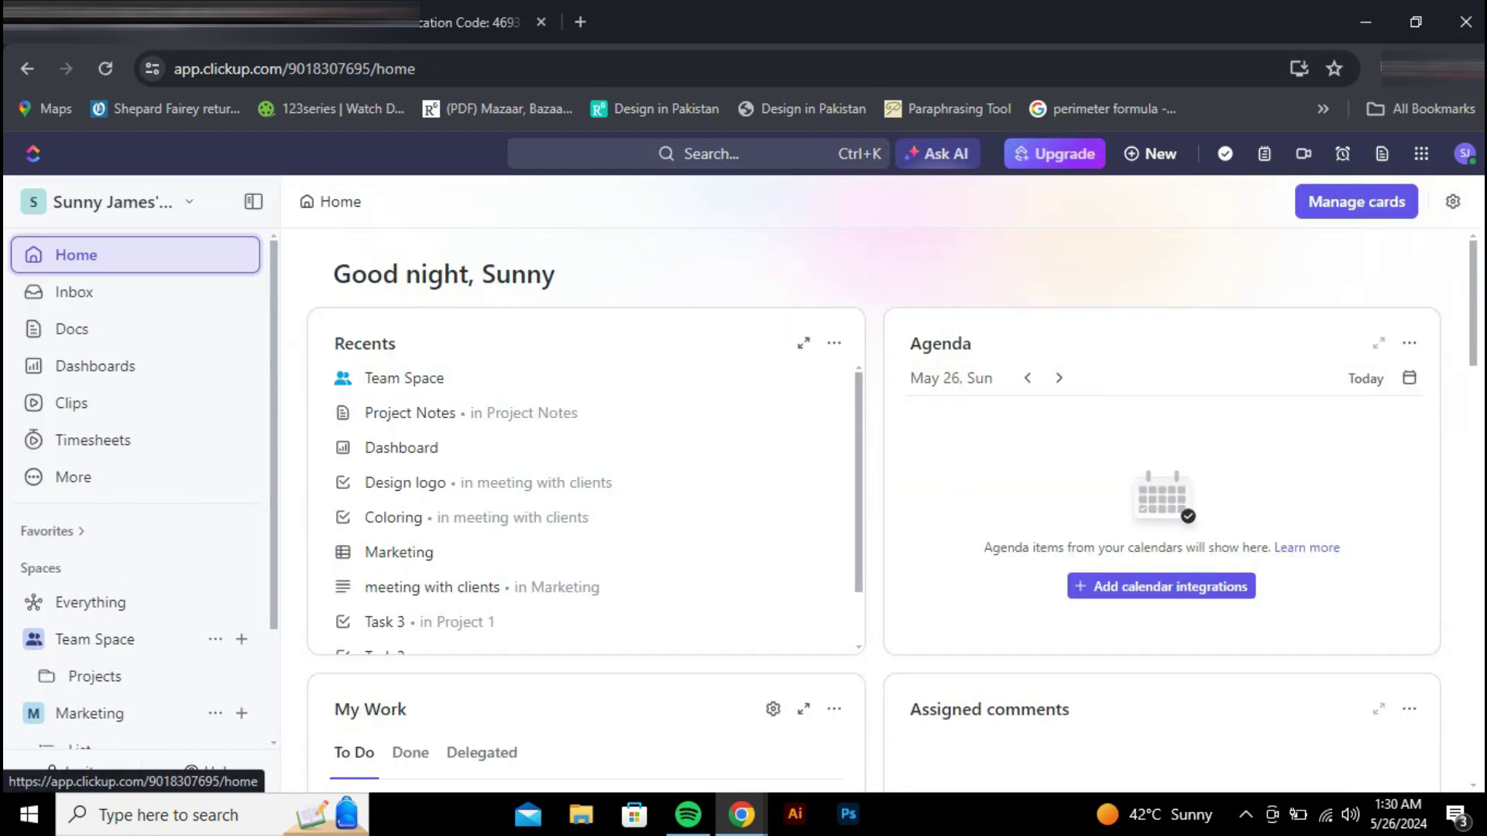
# Review the cards that can be added to the Home page
pyautogui.click(1355, 201)
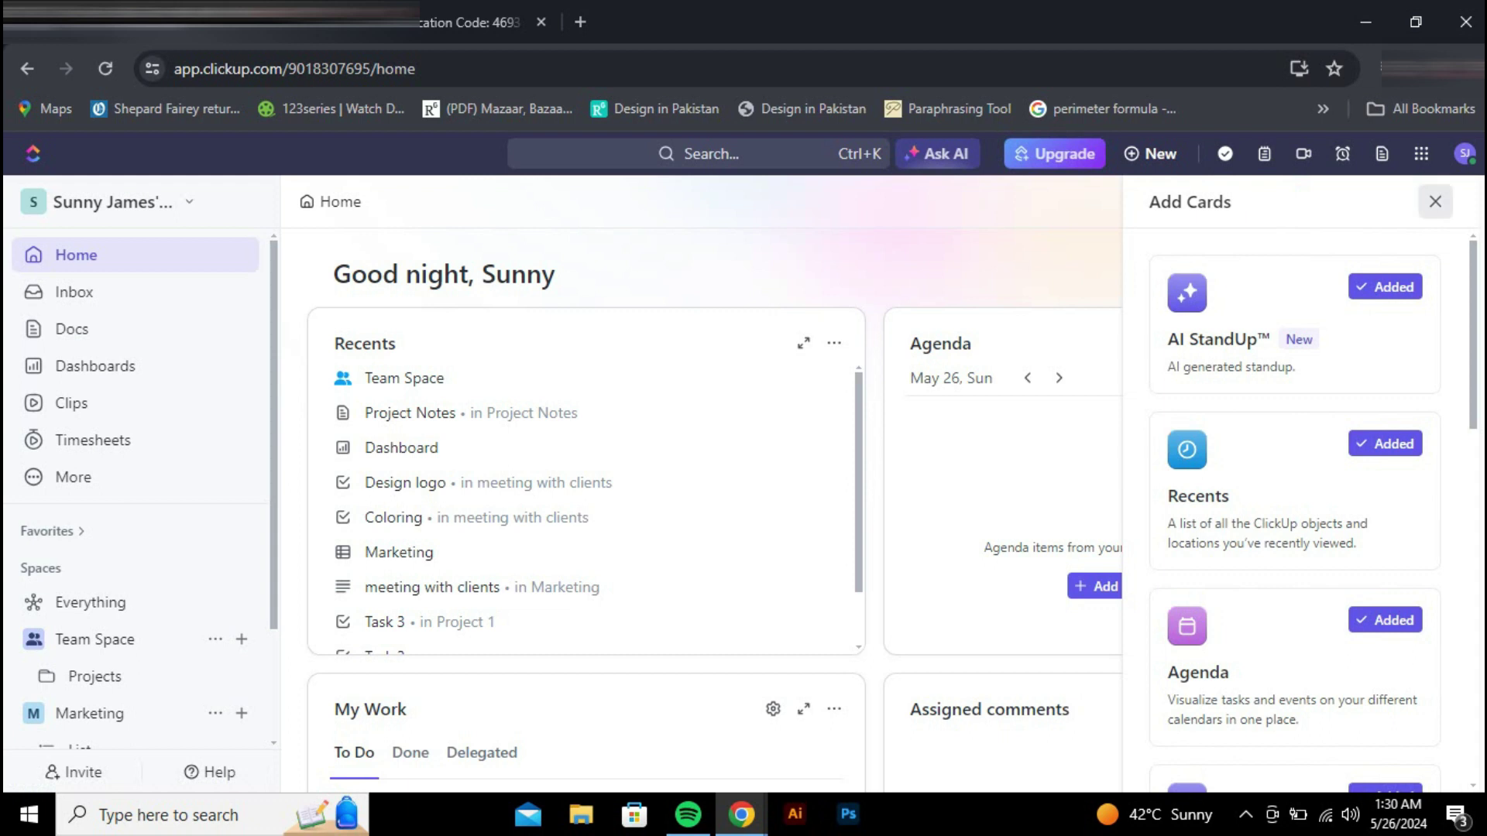
pyautogui.click(1435, 201)
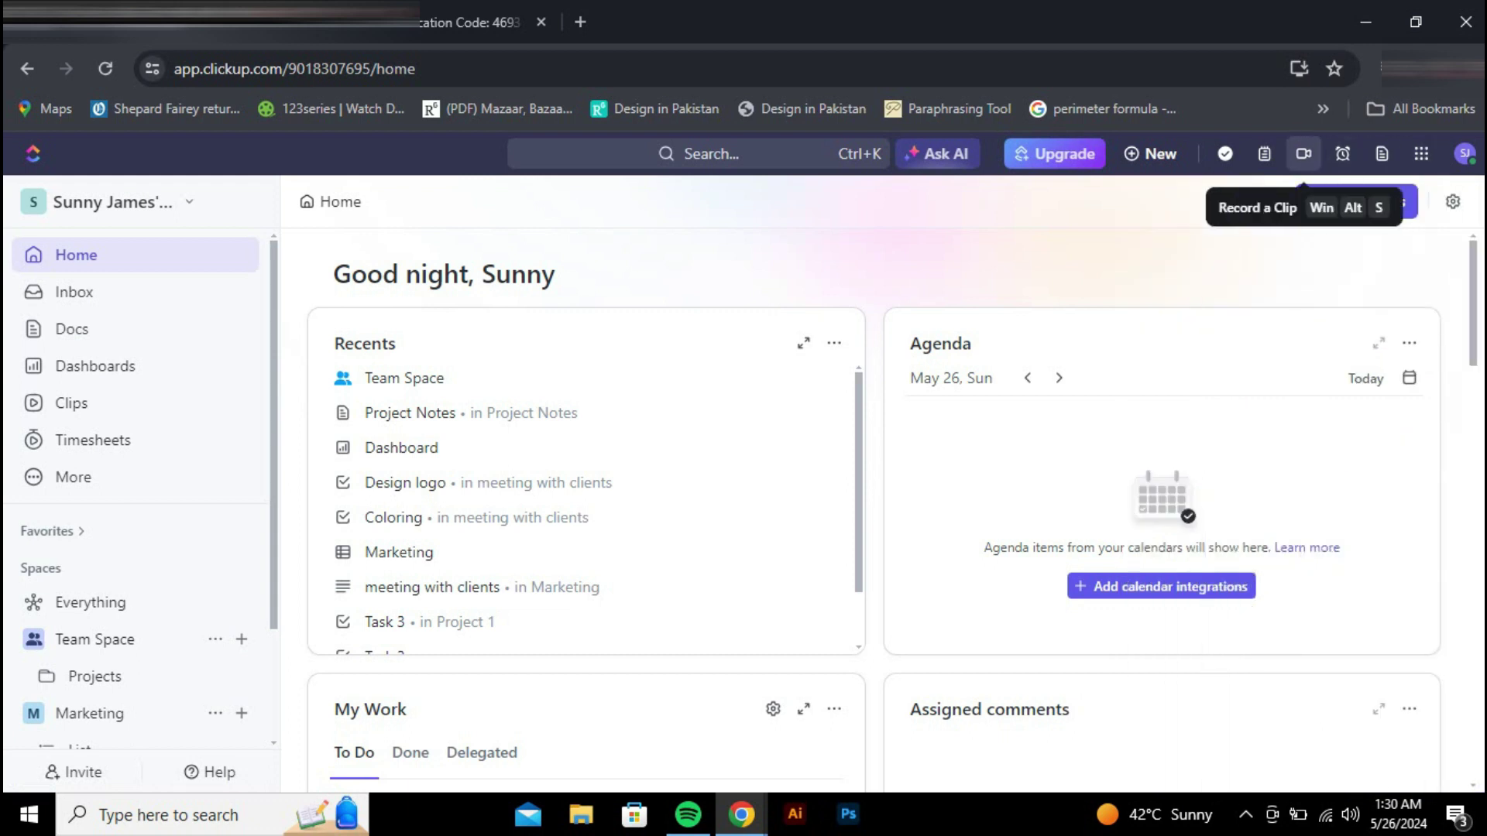
# Create a reminder named "Meeting with clients" due Tuesday, May 28, with a notification 10 minutes before
pyautogui.click(1343, 153)
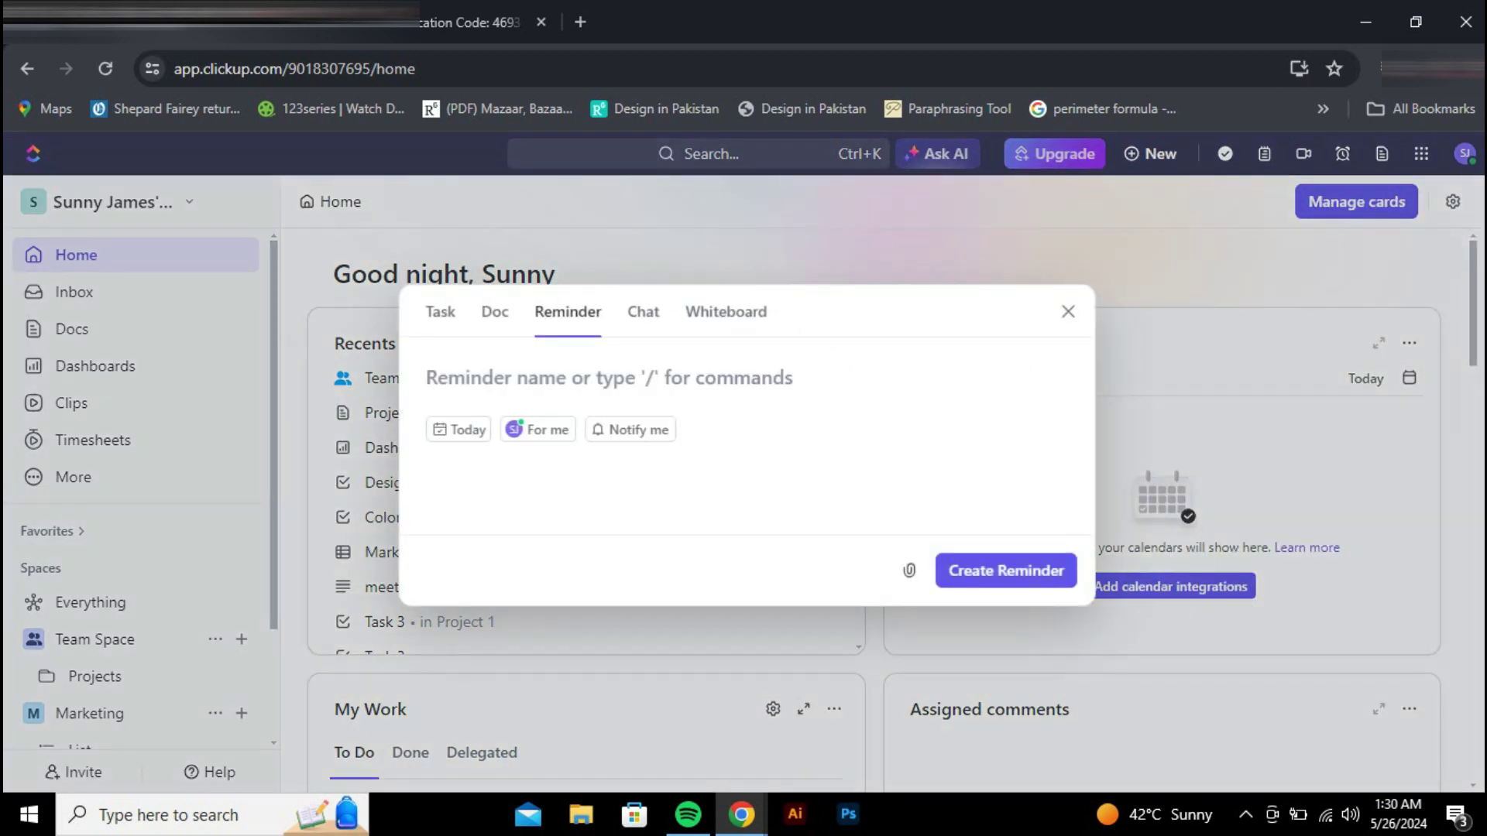
pyautogui.write('Meeting with clients')
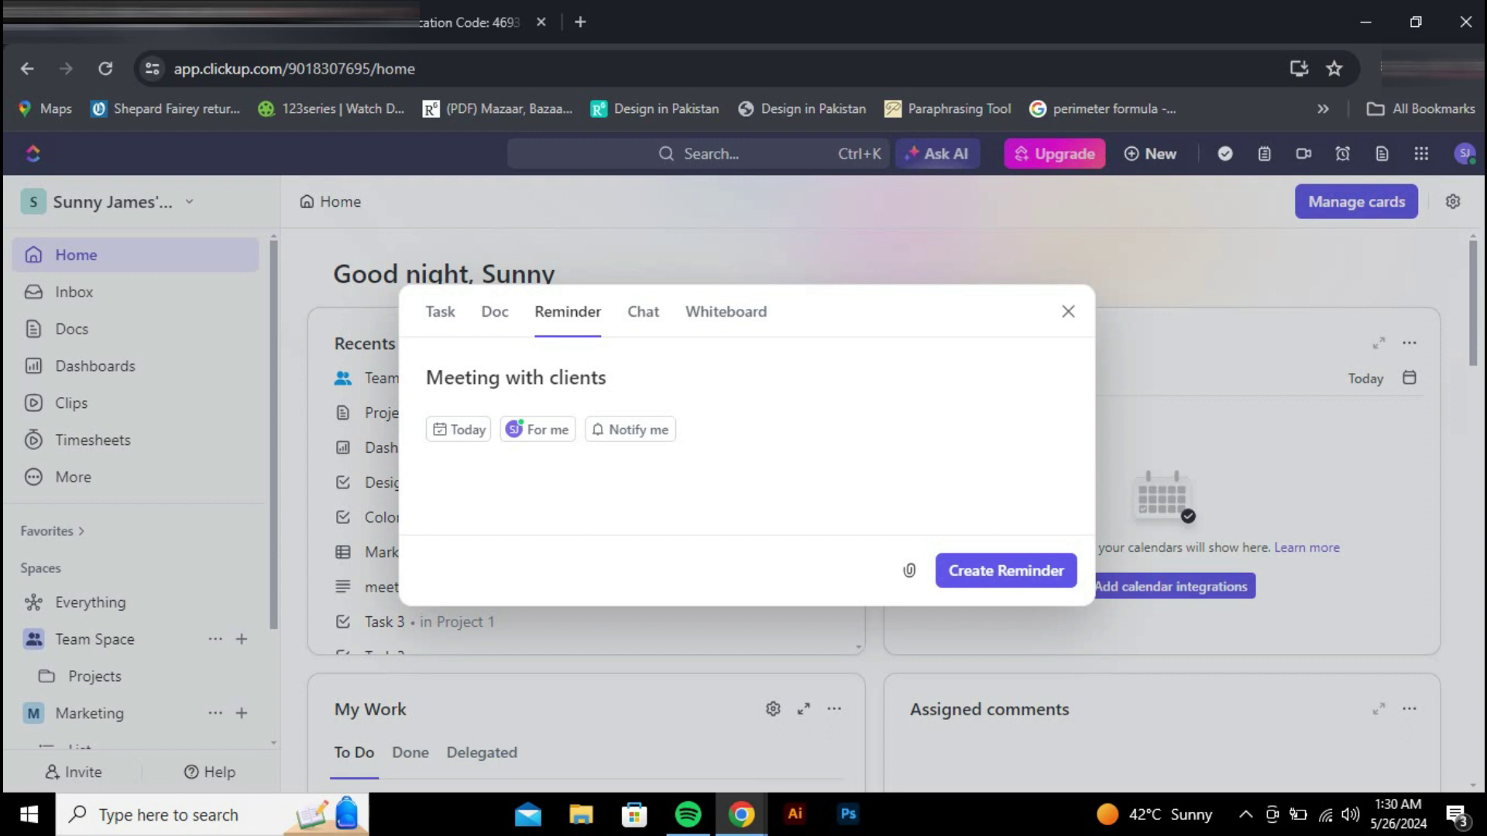
pyautogui.click(459, 429)
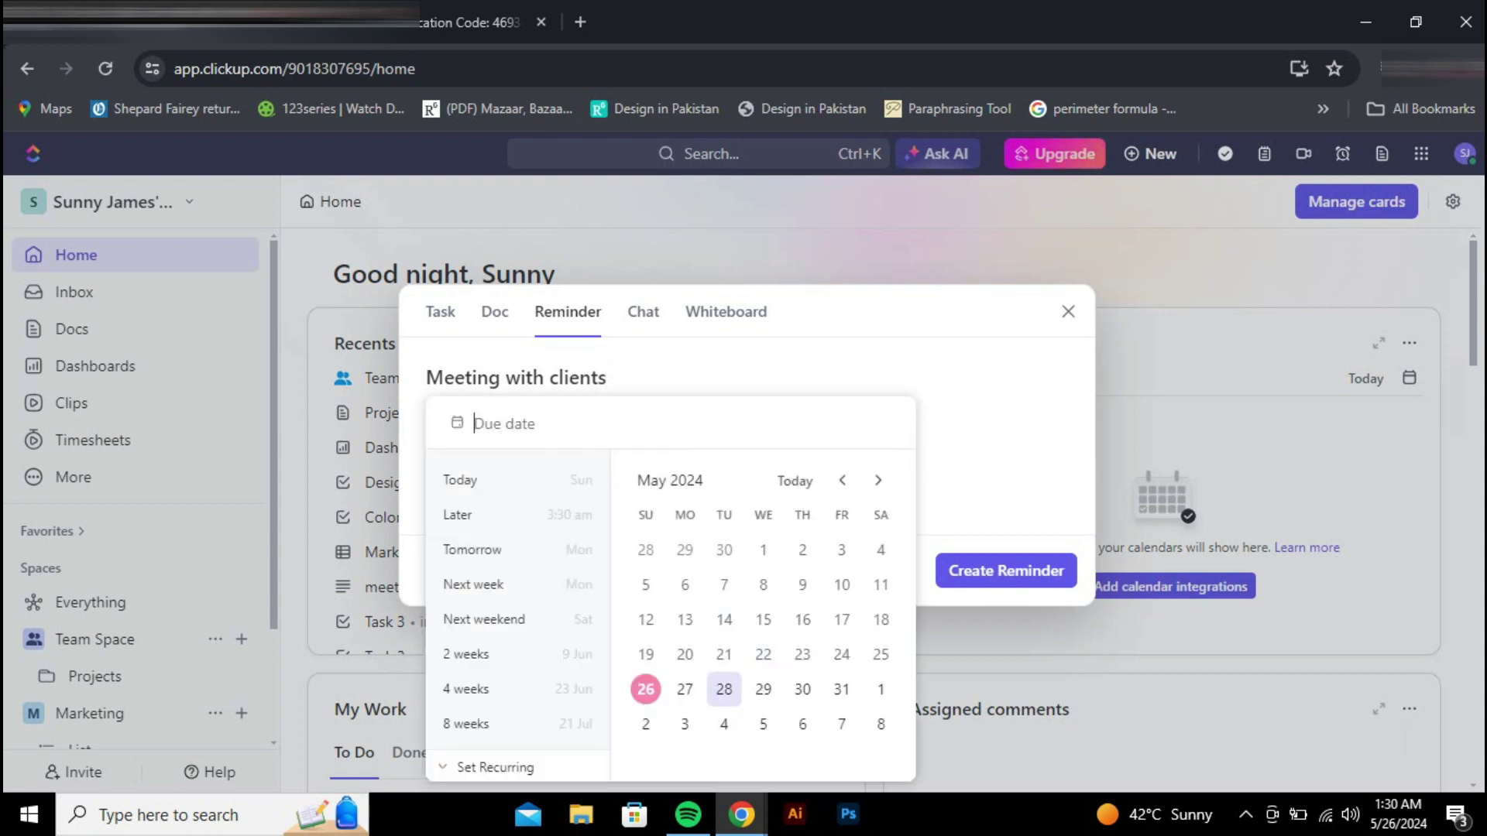
pyautogui.click(724, 689)
pyautogui.press('Escape')
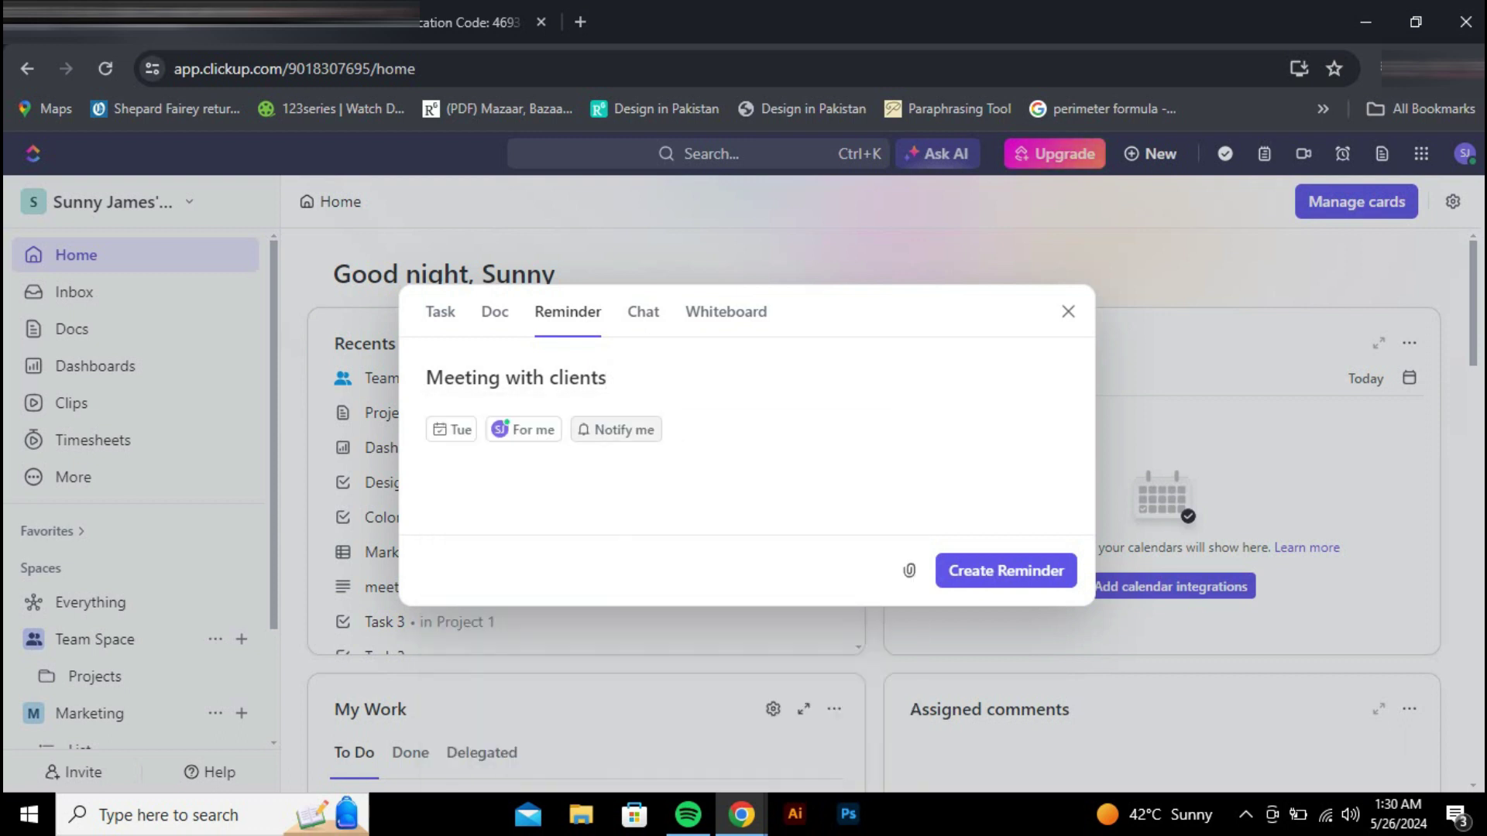
pyautogui.click(616, 429)
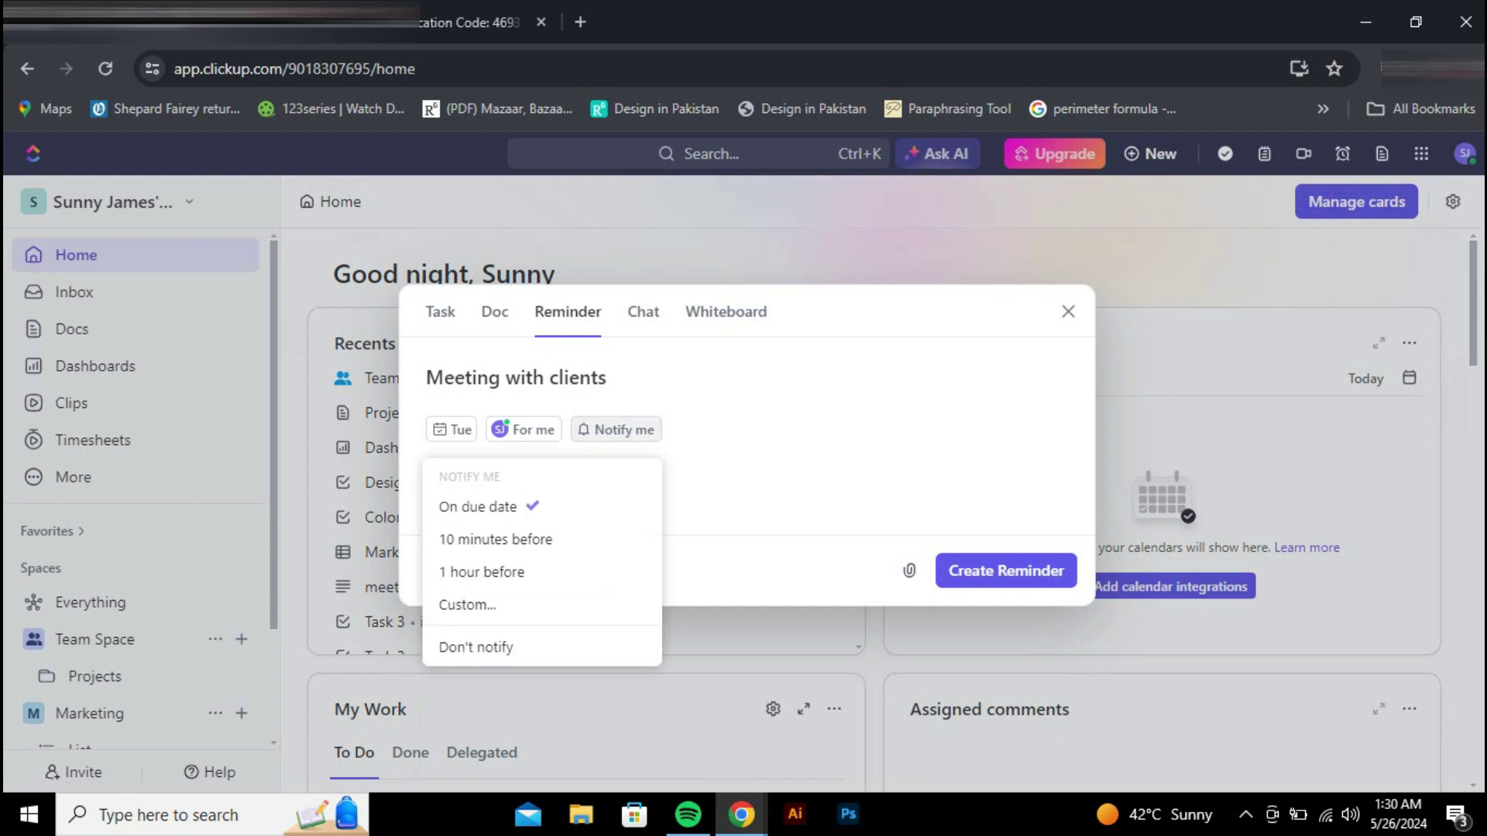
pyautogui.click(496, 539)
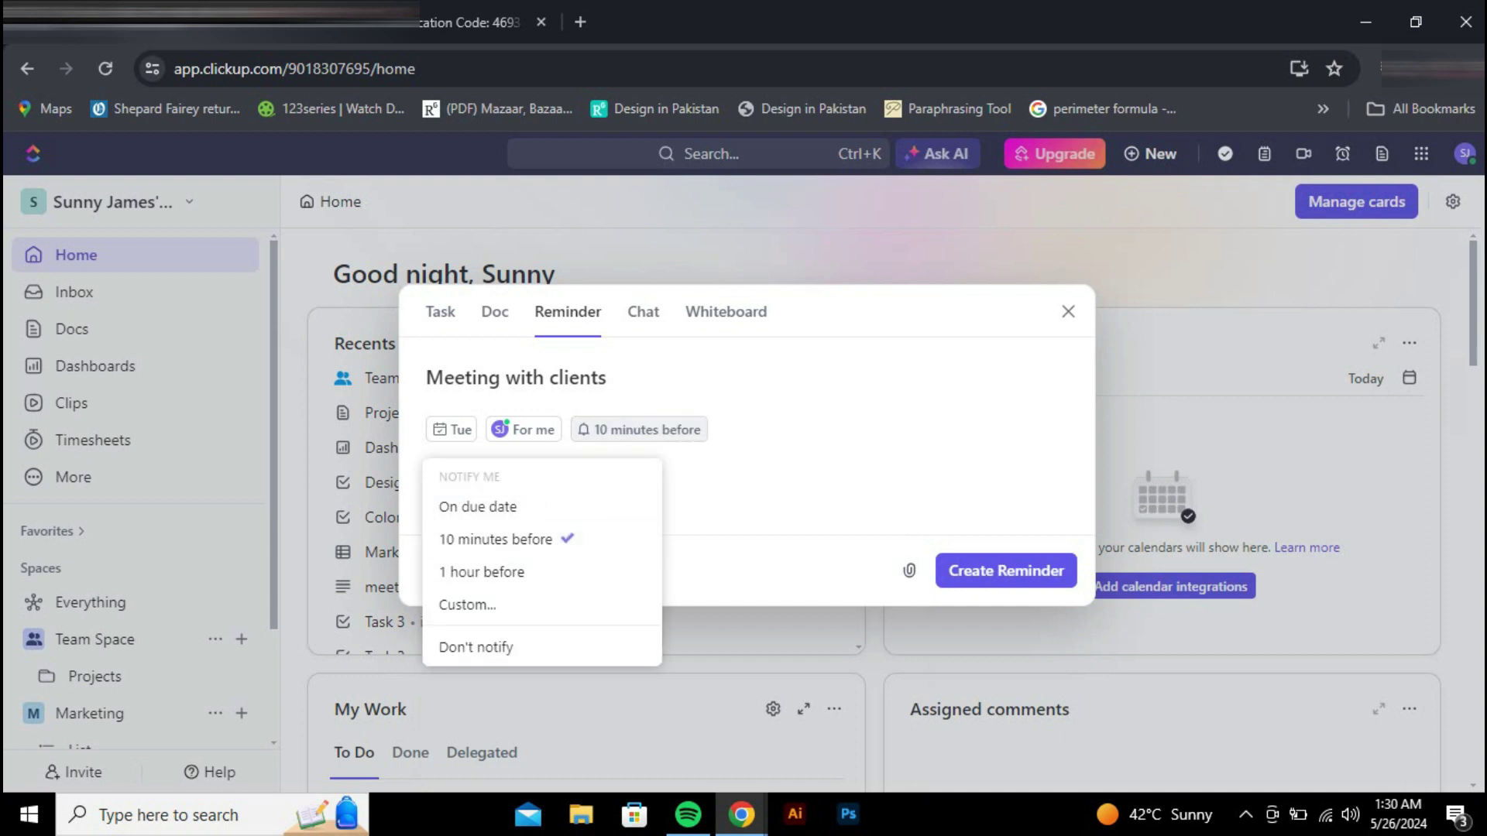
pyautogui.click(1005, 570)
pyautogui.click(1005, 571)
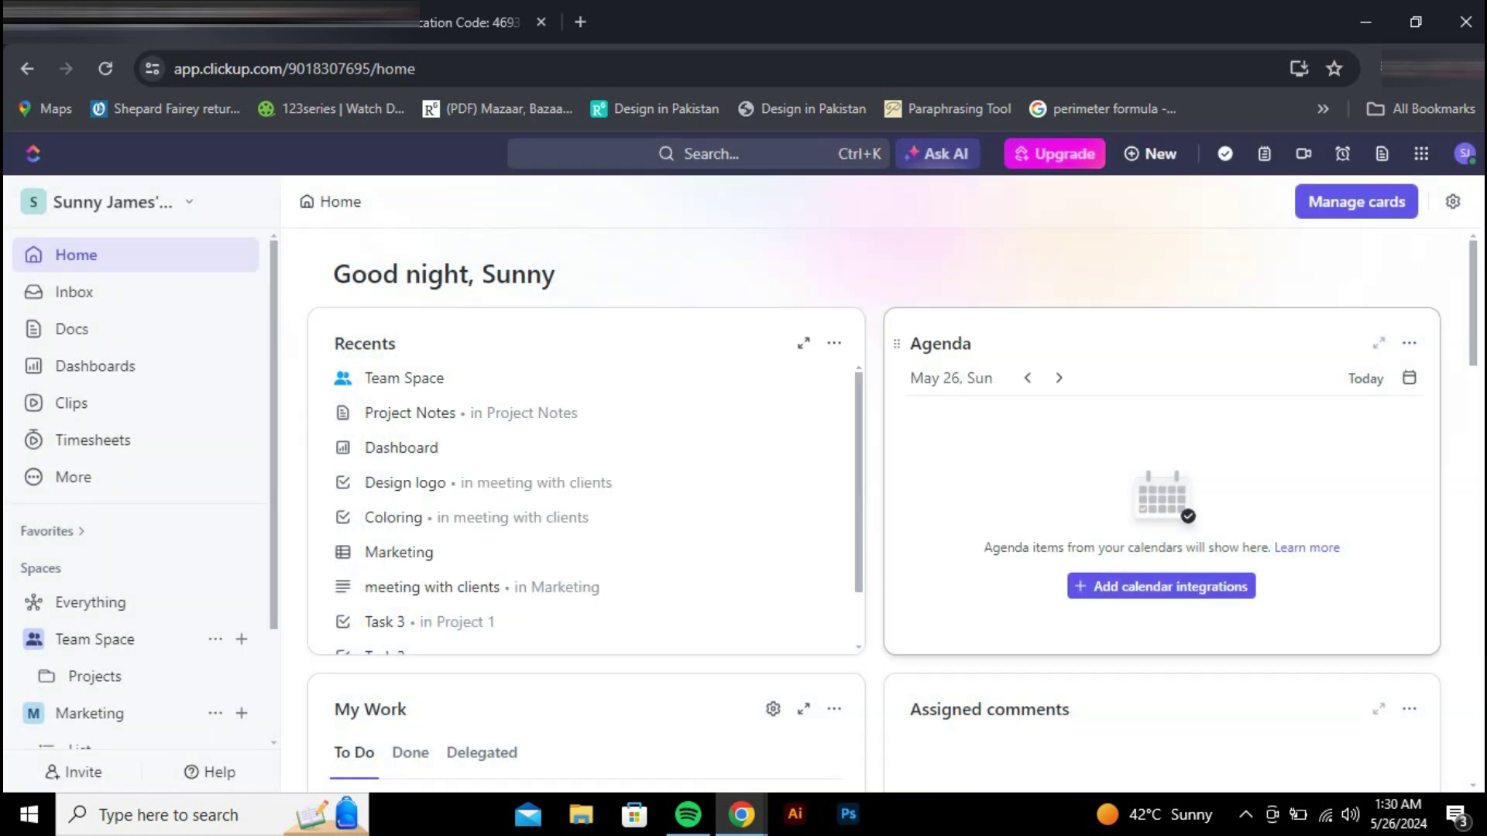